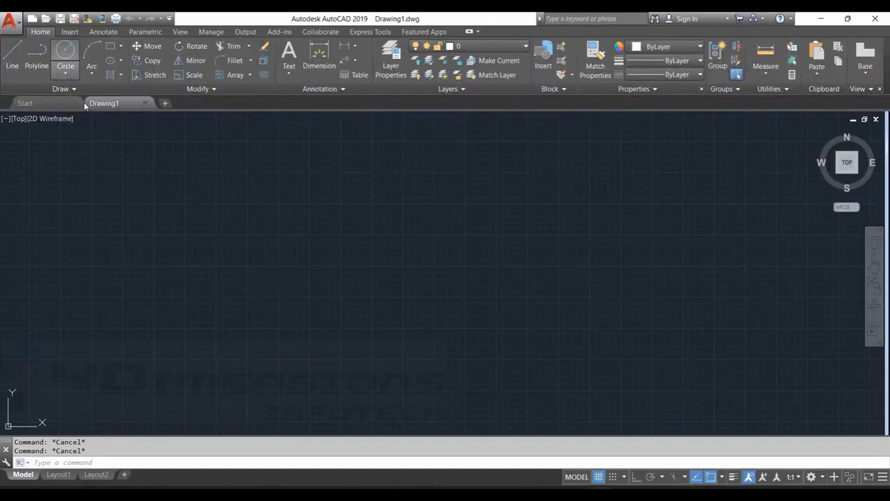
- Draw a 24 mm diameter circle in the empty drawing, taking the size from the reference PDF
left_click(65, 72)
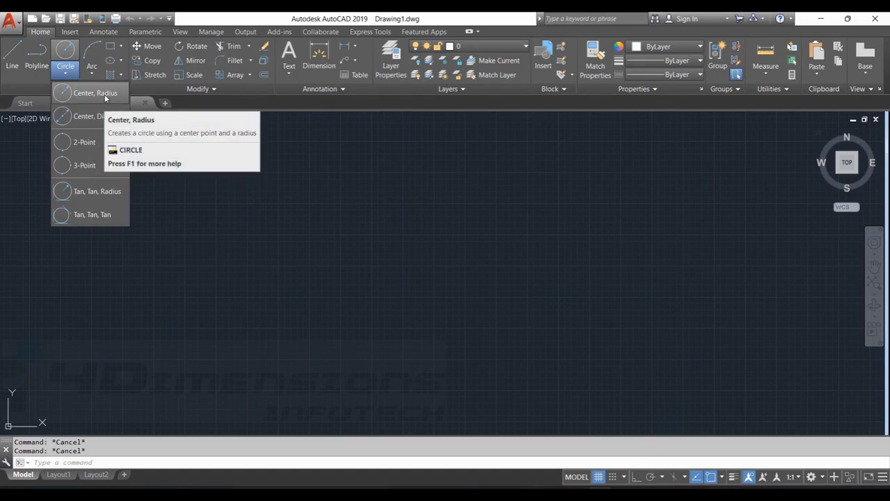
left_click(98, 117)
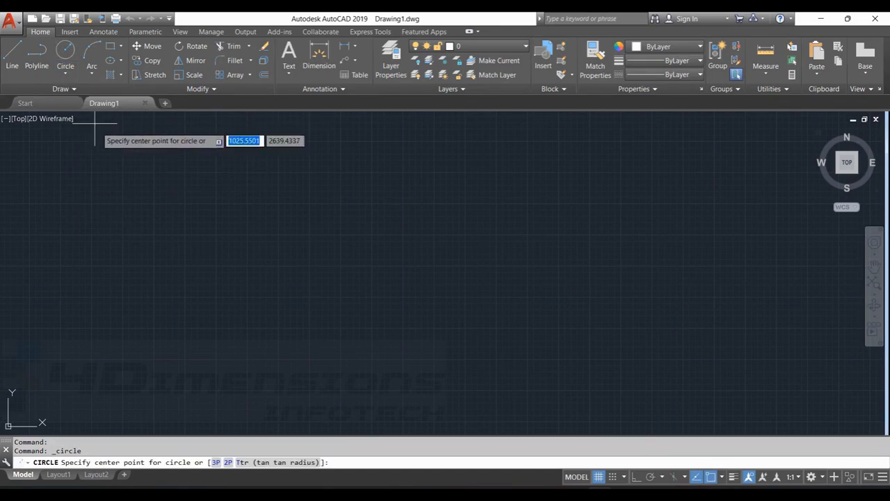
left_click(370, 272)
key("alt+Tab")
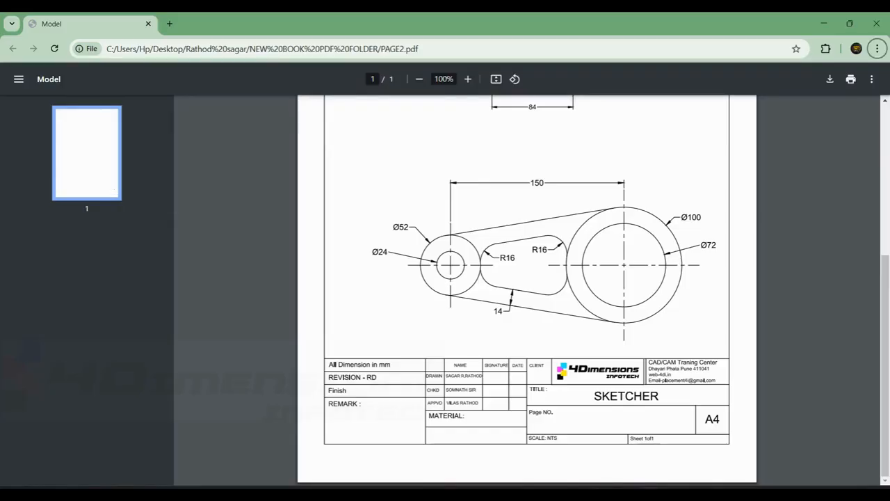
key("alt+Tab")
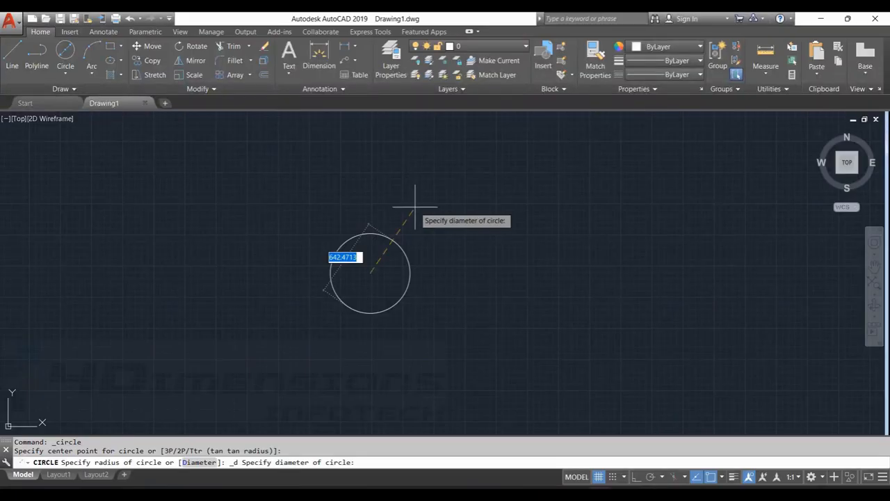
type("24")
key("Return")
scroll(401, 255, "up", 2)
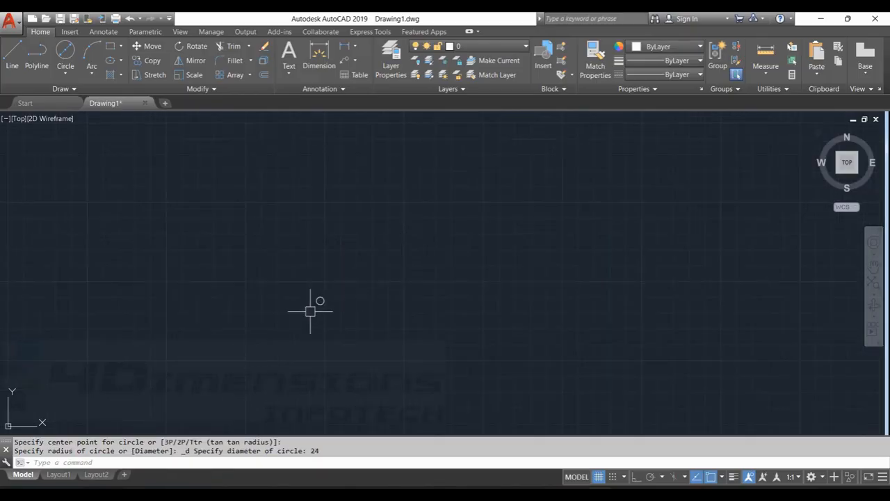
scroll(322, 300, "up", 7)
scroll(461, 222, "down", 2)
mouse_move(461, 222)
middle_mouse_down()
mouse_move(469, 222)
mouse_move(447, 231)
middle_mouse_up()
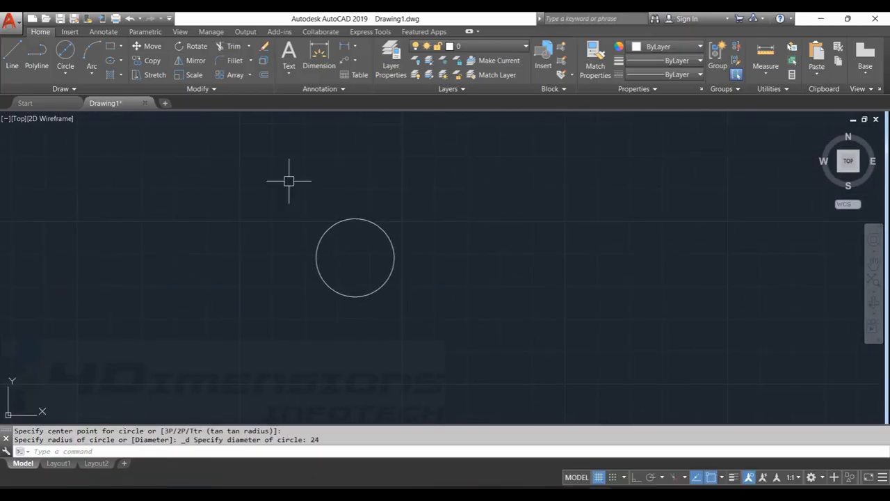
- Draw a 52 mm diameter circle concentric with the existing small circle
left_click(66, 55)
key("alt+Tab")
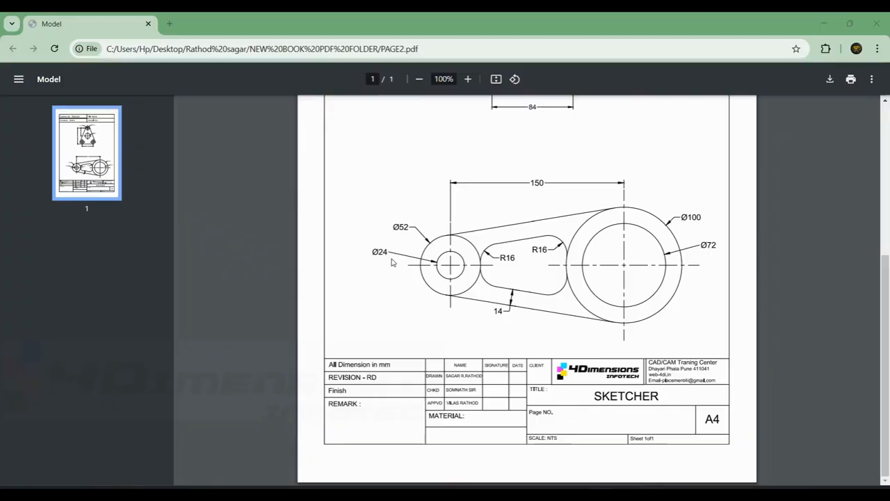
key("alt+Tab")
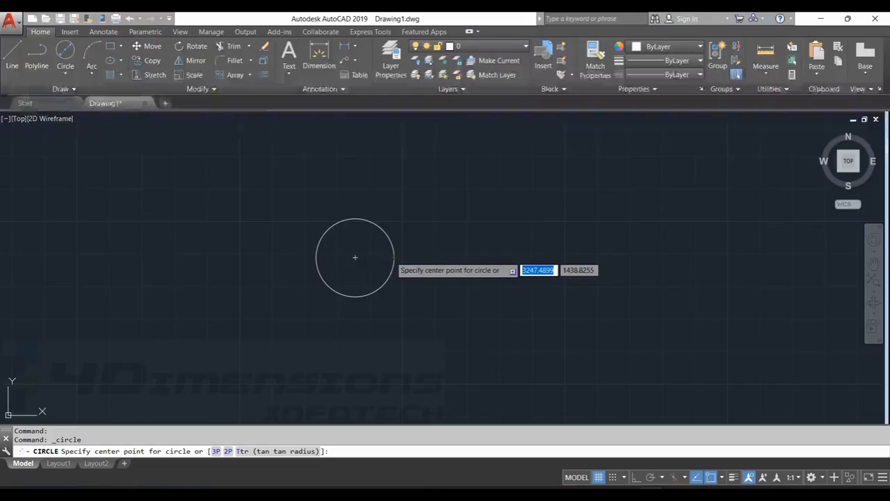
left_click(355, 258)
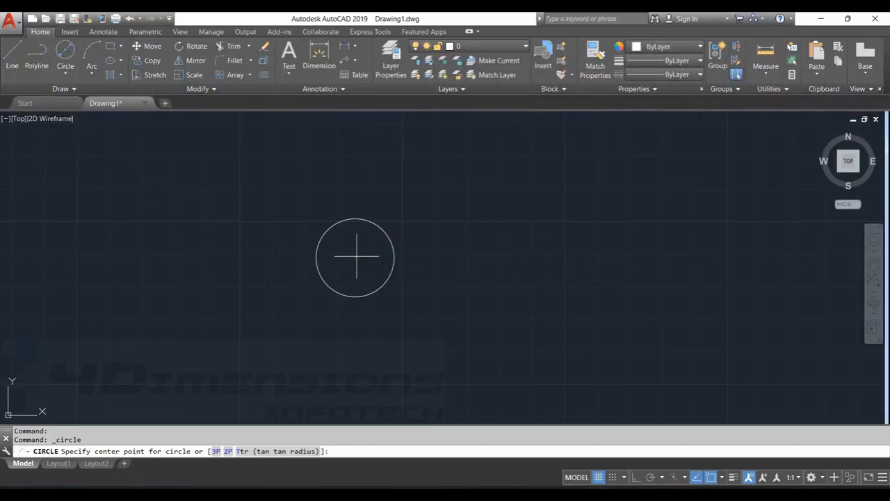
type("d")
key("Return")
type("5")
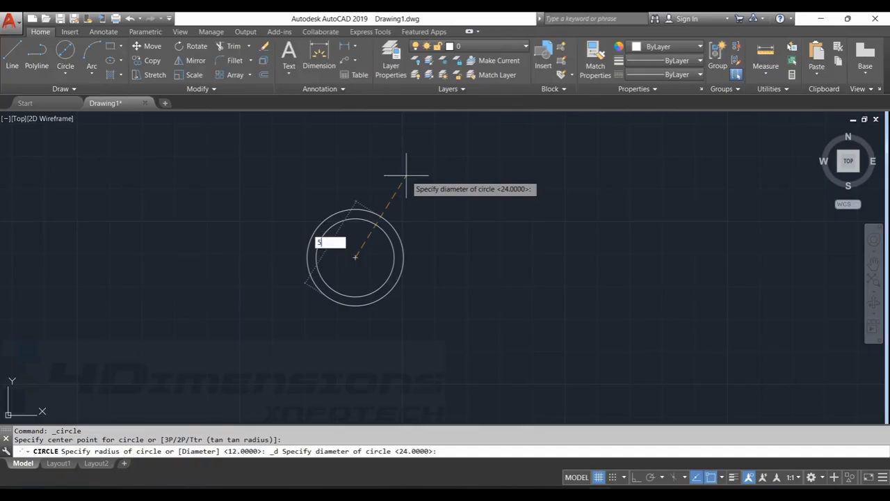
type("2")
key("Return")
scroll(491, 246, "down", 5)
key("Escape")
key("Escape")
middle_click_drag(491, 246, 386, 248)
scroll(386, 249, "up", 2)
- Check the reference PDF, then create a layer named cen with color index 40
key("alt+Tab")
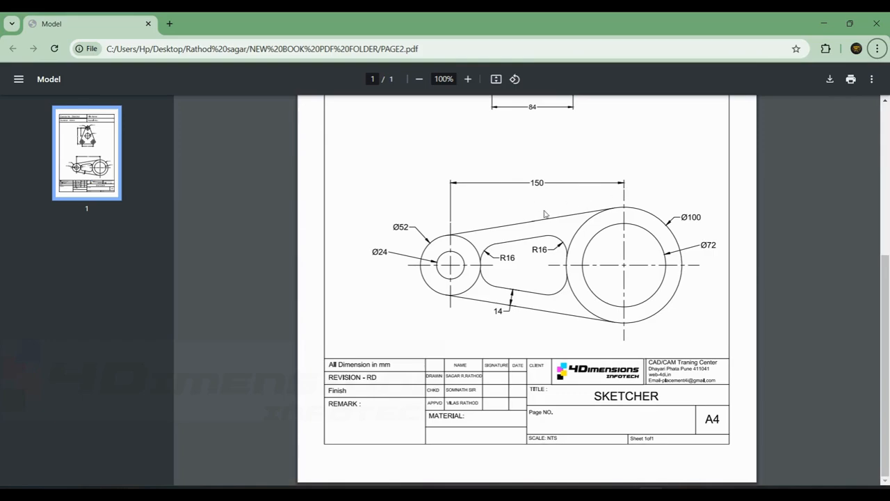
key("alt+Tab")
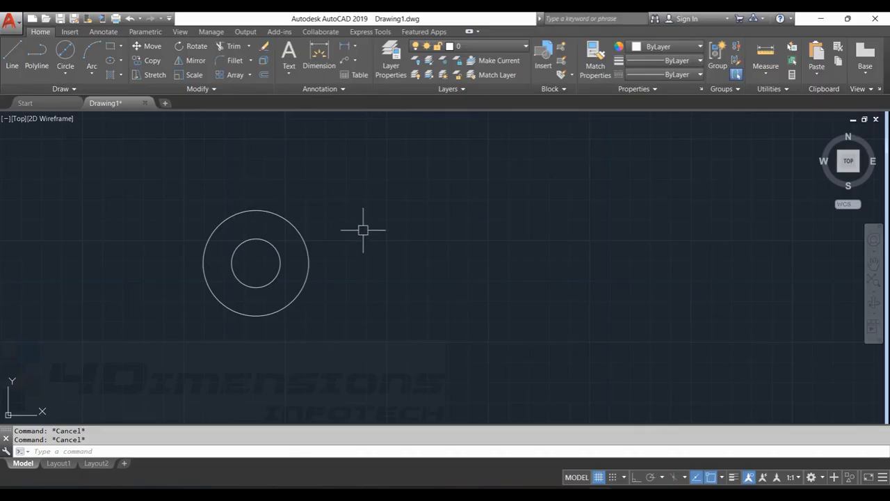
left_click(391, 62)
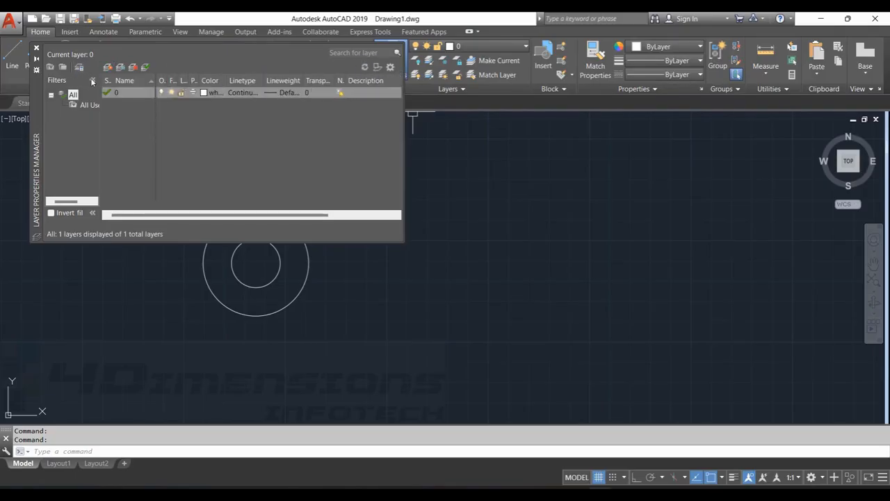
left_click(109, 67)
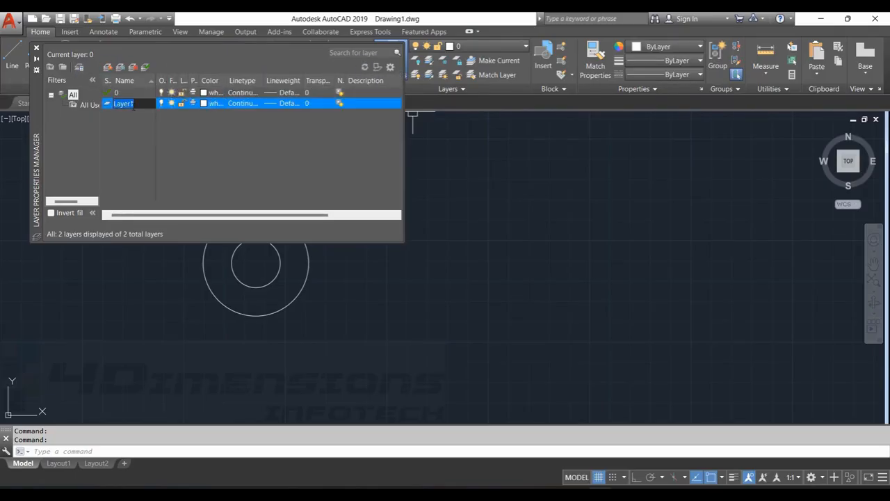
key("Return")
left_click(204, 103)
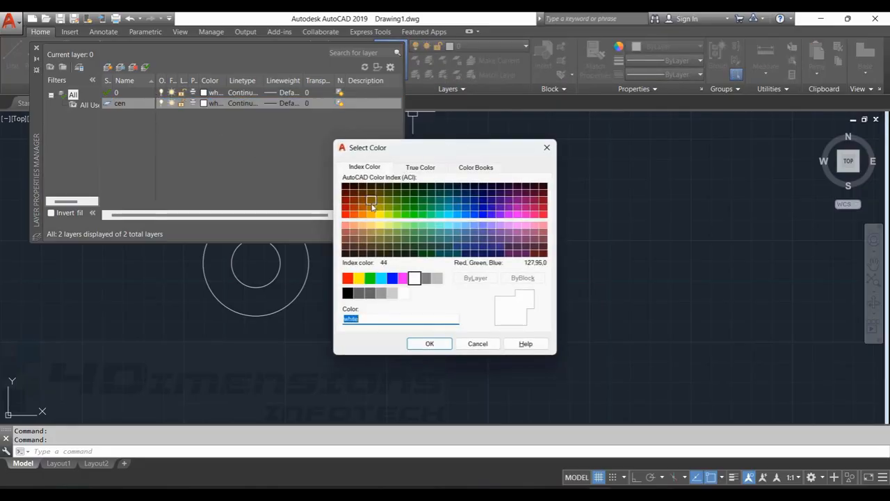
left_click(370, 217)
left_click(429, 343)
- Load the CENTER linetype and assign it to the cen layer
left_click(239, 103)
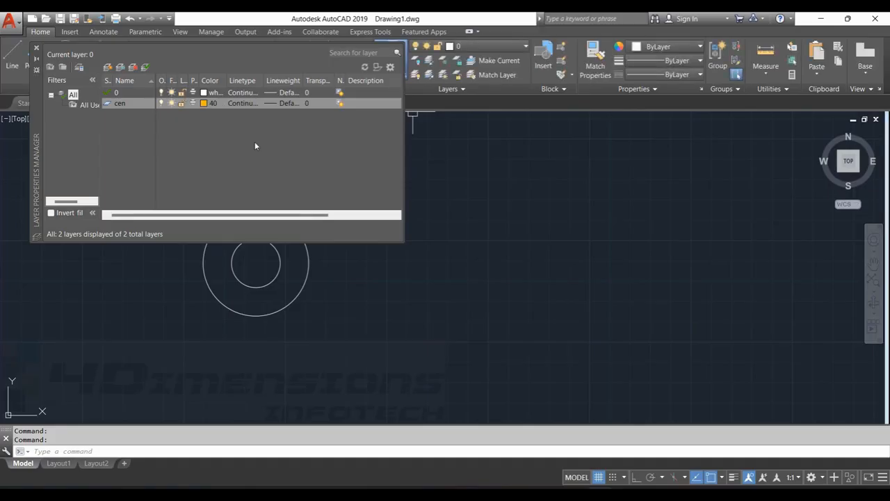
left_click(470, 315)
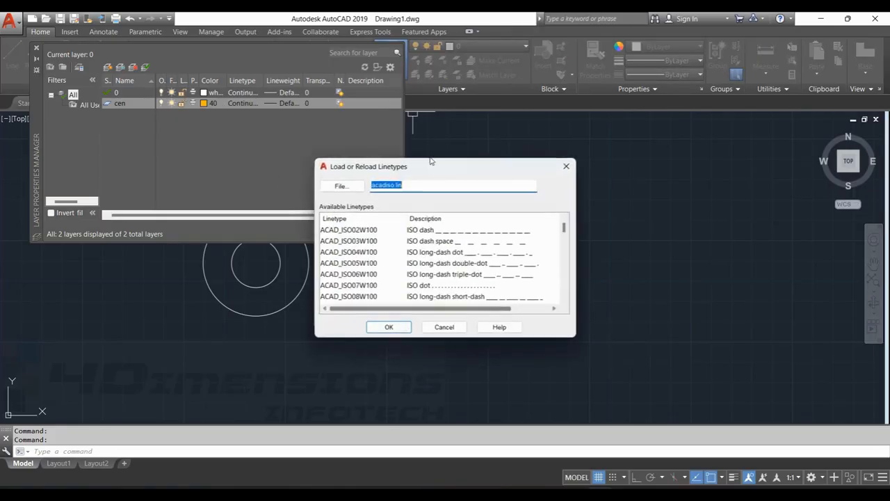
scroll(338, 278, "down", 4)
left_click(334, 296)
left_click(404, 327)
left_click(333, 220)
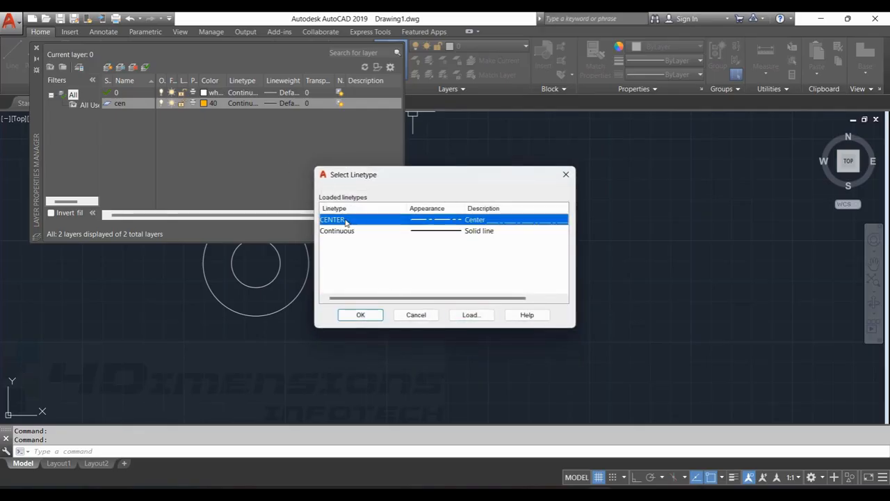
left_click(360, 315)
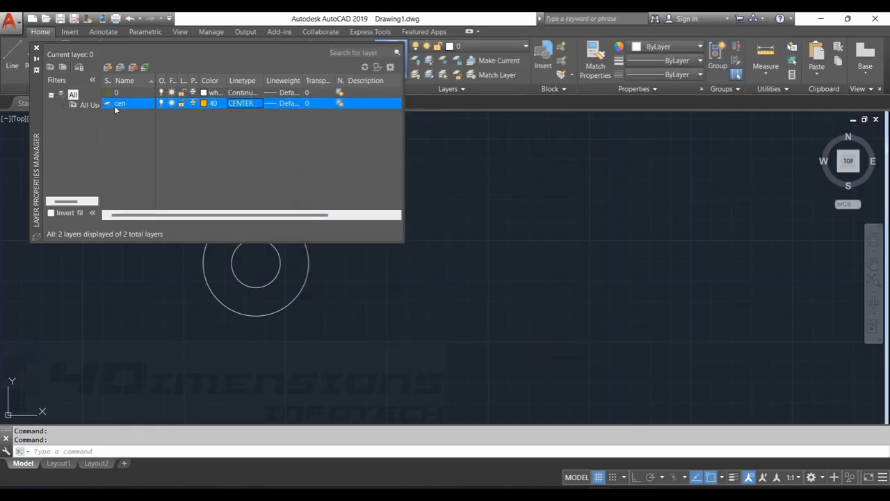
- Create another layer named ref and set its color to index 63
left_click(109, 67)
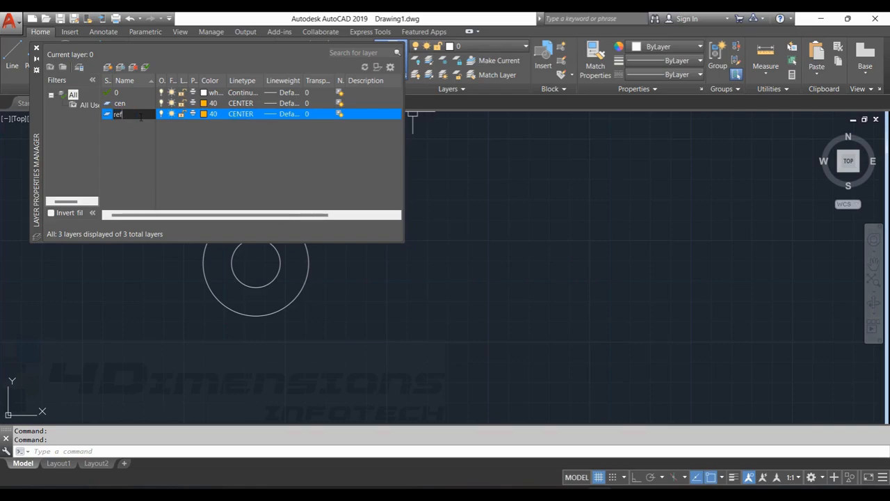
left_click(207, 113)
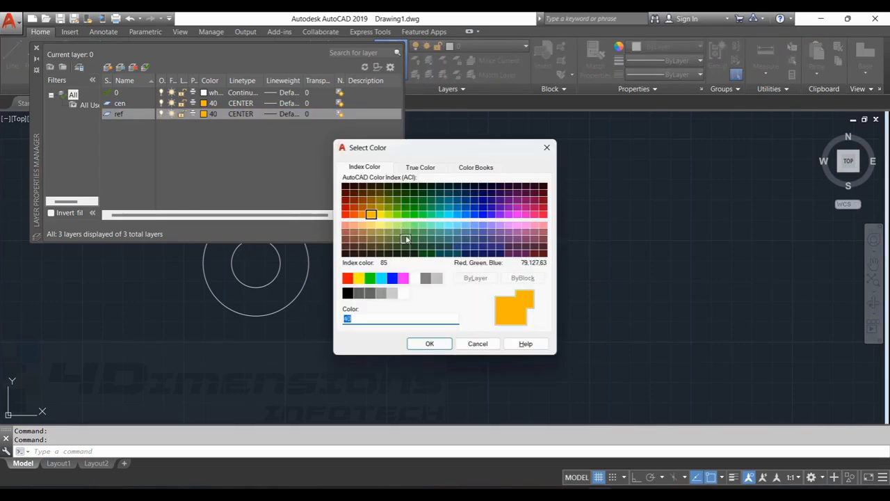
left_click(387, 235)
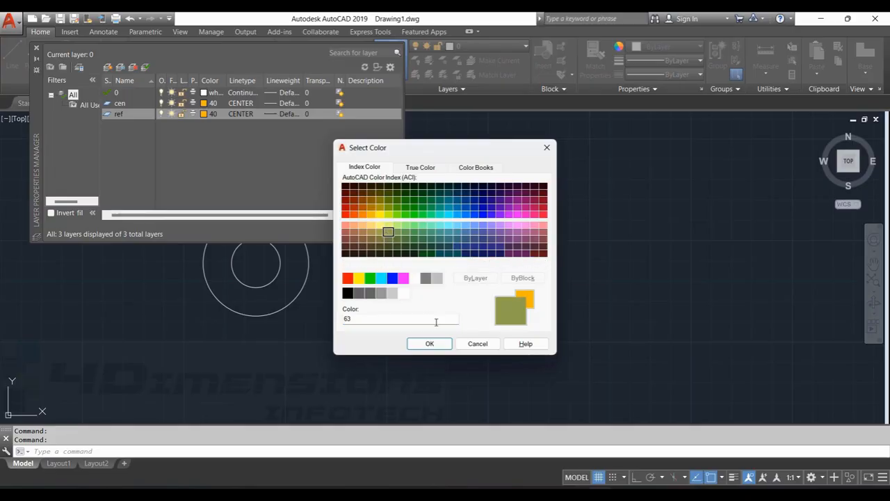
left_click(430, 343)
- Load the ACAD_ISO04W100 linetype, assign it to the ref layer, and close the layer manager
left_click(240, 113)
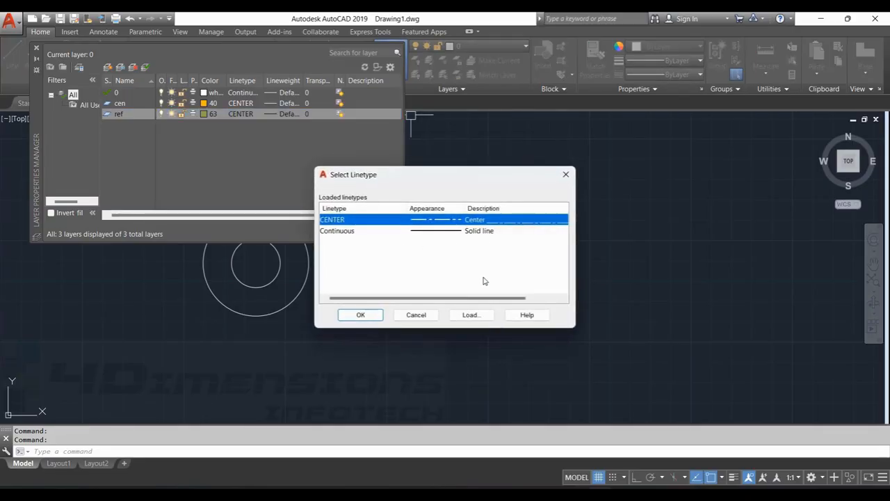
left_click(470, 315)
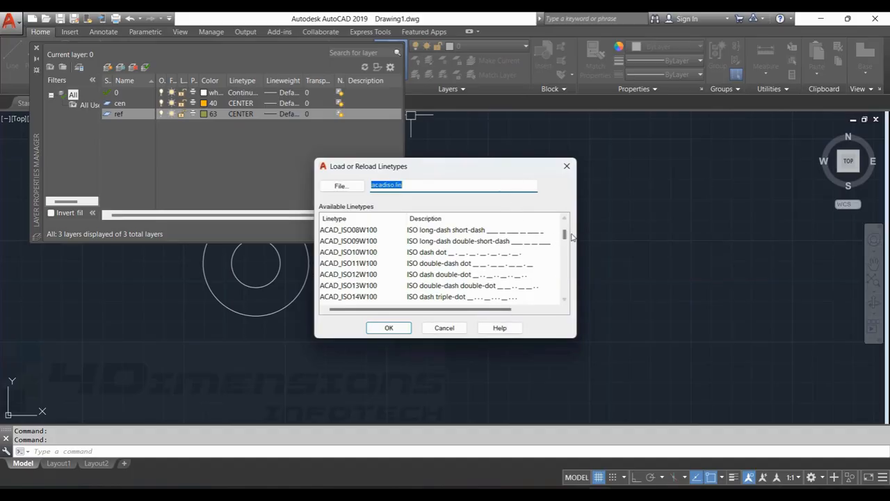
left_click_drag(565, 238, 565, 228)
double_click(348, 252)
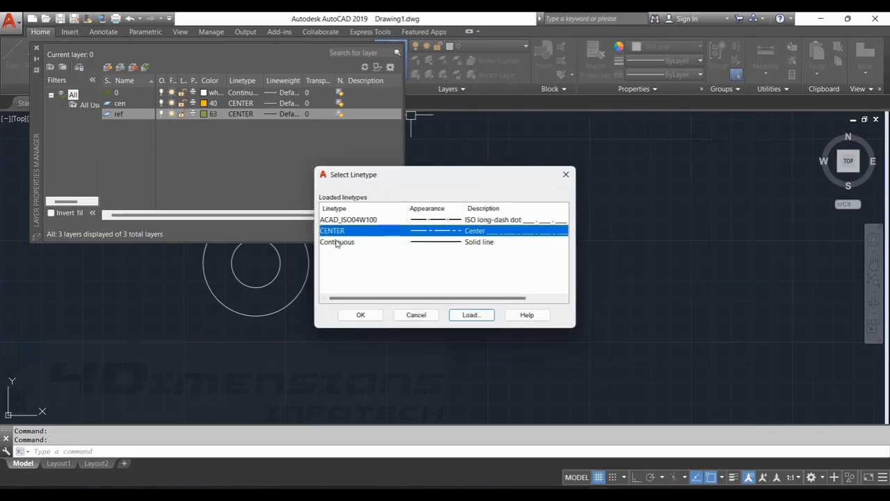
left_click(349, 221)
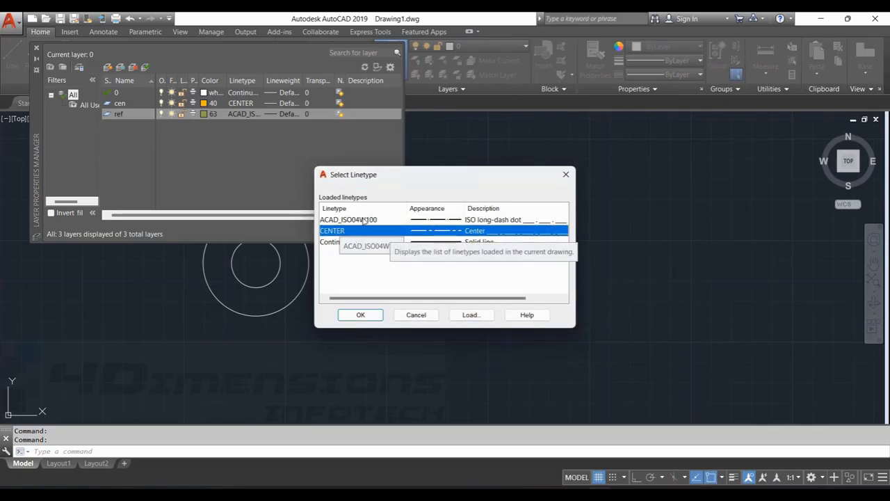
left_click(365, 221)
left_click(360, 314)
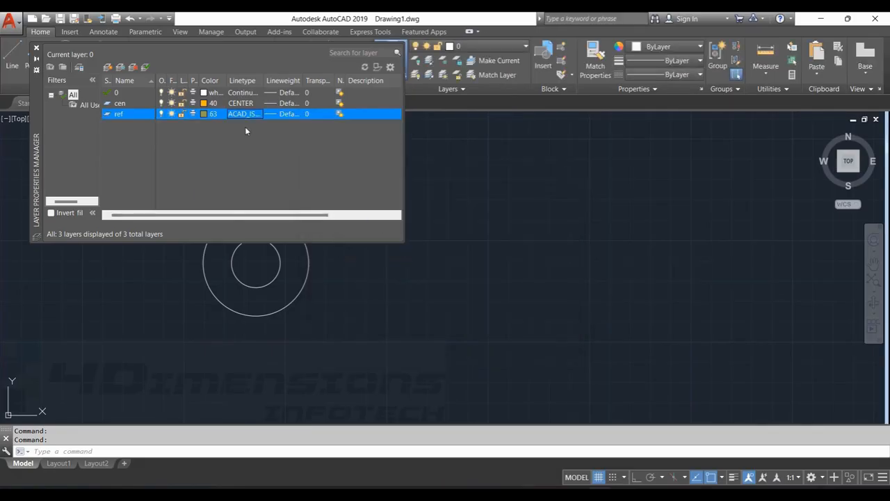
left_click(36, 48)
key("Escape")
key("Escape")
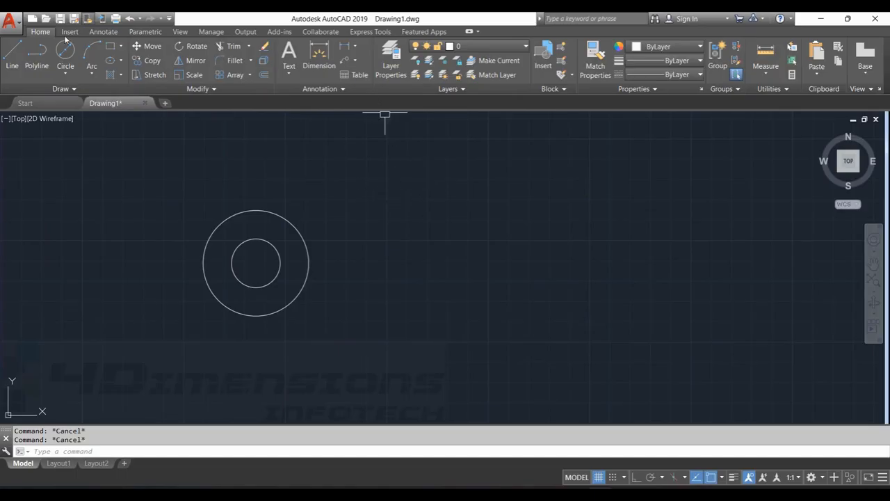
- Make ref the current layer
left_click(12, 56)
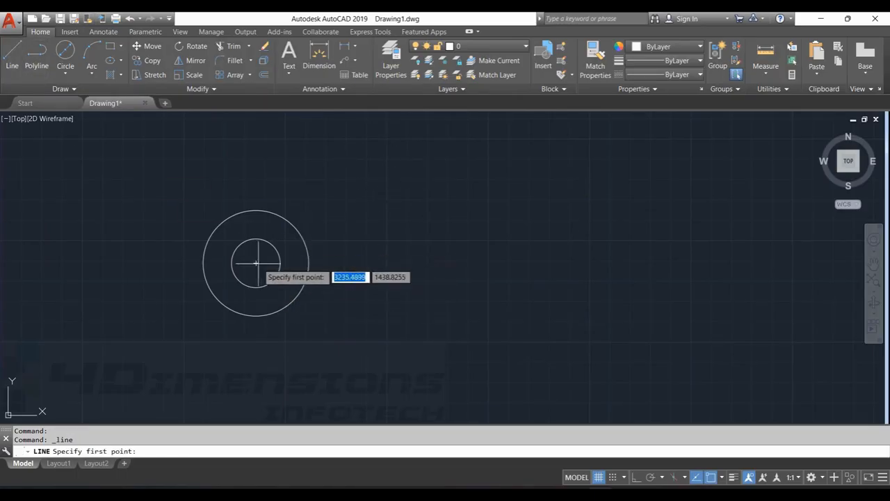
key("Escape")
left_click(487, 46)
left_click(477, 89)
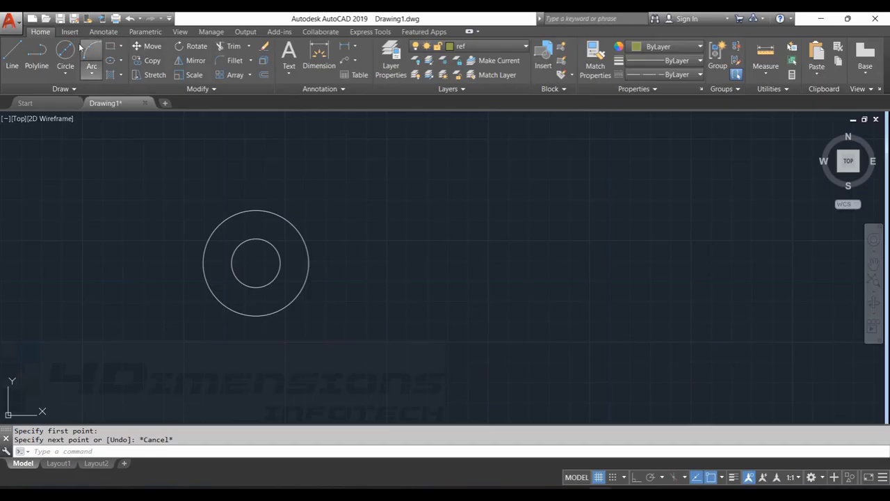
- With ortho mode on, draw a 150 mm horizontal reference line toward the right from the circles' common center
left_click(12, 56)
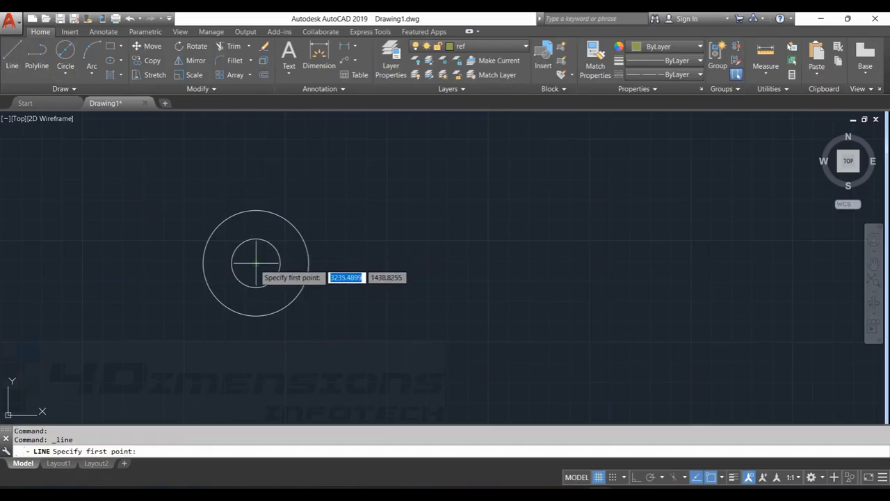
left_click(256, 263)
key("alt+Tab")
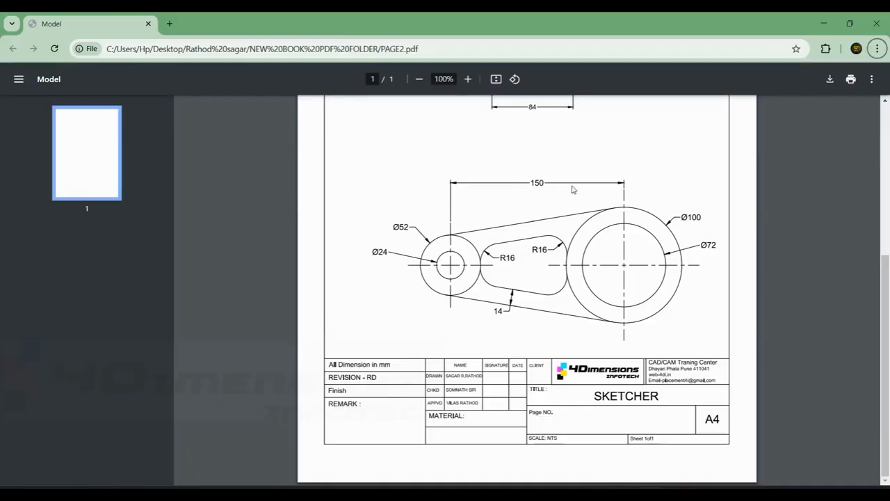
key("alt+f")
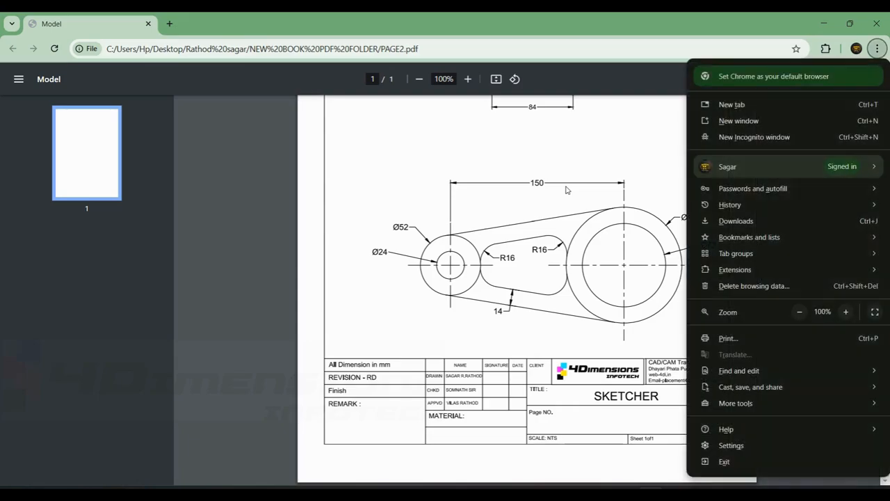
key("alt+Tab")
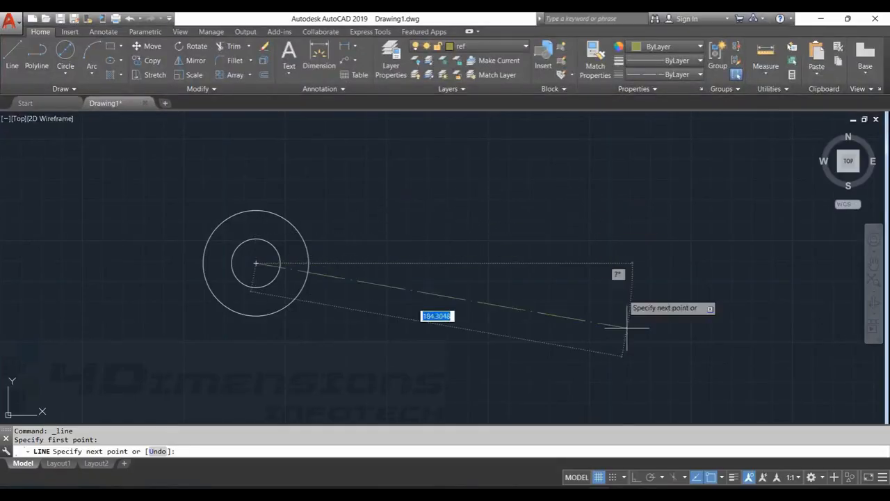
key("F8")
type("150")
key("Return")
key("Escape")
mouse_move(723, 283)
middle_mouse_down()
mouse_move(669, 283)
mouse_move(566, 260)
middle_mouse_up()
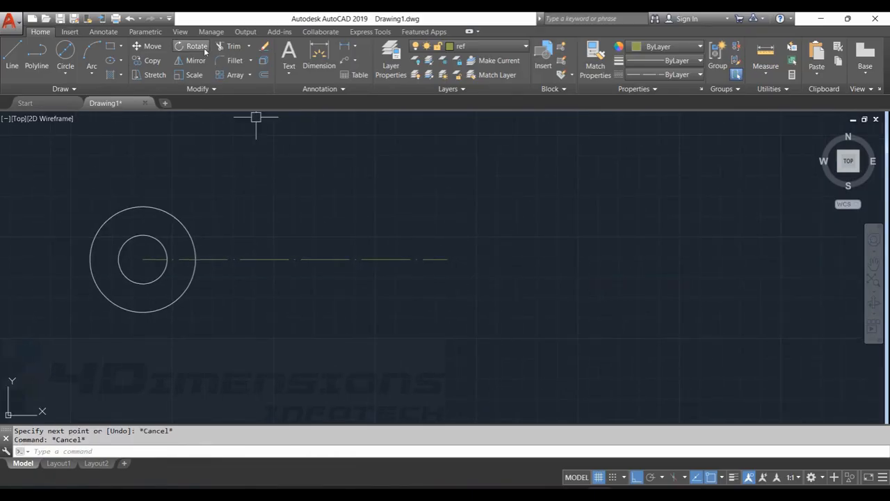
- Check the reference PDF, return to AutoCAD and draw a 100 mm diameter circle centered on the reference line's far end
key("alt+Tab")
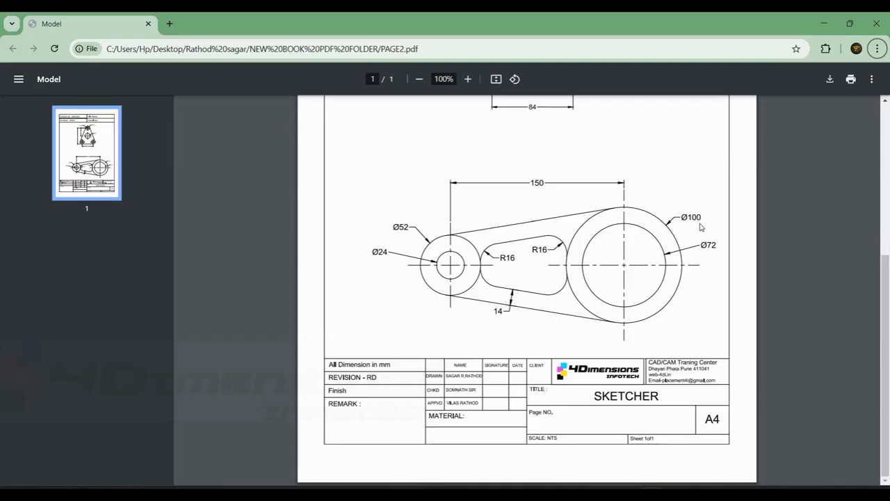
key("alt+Tab")
left_click(65, 56)
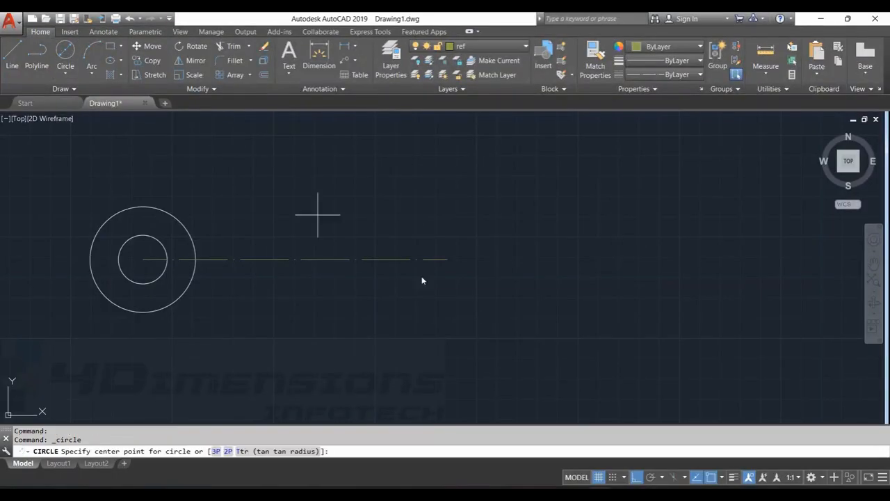
left_click(447, 259)
type("d")
key("Return")
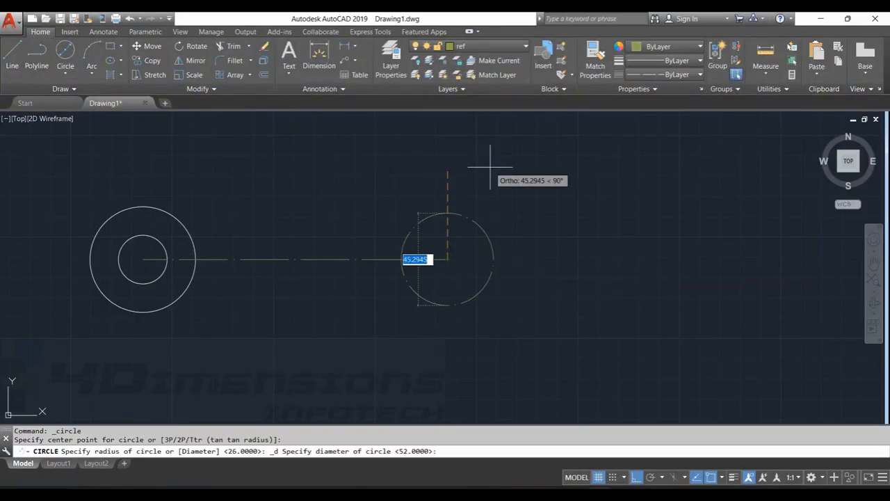
type("100")
key("Return")
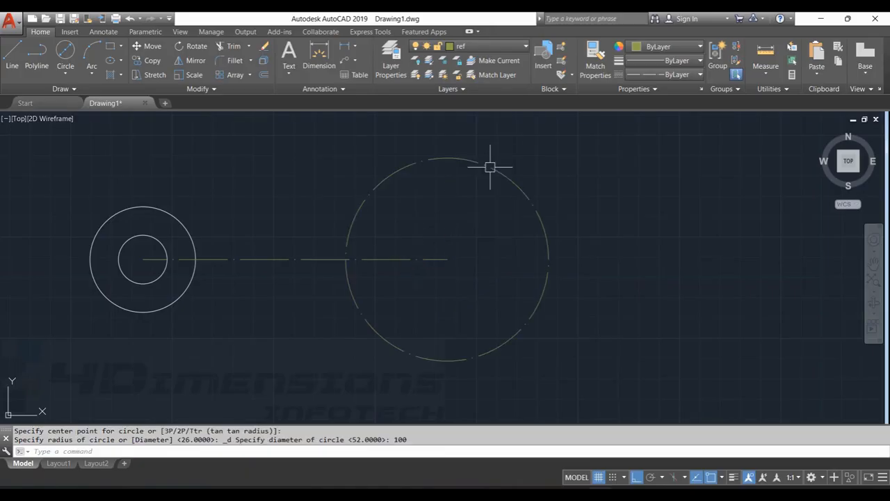
- Draw a 72 mm diameter circle concentric with the 100 mm circle
left_click(65, 56)
left_click(446, 259)
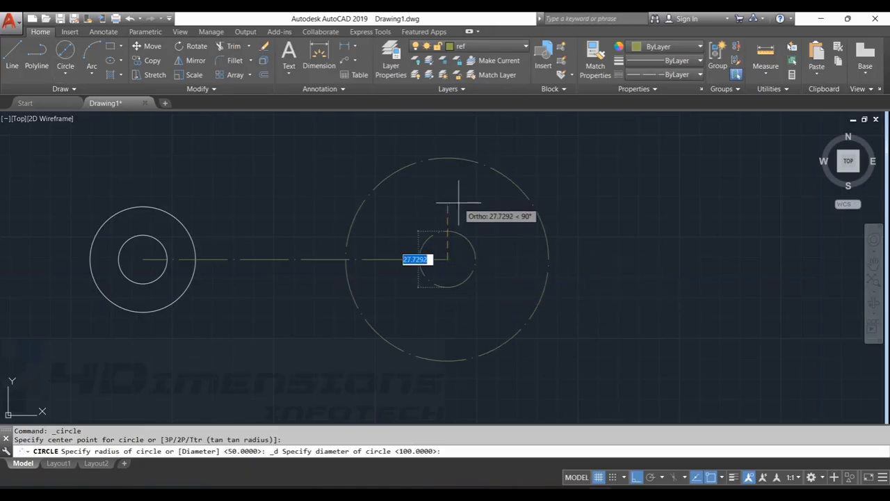
type("72")
key("Return")
key("Escape")
key("Escape")
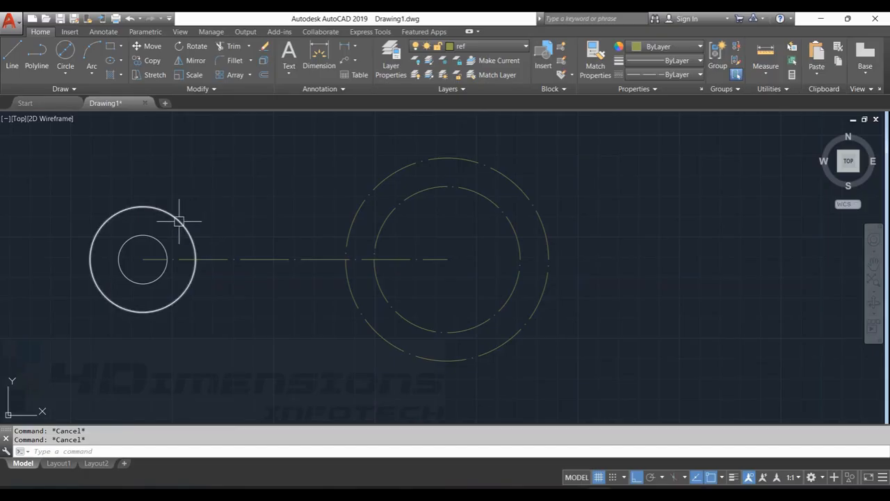
- Match the properties of the small end's outer circle onto both large-end circles
mouse_move(179, 221)
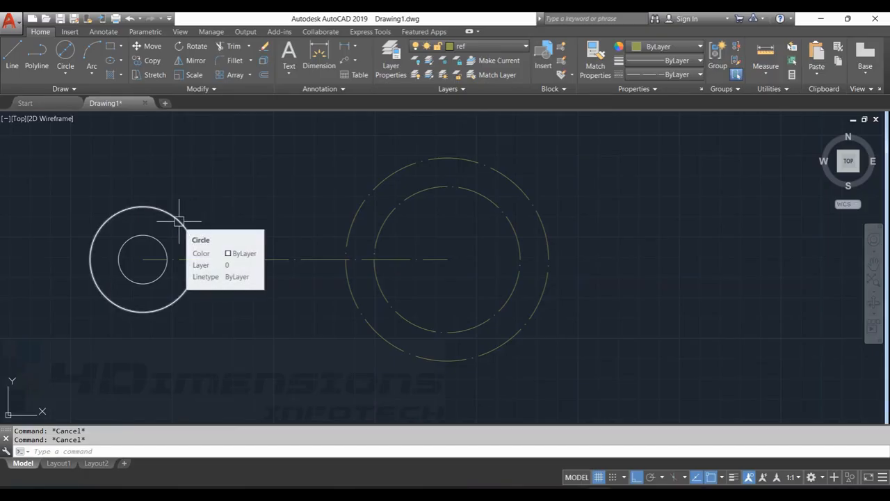
left_click(601, 69)
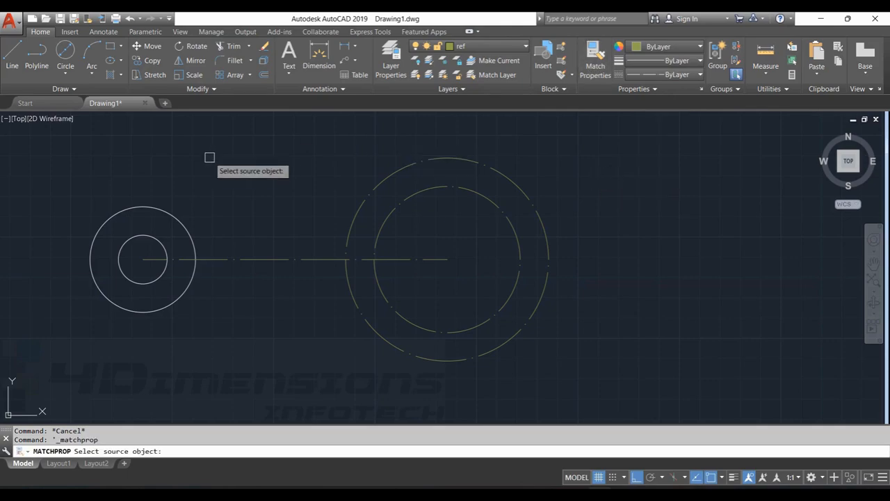
mouse_move(301, 177)
middle_mouse_down()
mouse_move(398, 154)
mouse_move(341, 196)
middle_mouse_up()
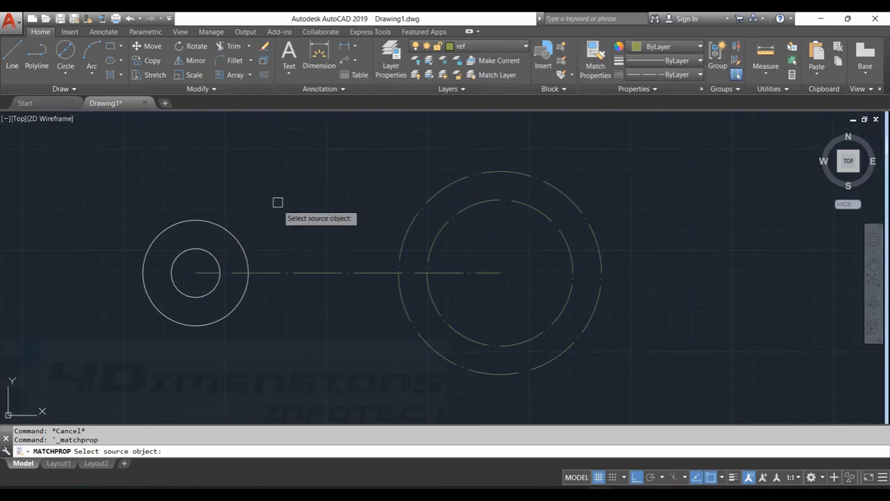
left_click(217, 221)
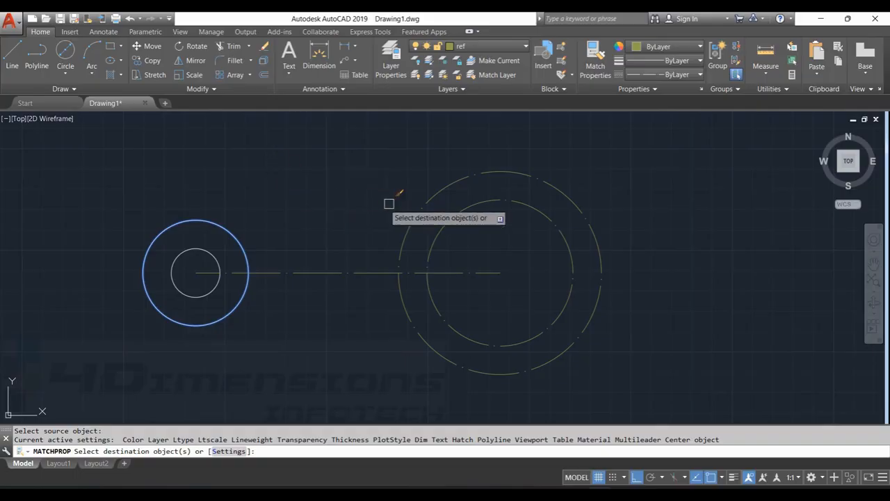
left_click(449, 183)
left_click(477, 201)
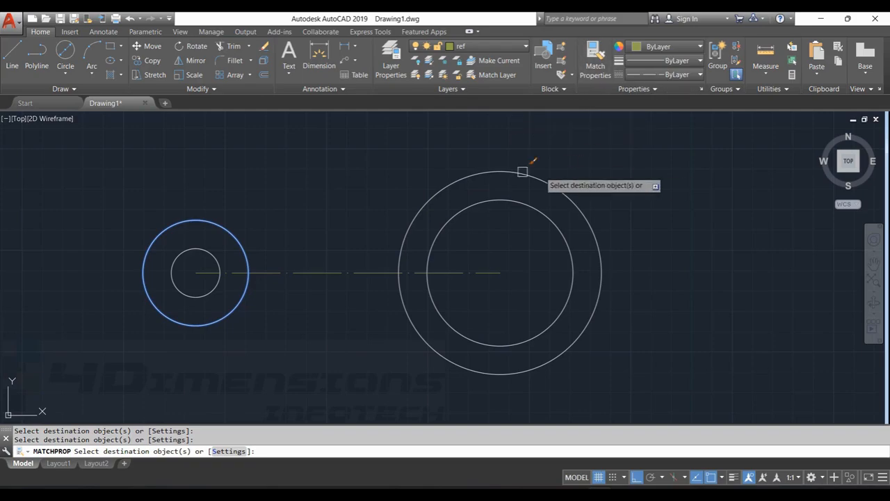
key("Escape")
- Make cen the current layer and add center marks to the outer circles of both ends
scroll(435, 251, "down", 4)
scroll(434, 251, "up", 4)
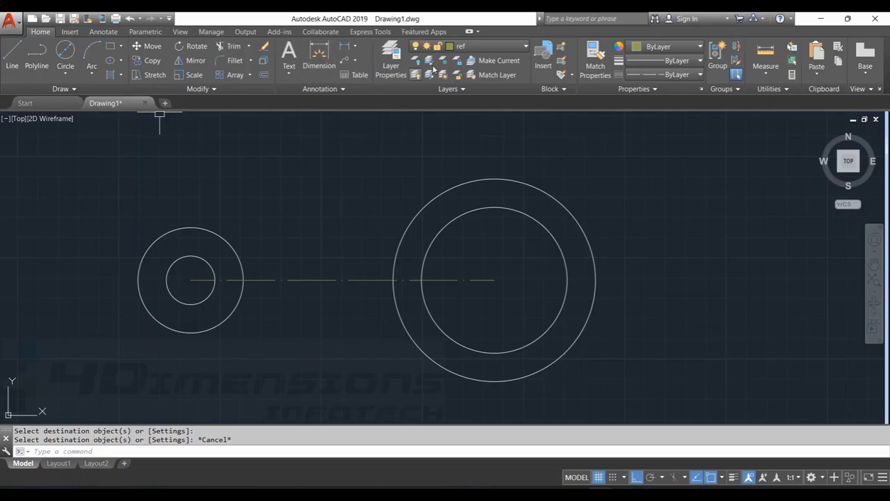
left_click(480, 46)
left_click(466, 74)
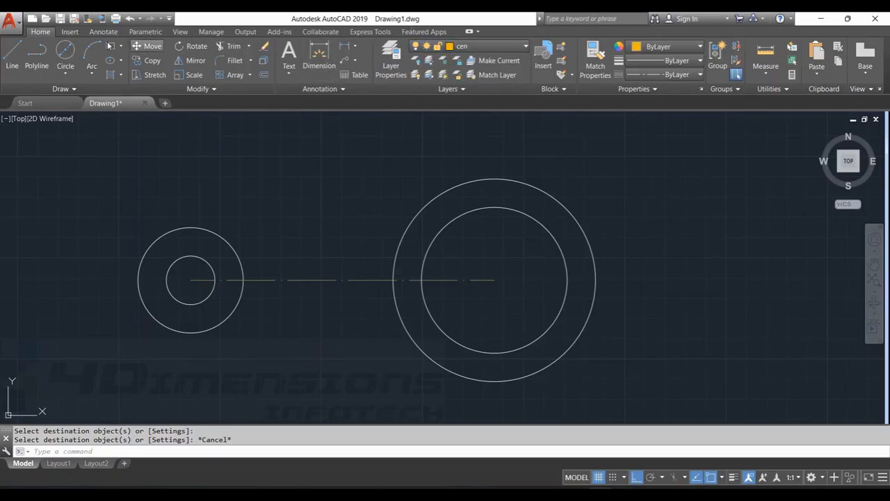
left_click(103, 32)
left_click(383, 55)
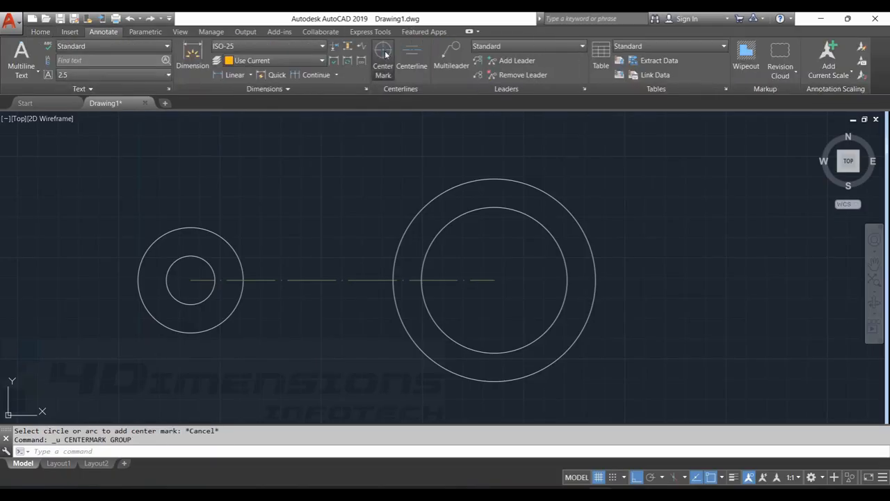
left_click(238, 239)
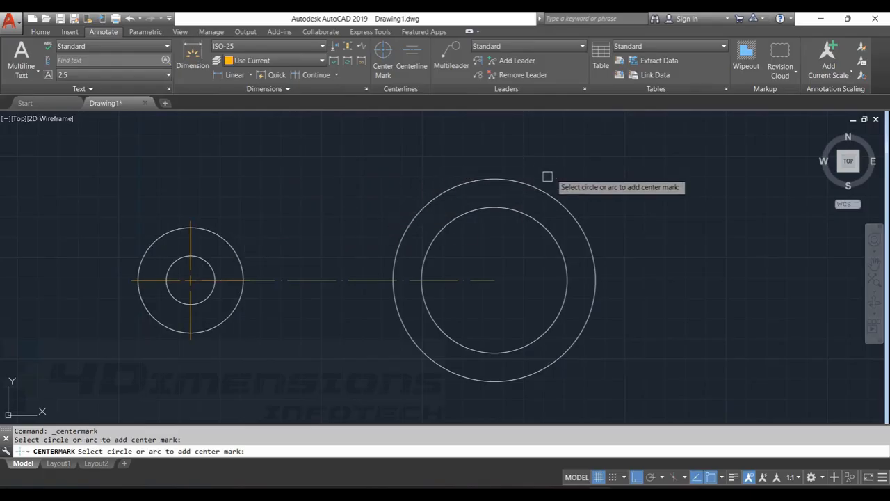
left_click(533, 188)
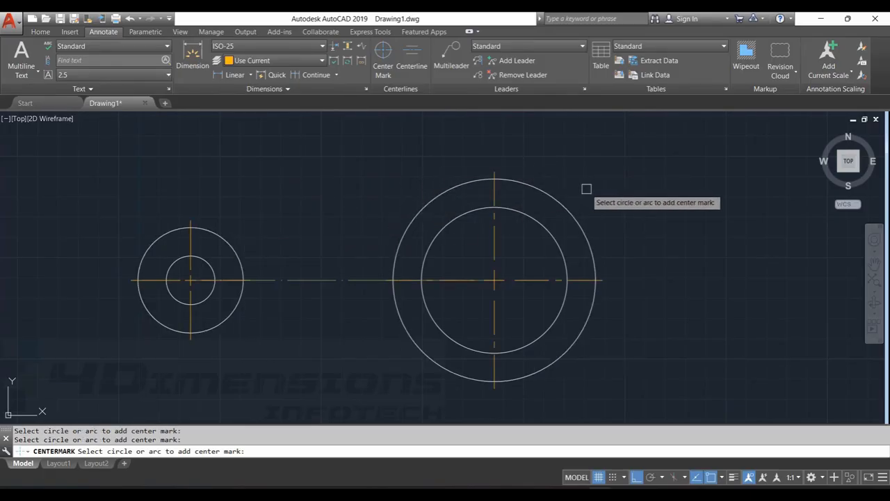
key("Escape")
key("Escape")
key("Escape")
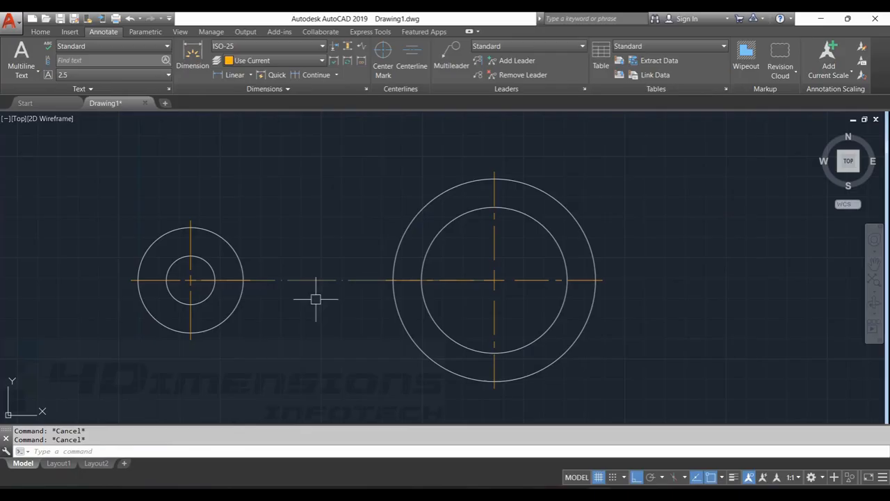
- Delete the reference line joining the two circle centers
left_click(332, 280)
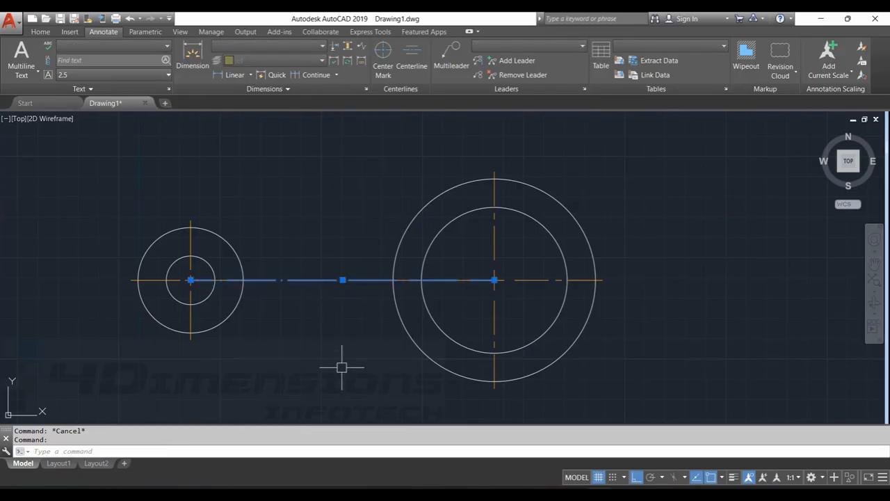
key("Delete")
mouse_move(534, 266)
middle_mouse_down()
mouse_move(526, 255)
mouse_move(477, 274)
mouse_move(506, 255)
middle_mouse_up()
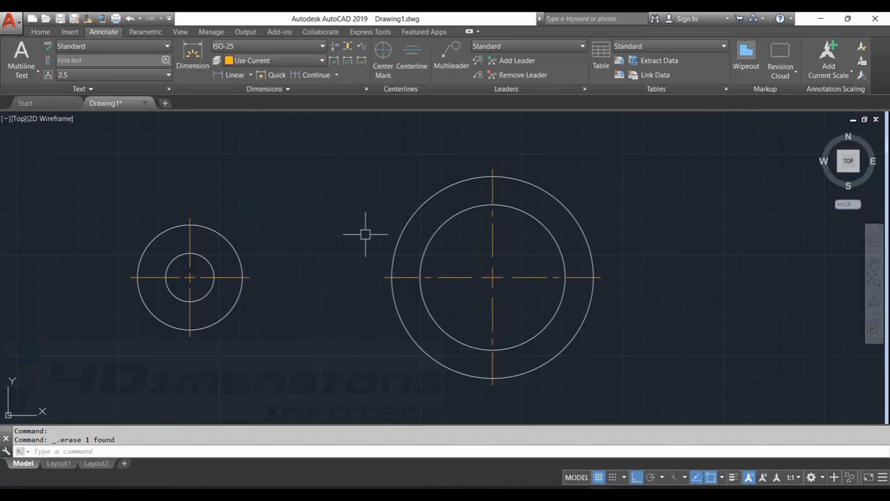
key("alt+Tab")
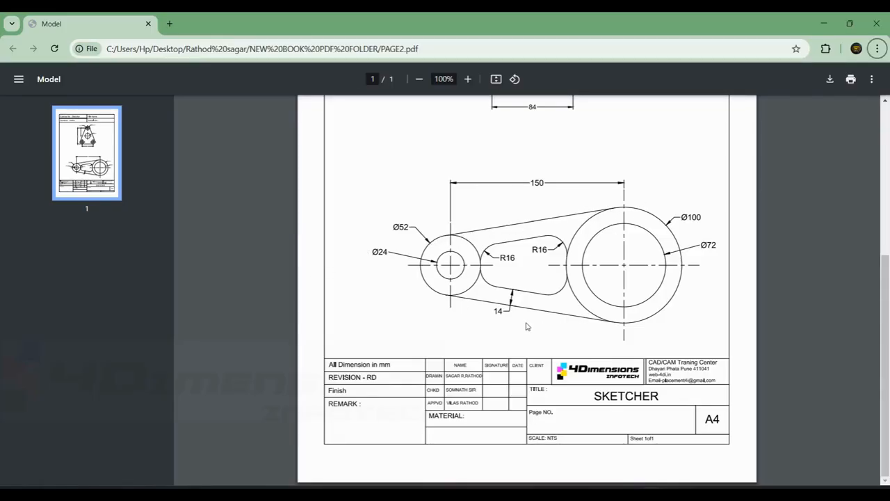
key("alt+Tab")
left_click(44, 33)
left_click(15, 55)
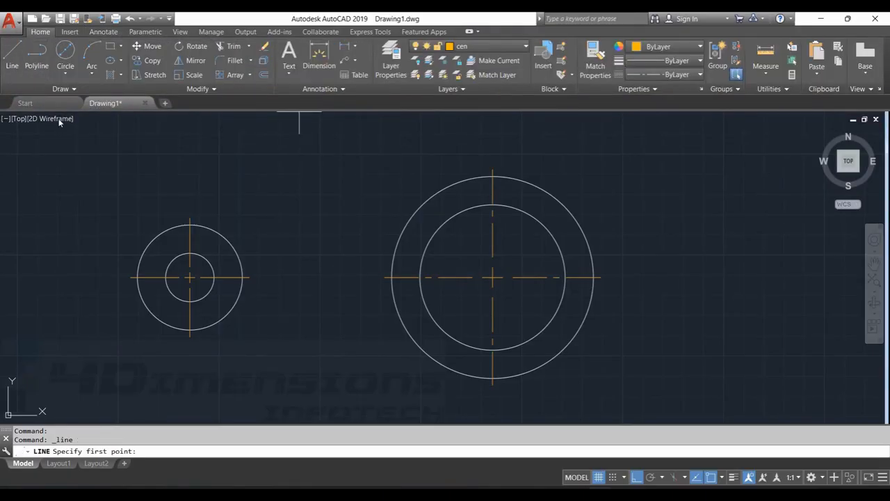
right_click(126, 160, "shift")
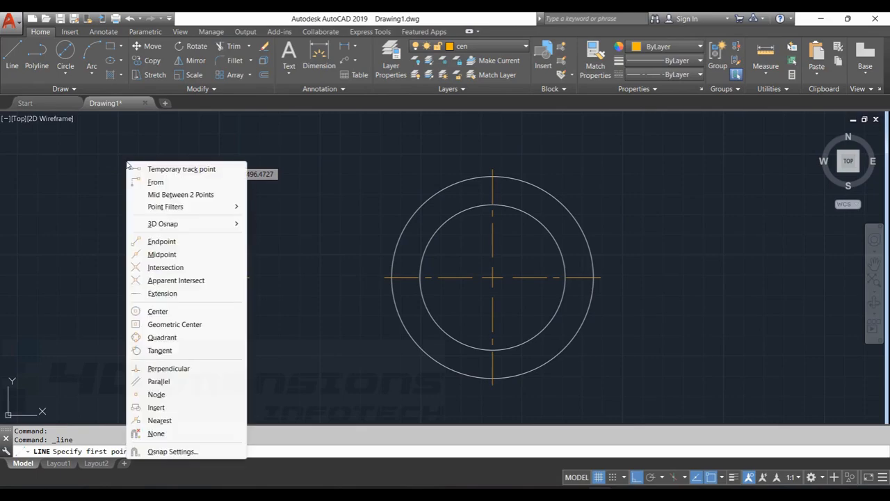
left_click(160, 350)
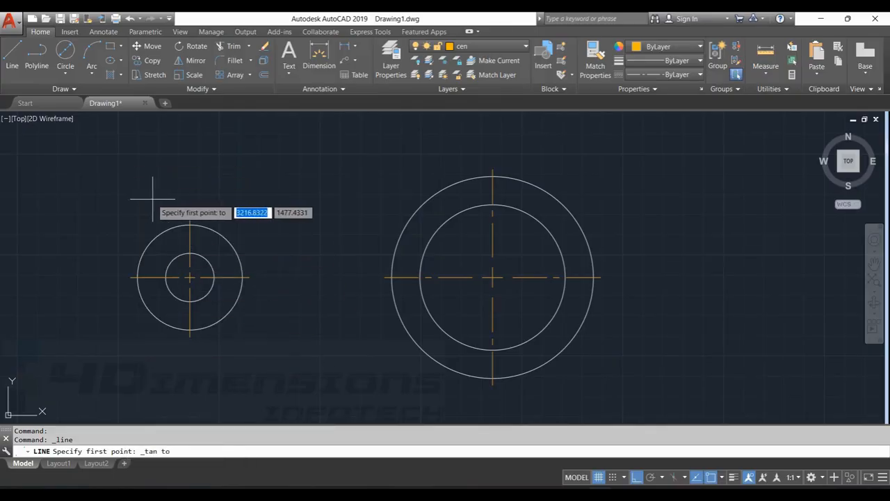
left_click(158, 235)
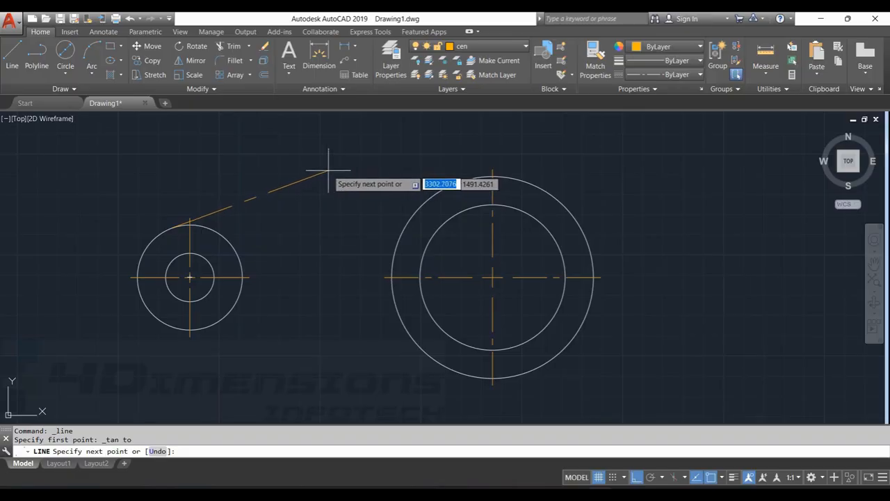
key("Escape")
- Make layer 0 current and draw a line tangent to the upper sides of the small and large outer circles
left_click(495, 47)
left_click(487, 59)
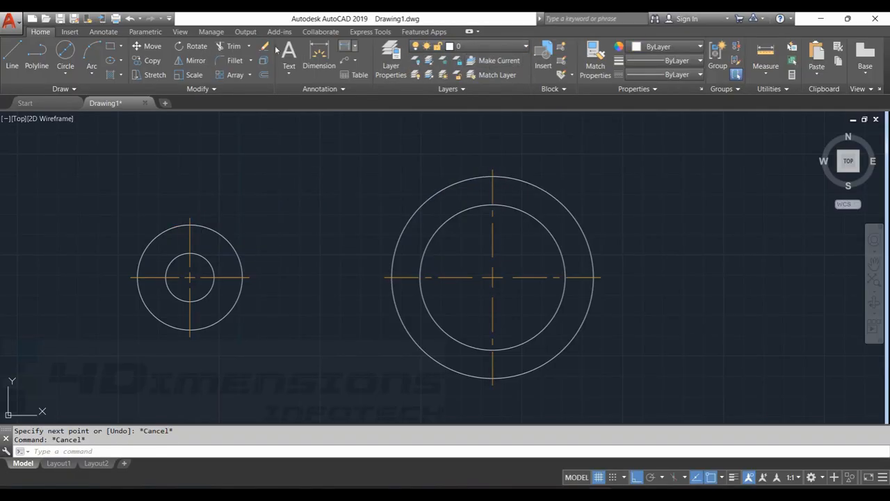
left_click(13, 56)
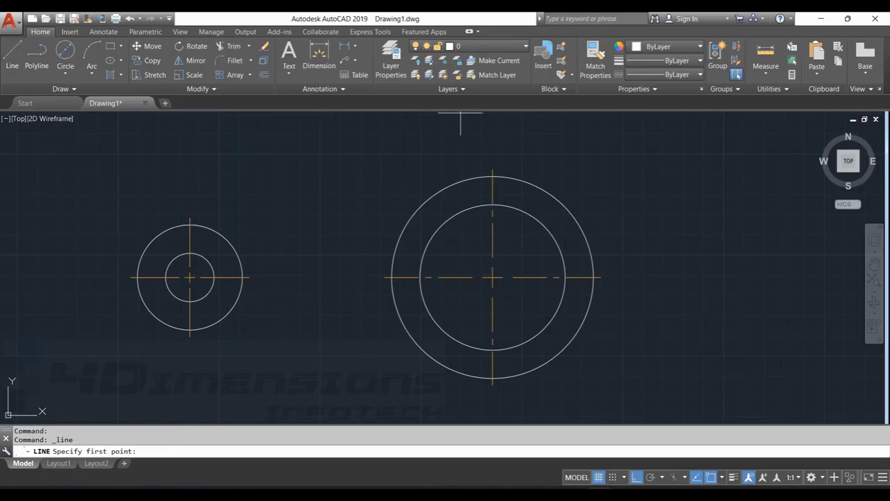
right_click(89, 178, "shift")
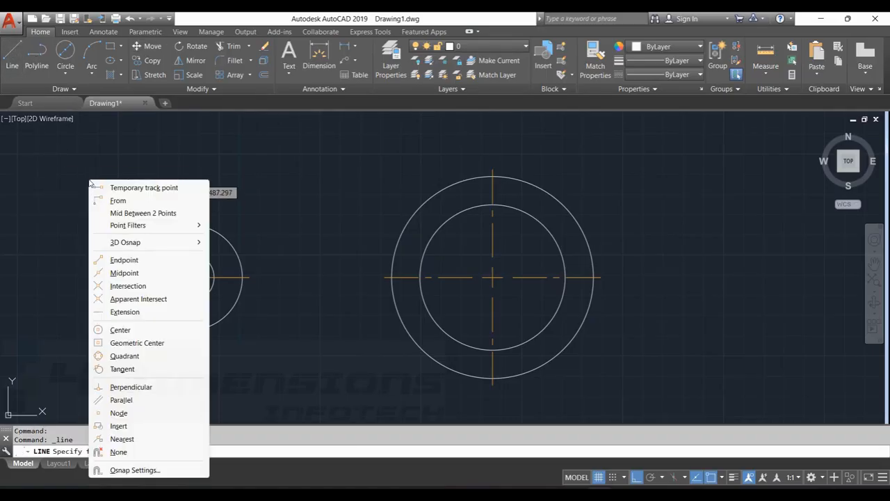
left_click(125, 369)
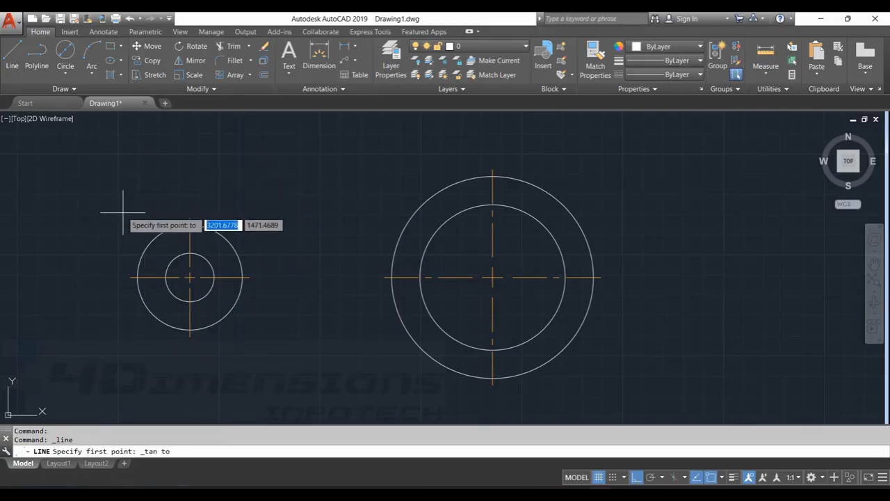
left_click(163, 217)
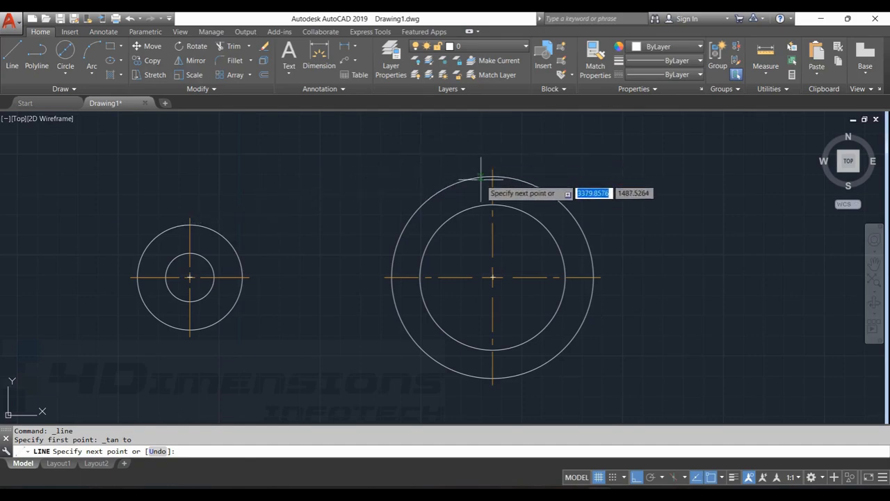
right_click(410, 139, "shift")
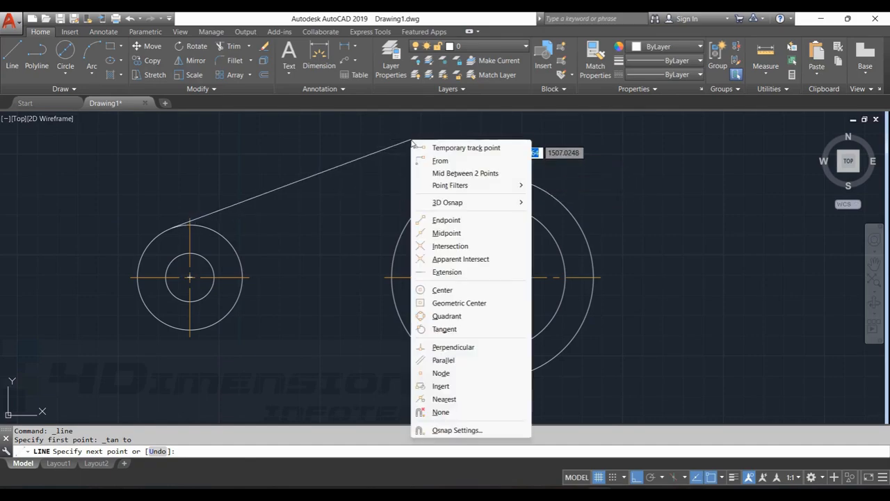
left_click(447, 329)
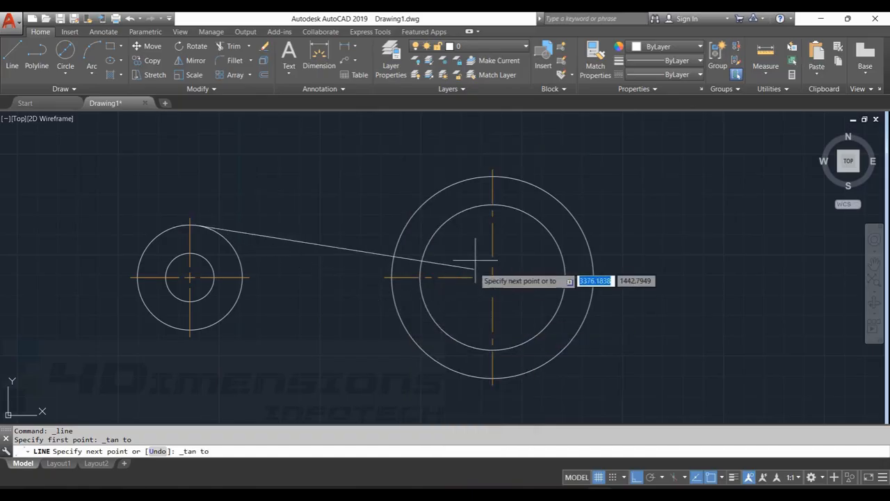
left_click(493, 179)
key("Escape")
left_click(400, 191)
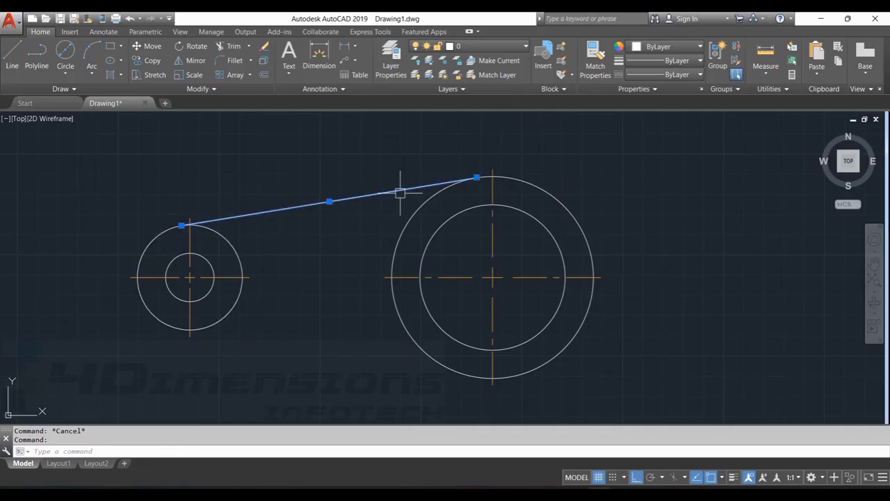
key("Escape")
- Draw a line tangent to the lower sides of the small and large outer circles
left_click(12, 56)
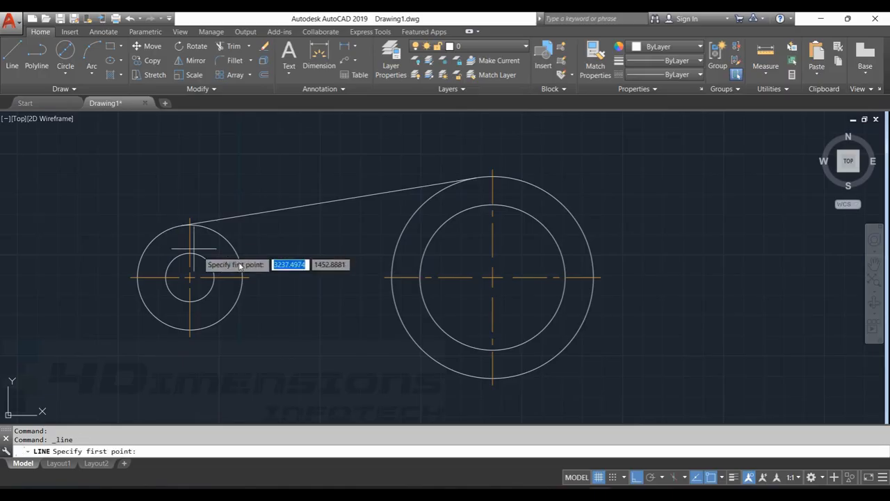
middle_click_drag(287, 277, 289, 246)
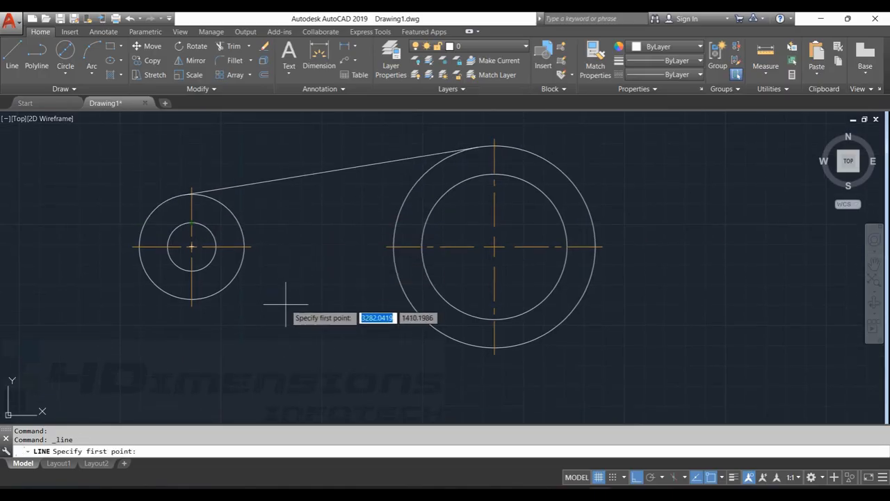
right_click(291, 342, "shift")
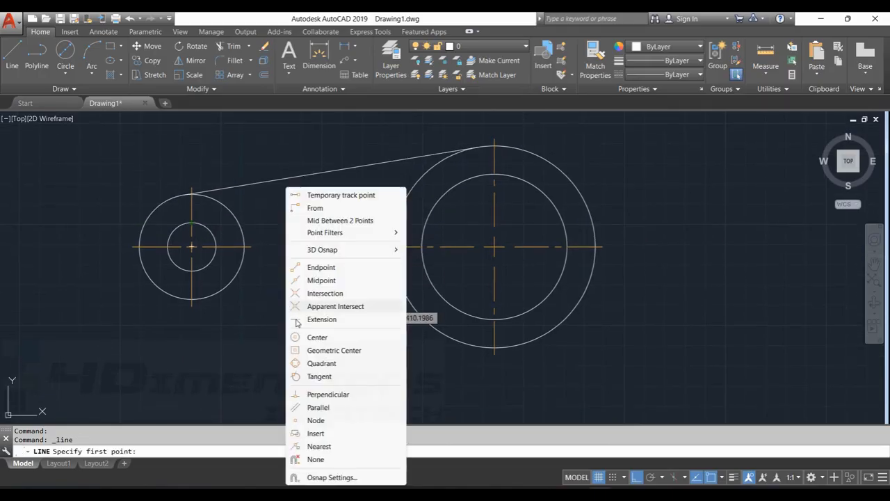
left_click(319, 376)
left_click(157, 287)
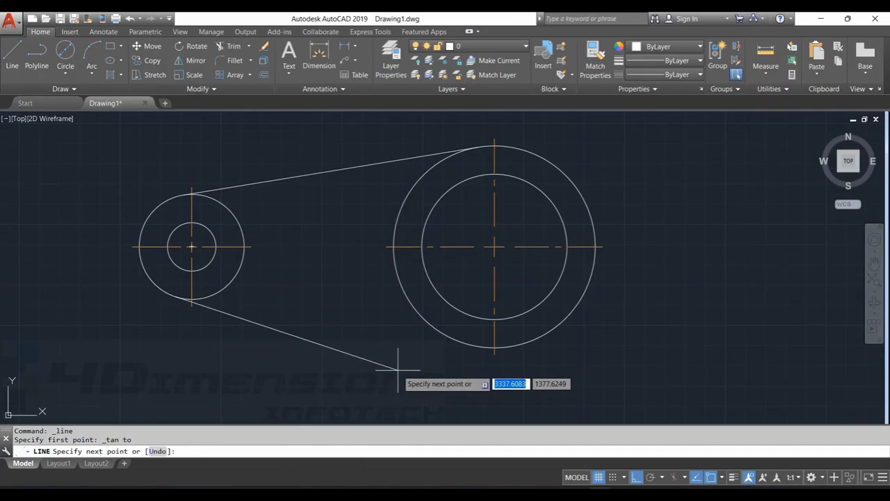
right_click(426, 369, "shift")
left_click(449, 258)
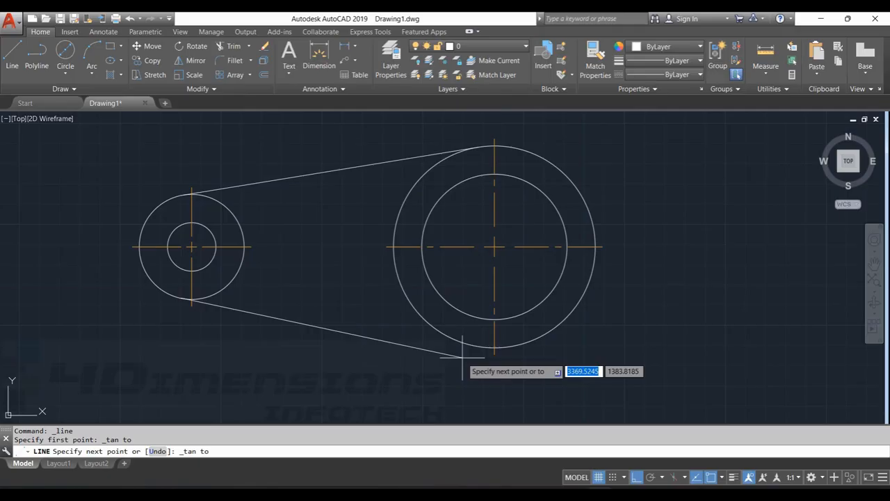
left_click(473, 348)
- Check the cutout spacing in the PDF reference and offset both outer tangent lines 14 mm inward
key("alt+Tab")
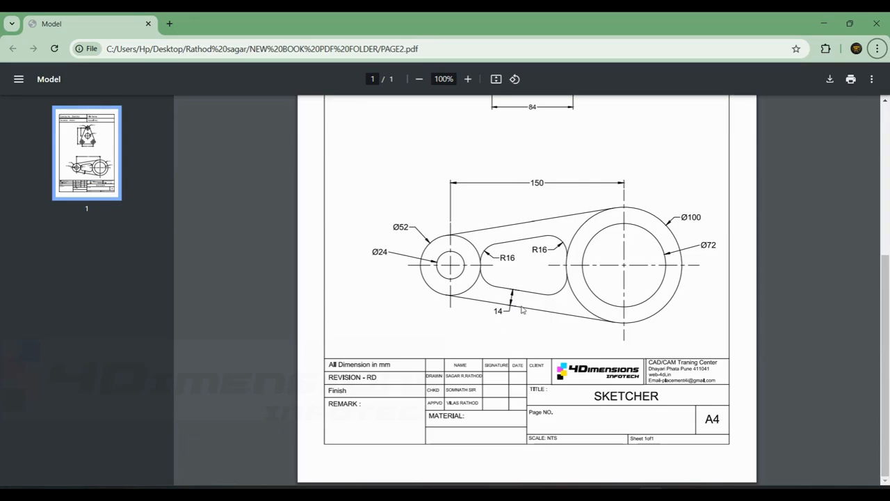
key("alt+Tab")
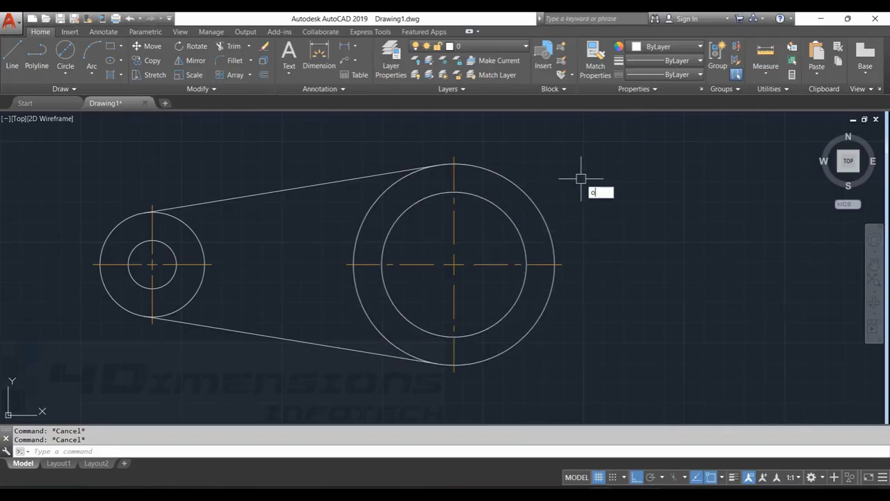
key("Return")
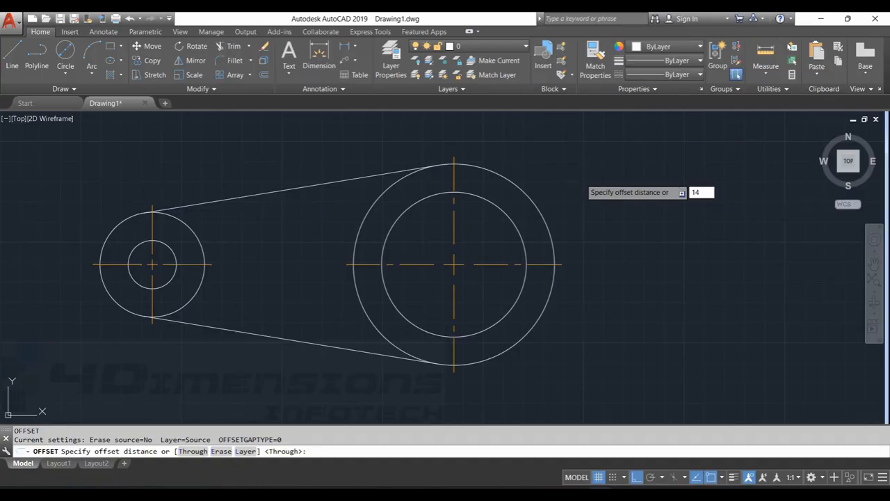
type("14")
key("Return")
left_click(307, 186)
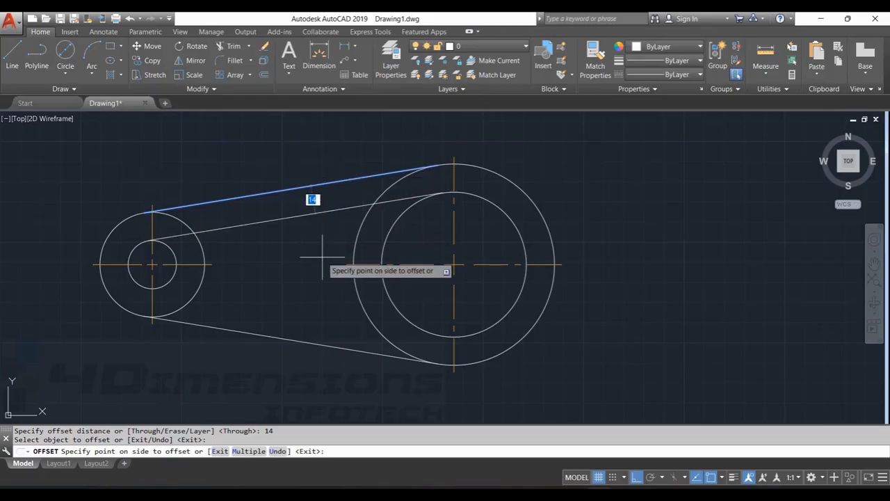
left_click(318, 218)
left_click(300, 341)
left_click(301, 287)
key("Escape")
key("Escape")
key("Escape")
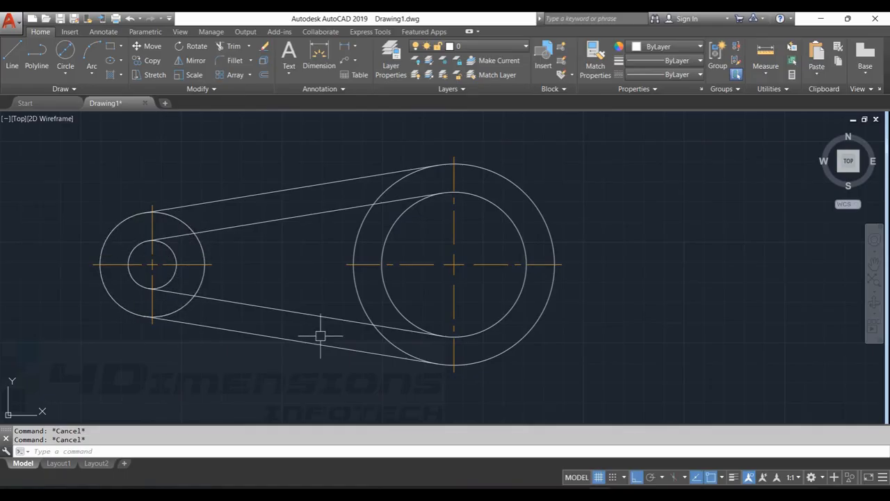
- Trim away the ends of both offset lines that lie inside the small and large outer circles
type("TR")
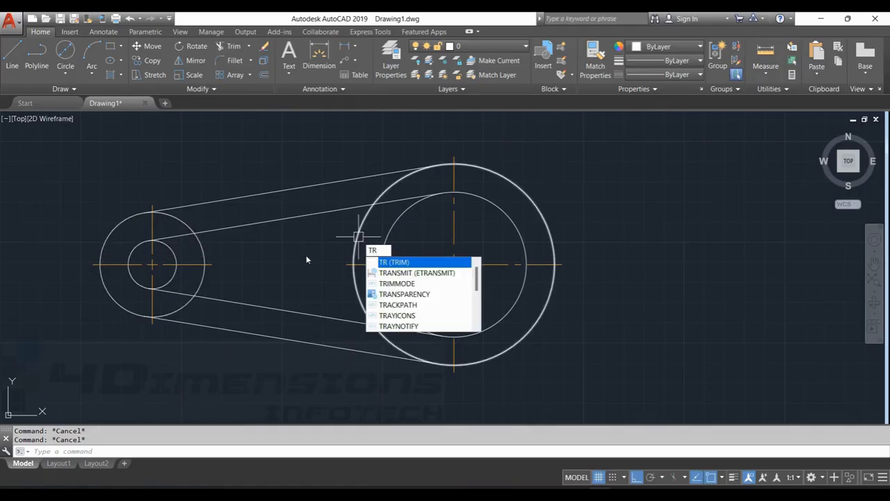
key("Return")
key("Return")
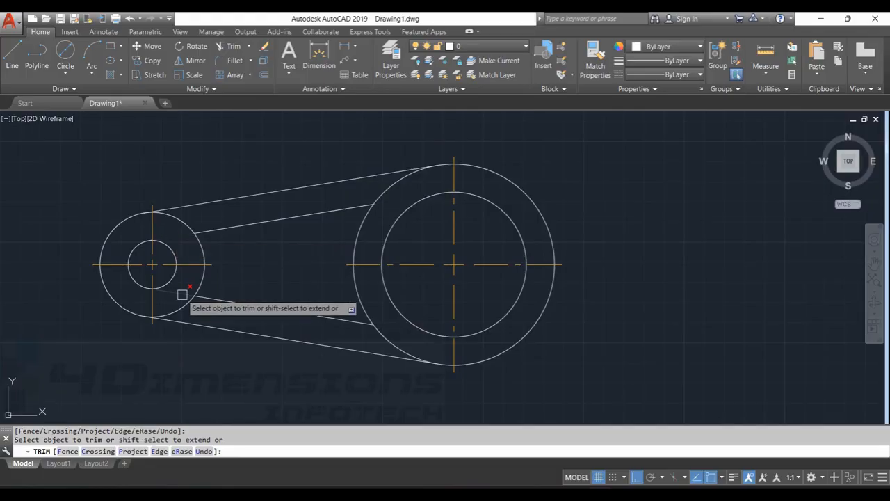
key("Escape")
key("Escape")
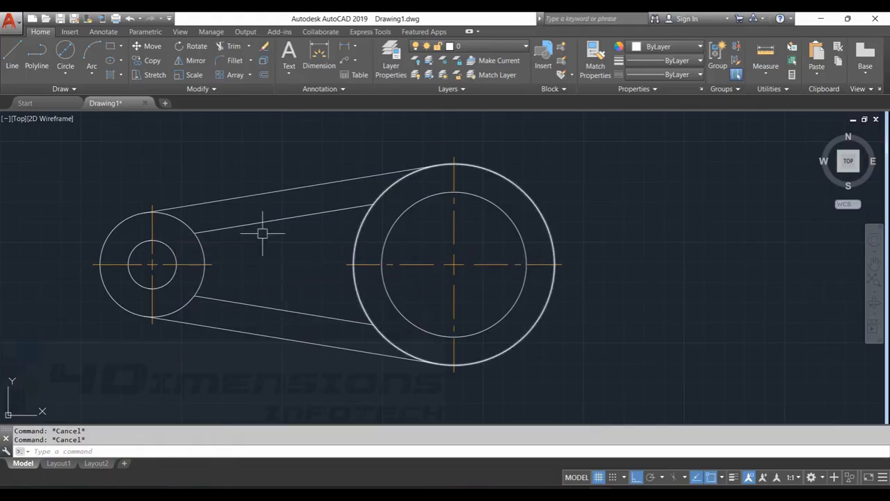
- Try to fillet the upper inner line to both outer circles with the 16 mm radius from the PDF reference, using the Multiple option
key("alt+Tab")
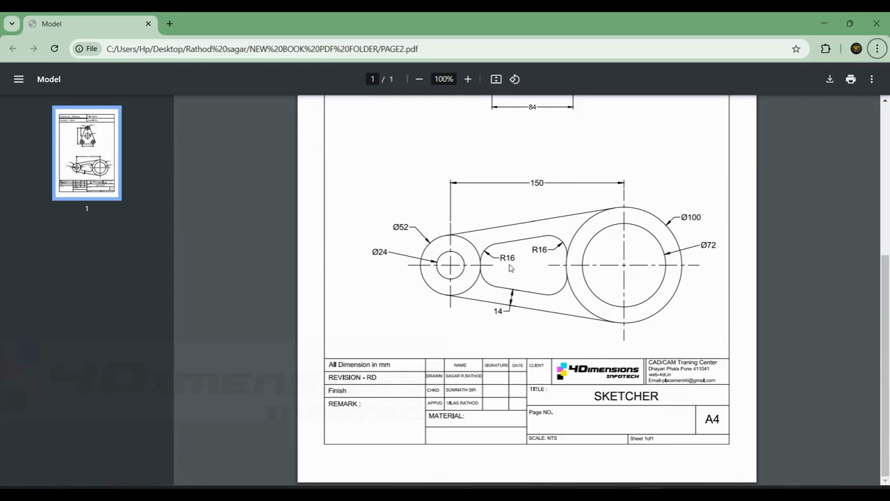
key("alt+Tab")
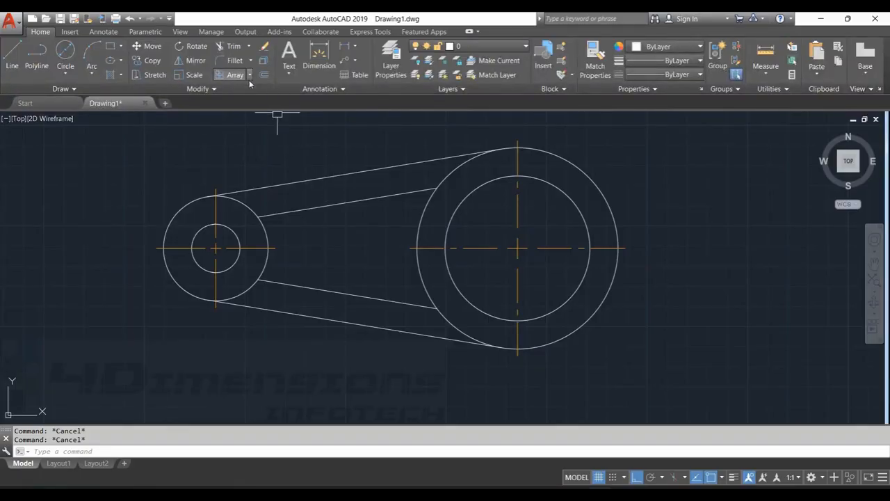
left_click(231, 61)
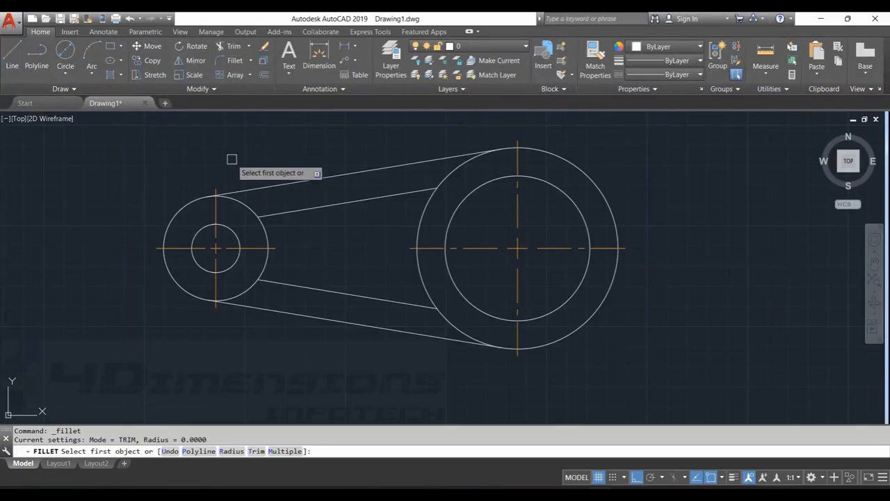
left_click(285, 452)
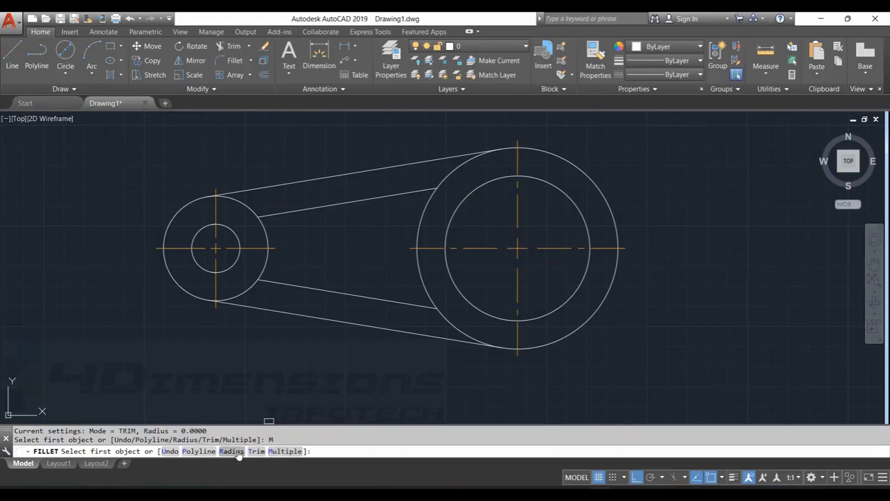
left_click(231, 450)
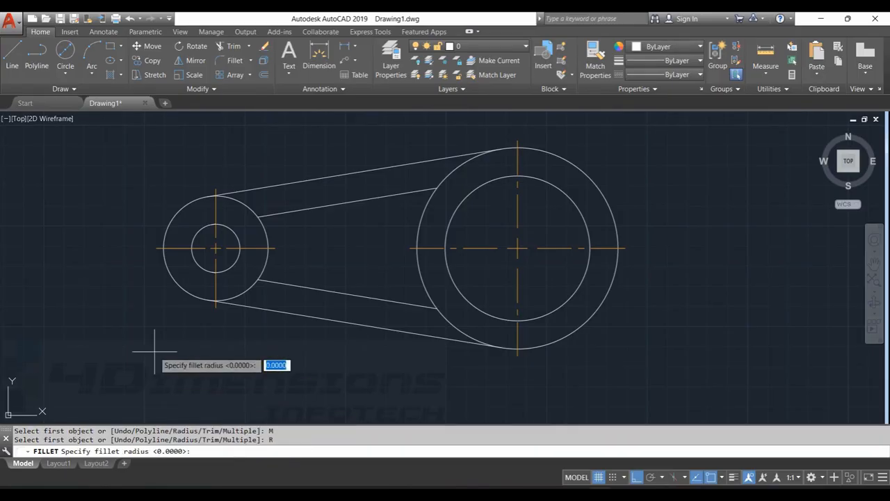
key("alt+Tab")
key("alt+Tab")
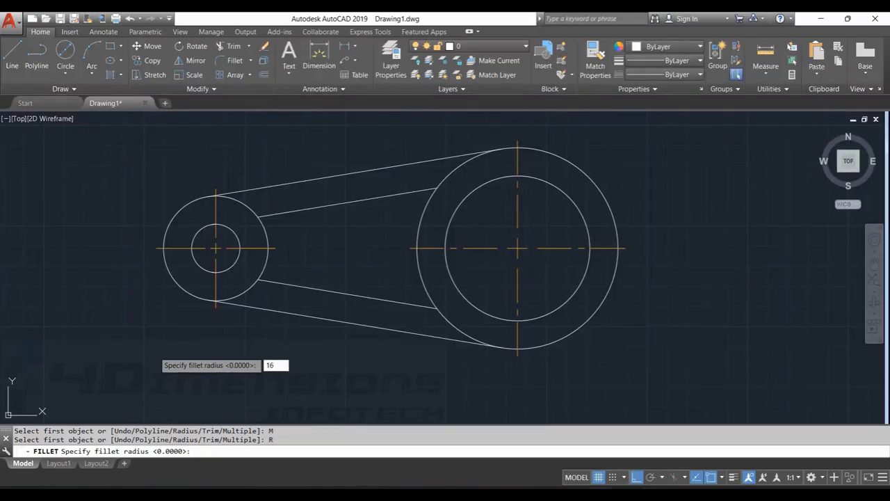
type("16")
key("Return")
scroll(282, 228, "up", 4)
left_click(271, 189)
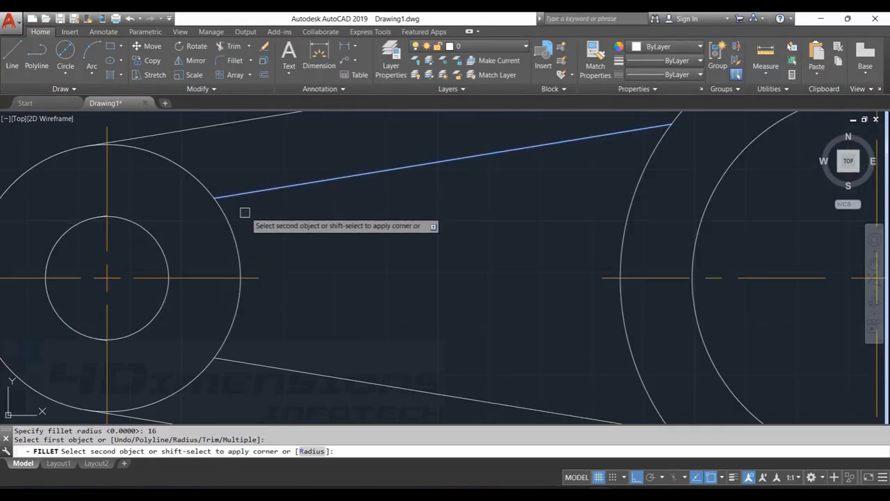
left_click(230, 226)
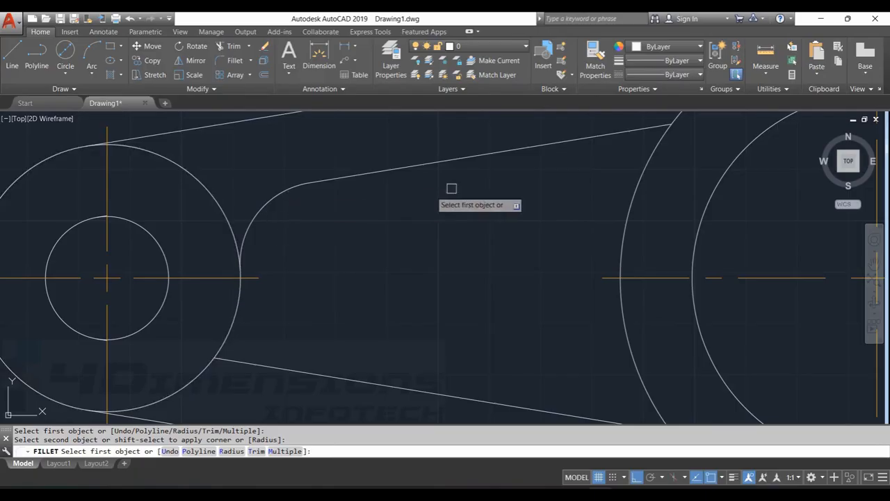
left_click(541, 150)
left_click(624, 217)
- Try to fillet the lower inner line to both outer circles with the same 16 mm radius
key("Return")
scroll(586, 274, "down", 3)
scroll(485, 272, "up", 3)
left_click(280, 330)
left_click(298, 377)
scroll(401, 320, "down", 3)
scroll(482, 305, "up", 3)
left_click(464, 284)
left_click(437, 315)
middle_click_drag(491, 267, 491, 266)
middle_click_drag(491, 266, 497, 290)
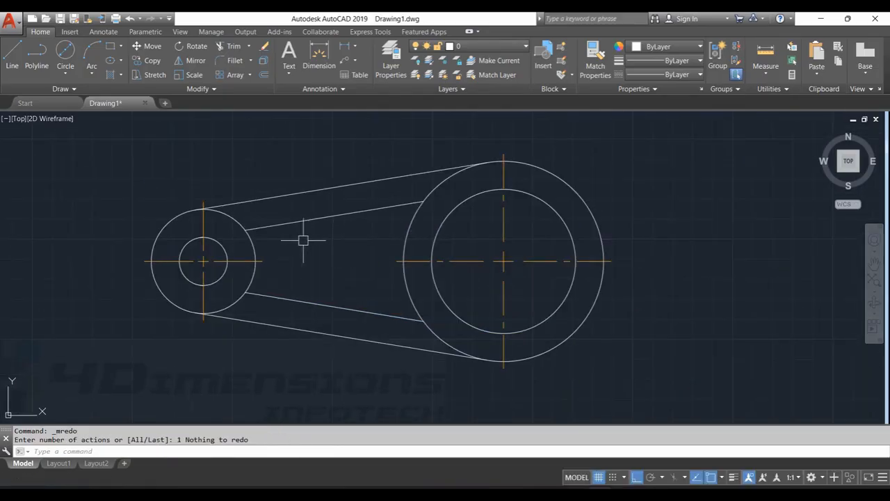
- Draw a 16 mm radius circle tangent to the upper inner line and the small end's outer circle
scroll(441, 239, "down", 2)
scroll(424, 255, "up", 4)
scroll(435, 245, "down", 4)
scroll(410, 236, "up", 2)
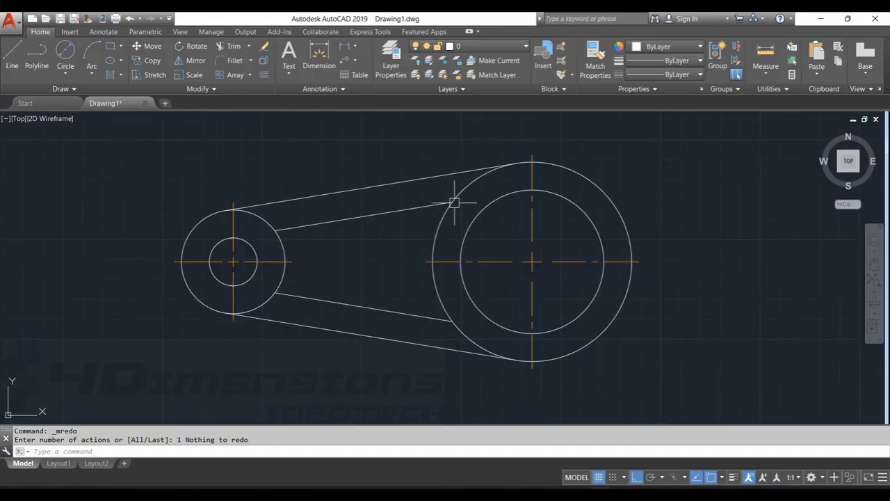
left_click(65, 73)
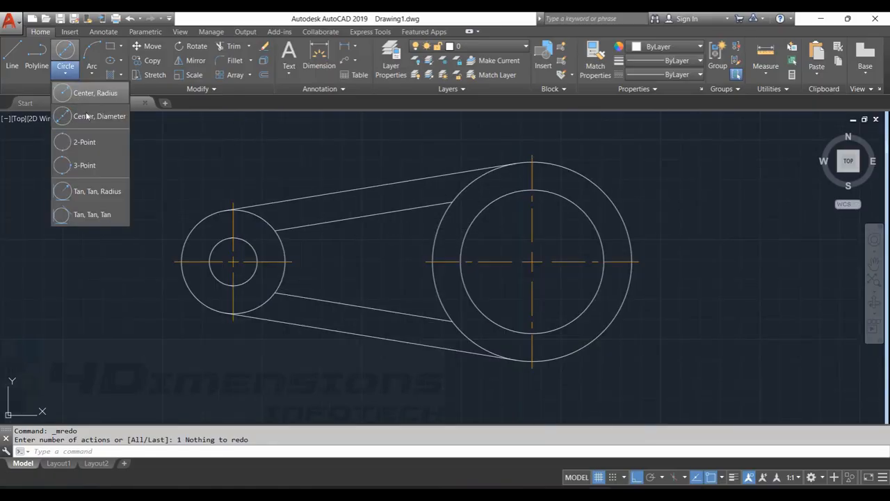
left_click(86, 192)
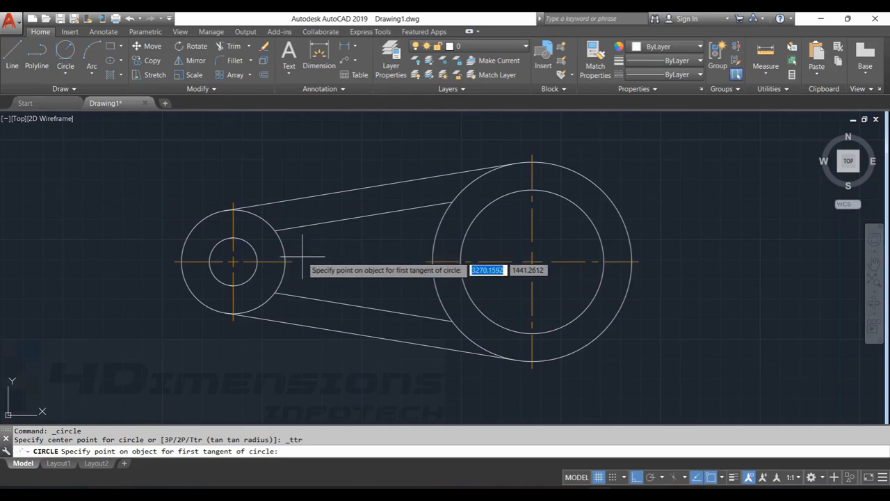
scroll(315, 254, "up", 3)
scroll(312, 253, "down", 3)
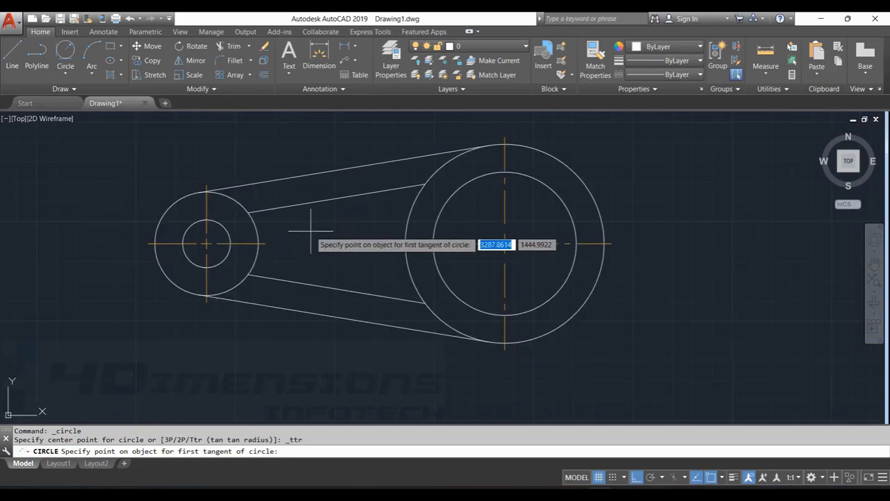
left_click(281, 208)
left_click(259, 228)
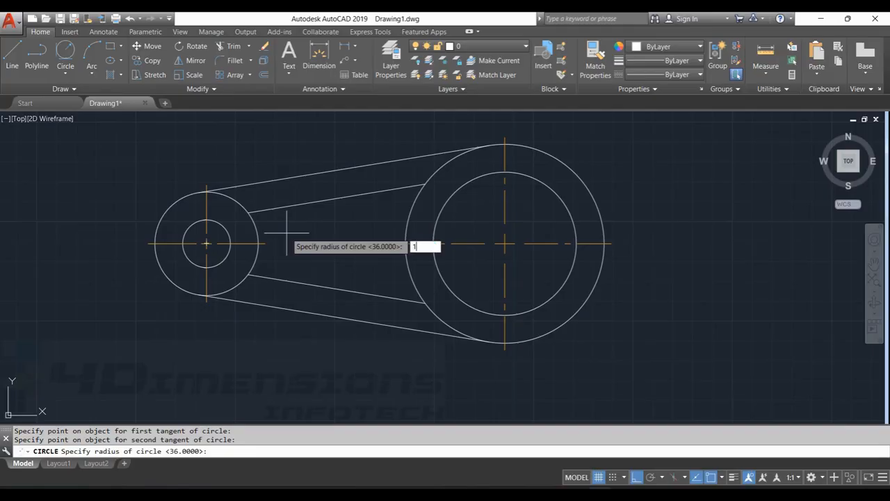
key("Return")
scroll(271, 243, "up", 4)
- Draw a 16 mm radius circle tangent to the lower inner line and the small end's outer circle
key("Return")
type("t")
key("Return")
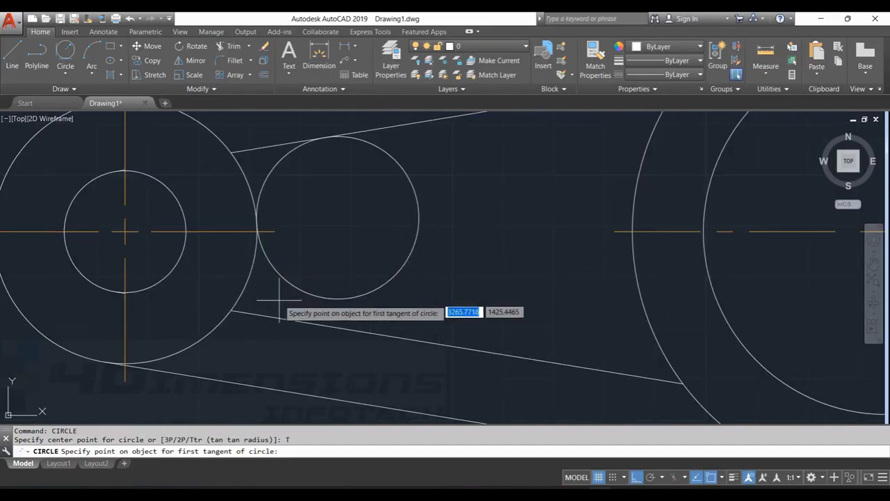
left_click(288, 321)
left_click(244, 284)
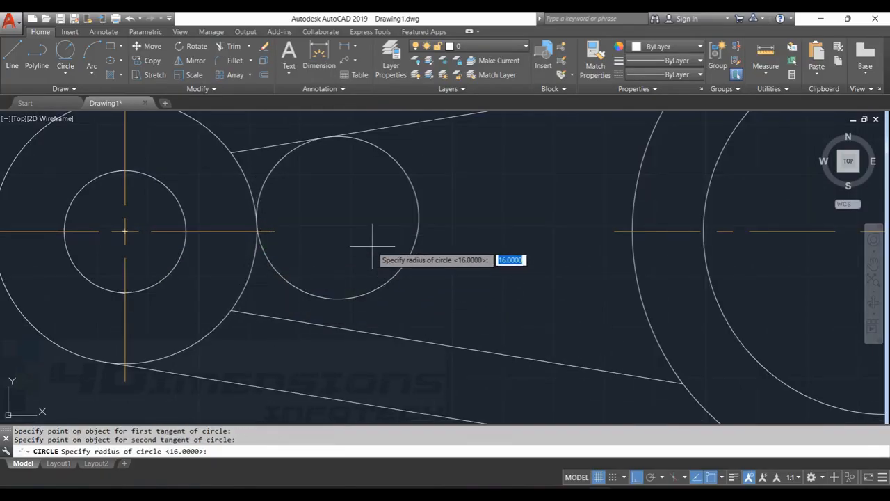
key("Return")
scroll(390, 247, "down", 3)
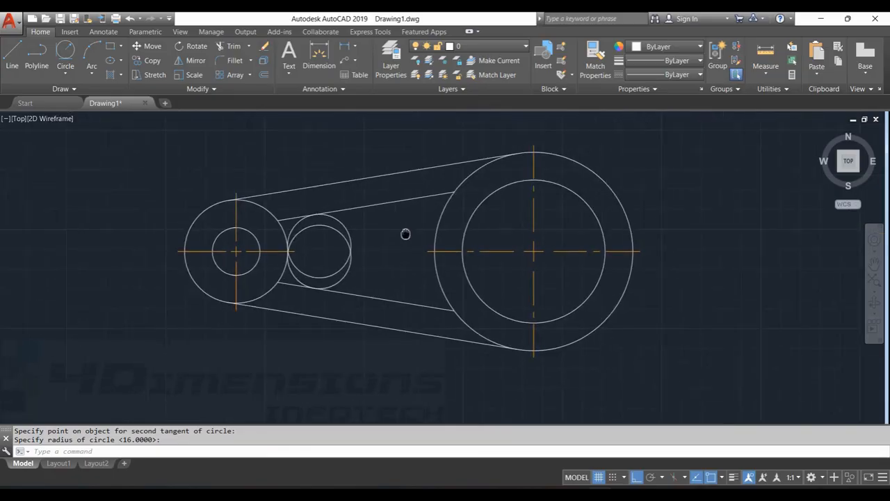
- Draw a 16 mm radius circle tangent to the upper inner line and the large end's outer circle
right_click(316, 151)
left_click(366, 161)
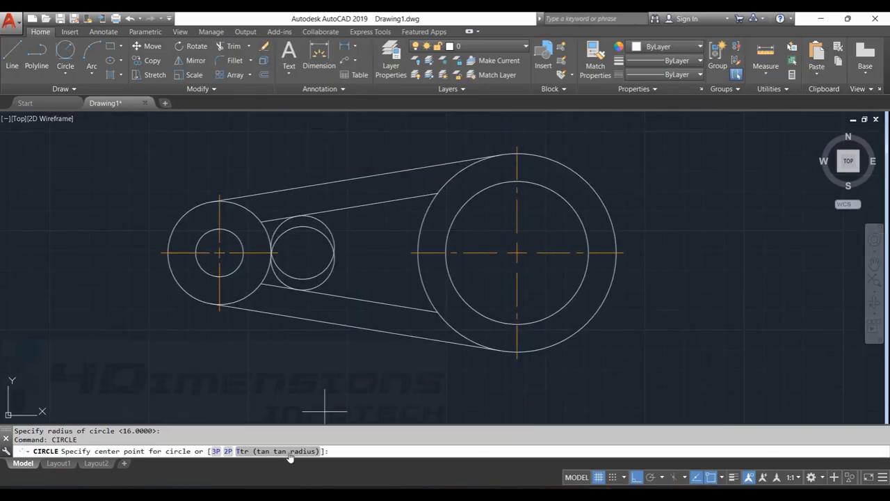
left_click(290, 457)
left_click(402, 199)
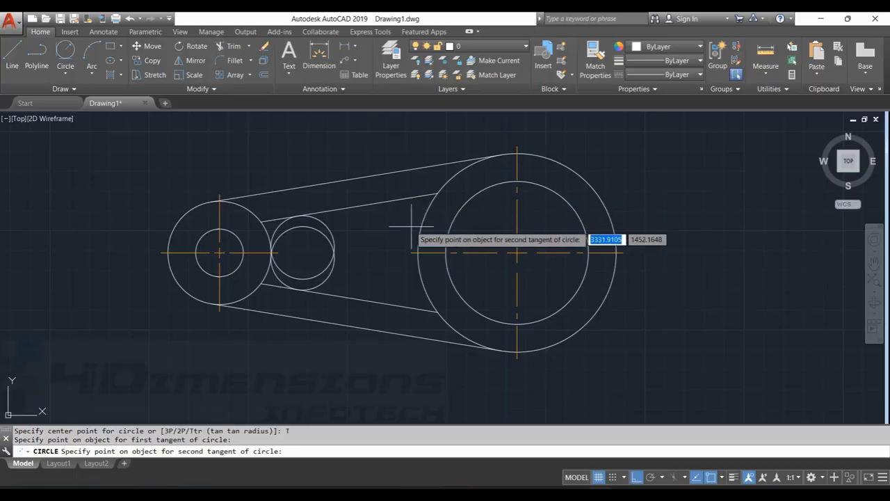
left_click(416, 235)
key("Return")
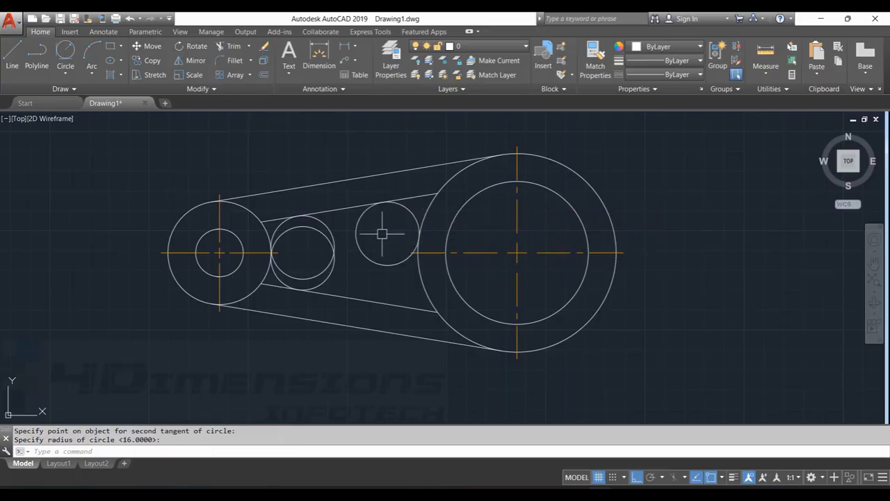
- Draw a 16 mm radius circle tangent to the lower inner line and the large end's outer circle
right_click(344, 129)
left_click(375, 135)
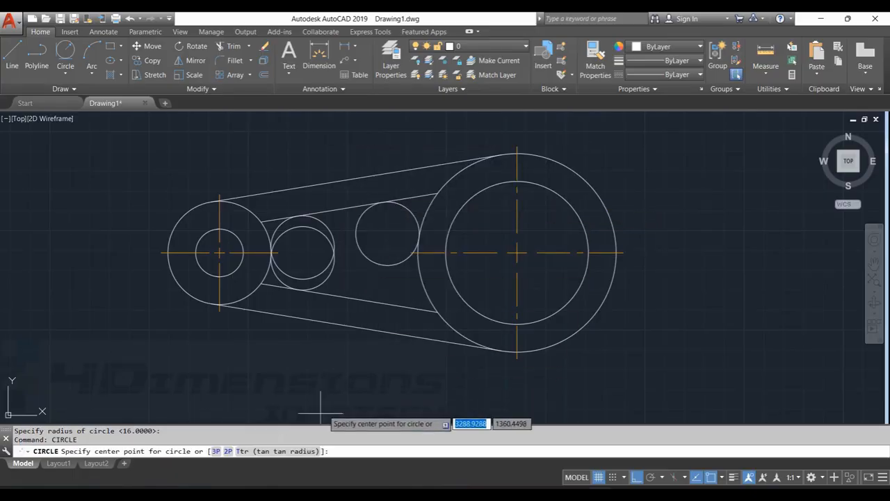
left_click(294, 453)
left_click(420, 286)
left_click(407, 305)
key("Return")
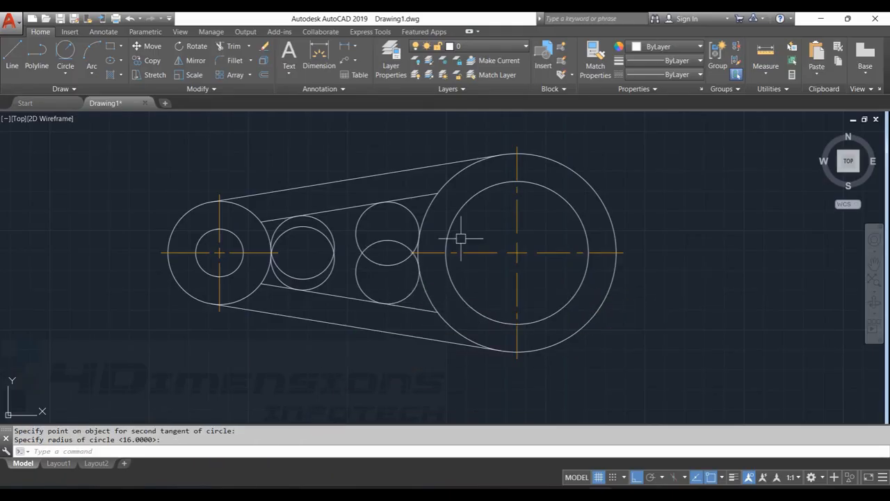
- Trim the inner lines and the four 16 mm radius circles down to the rounded cutout outline between the two ends
scroll(348, 243, "up", 4)
type("tr")
key("Return")
key("Return")
left_click(297, 198)
left_click(309, 313)
left_click(375, 321)
left_click(417, 298)
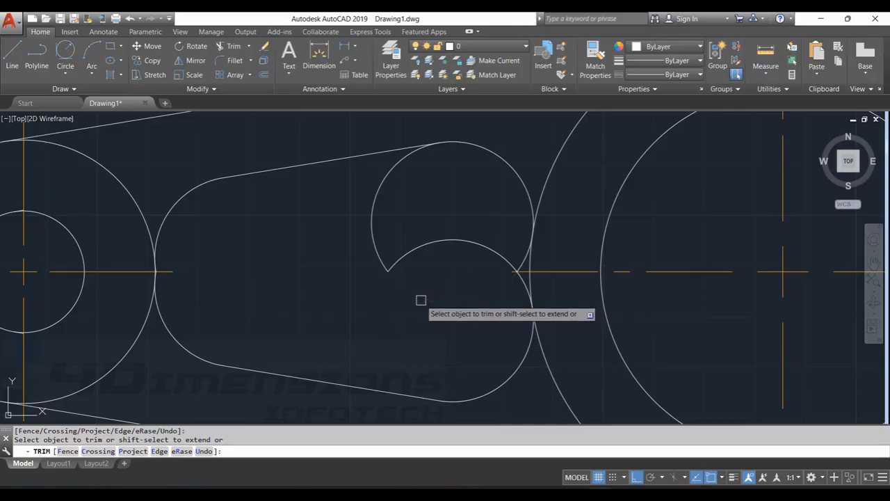
left_click(418, 249)
left_click(376, 245)
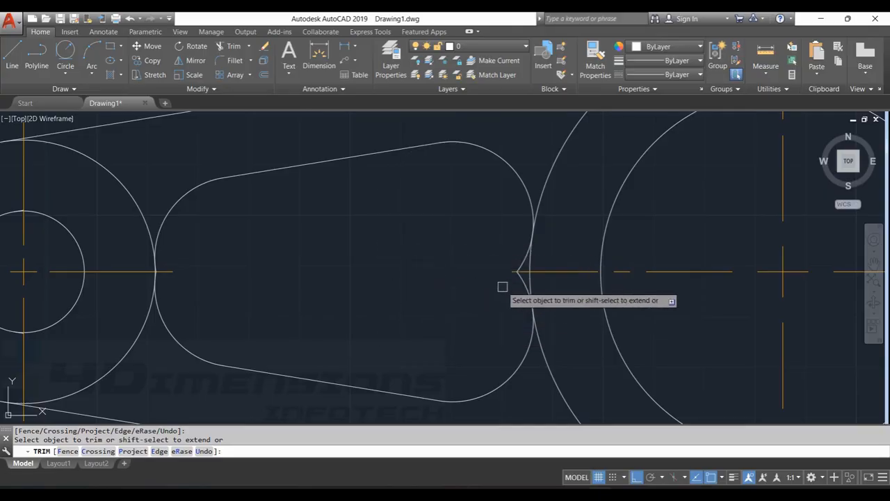
- Trim the two leftover arc pieces where the cutout meets the large end's outer circle
left_click(520, 284)
left_click(518, 264)
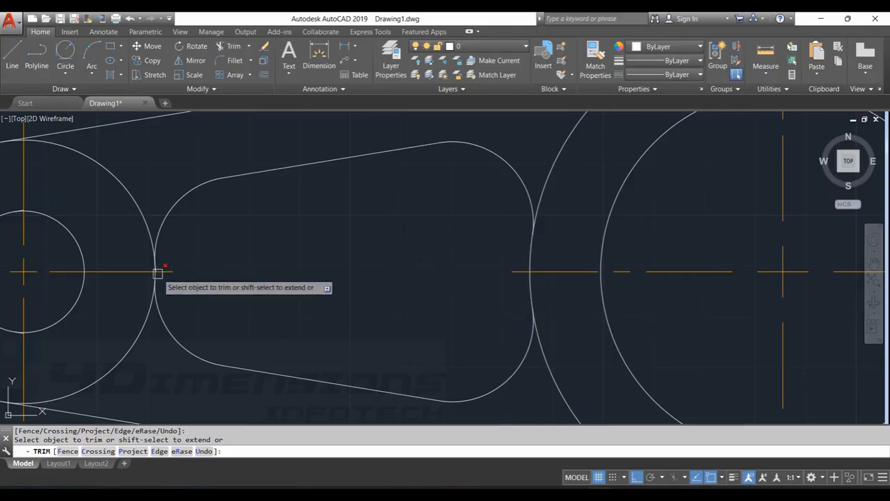
scroll(158, 270, "up", 6)
scroll(130, 280, "down", 6)
middle_click_drag(455, 279, 390, 285)
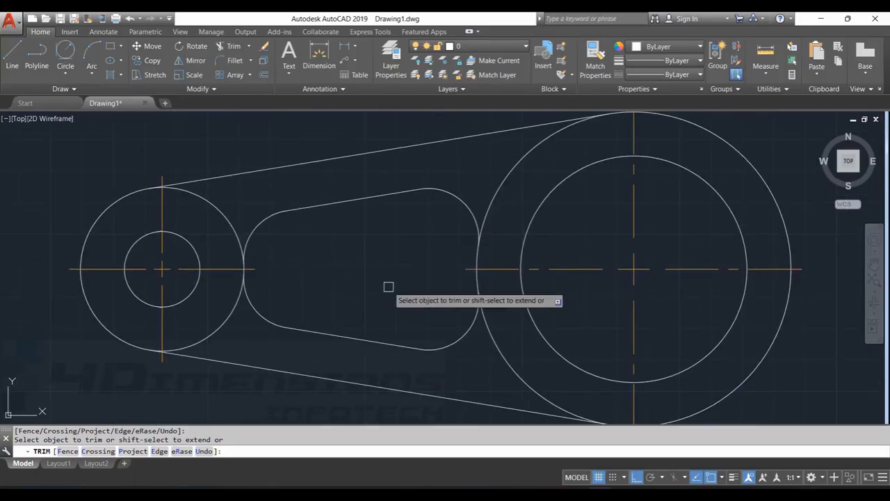
key("Escape")
key("Escape")
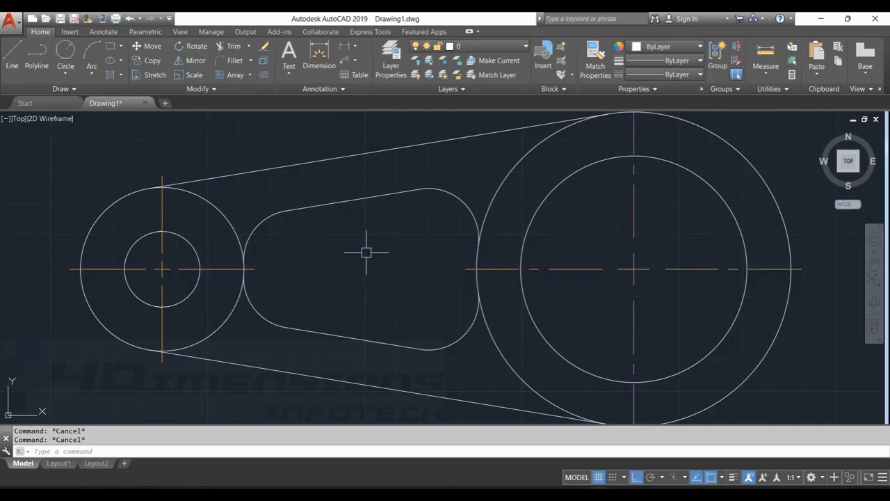
middle_click_drag(366, 253, 347, 244)
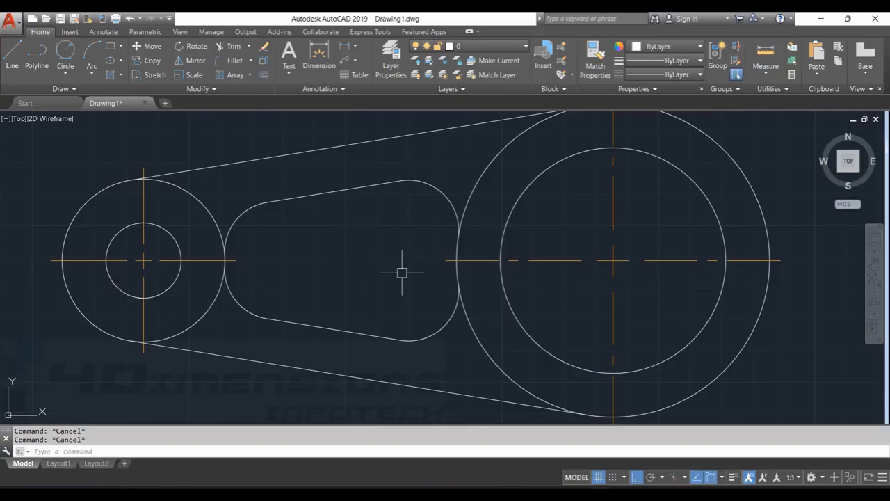
scroll(513, 219, "down", 6)
scroll(477, 209, "up", 5)
scroll(528, 184, "down", 3)
middle_click_drag(561, 205, 517, 218)
scroll(461, 238, "up", 2)
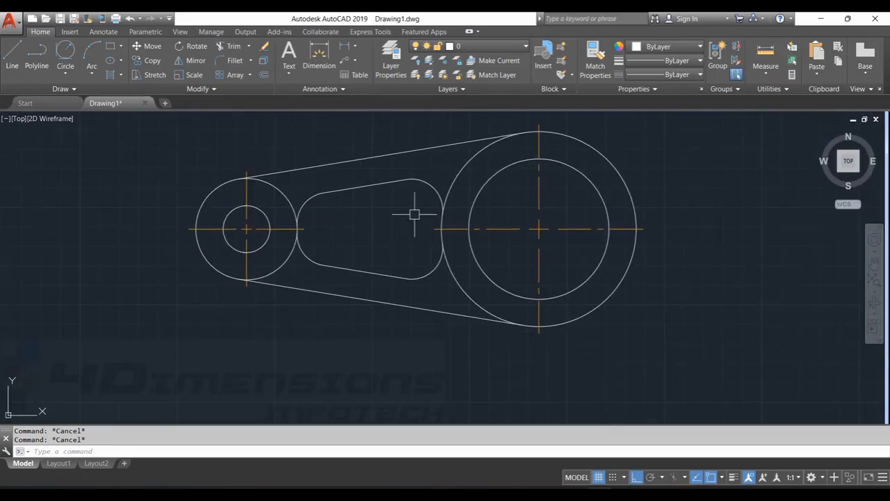
- Check the PDF reference and add a horizontal linear dimension above the plate between the small and large ends' vertical centerlines
key("alt+Tab")
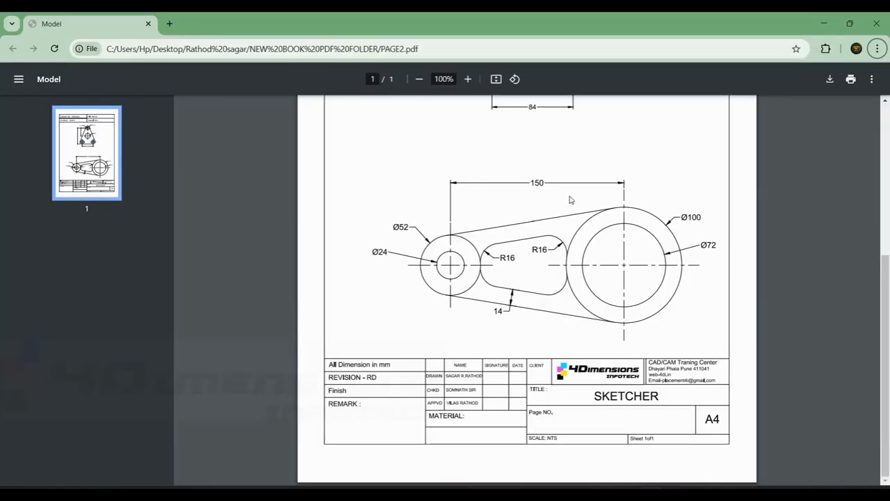
key("alt+Tab")
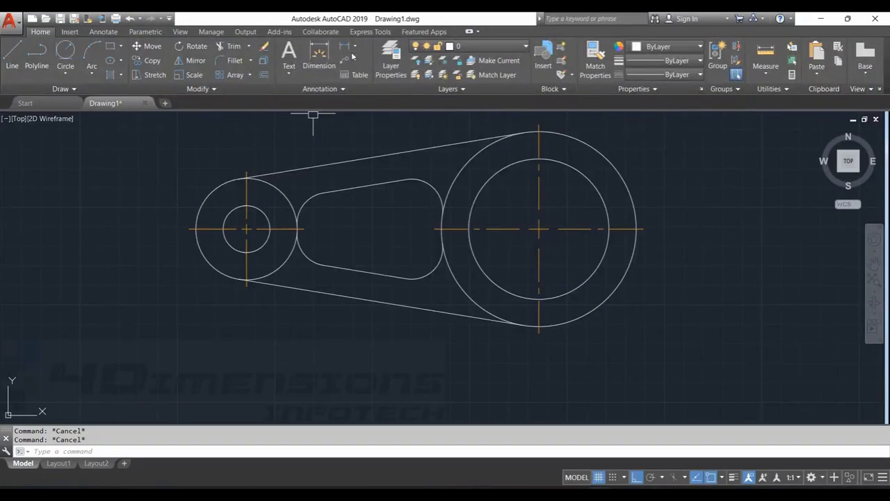
left_click(356, 47)
left_click(363, 66)
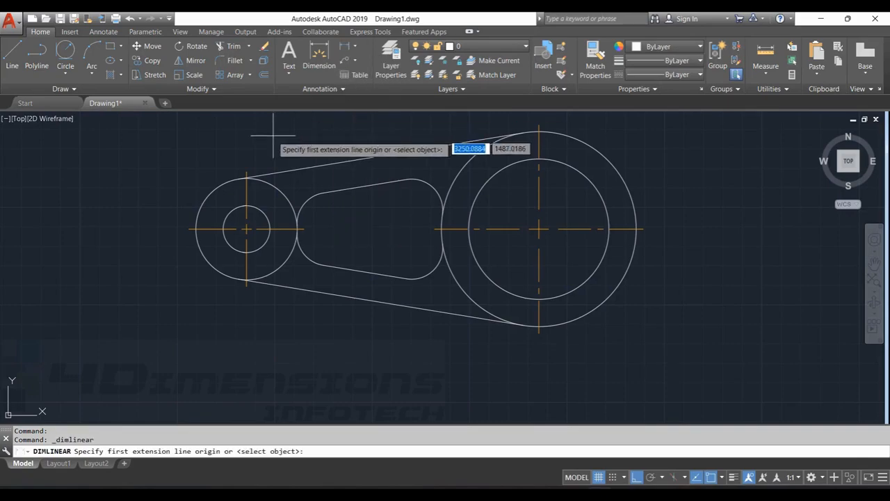
left_click(246, 171)
left_click(520, 134)
mouse_move(521, 135)
middle_mouse_down()
mouse_move(521, 224)
mouse_move(512, 197)
middle_mouse_up()
left_click(439, 175)
key("Escape")
key("Escape")
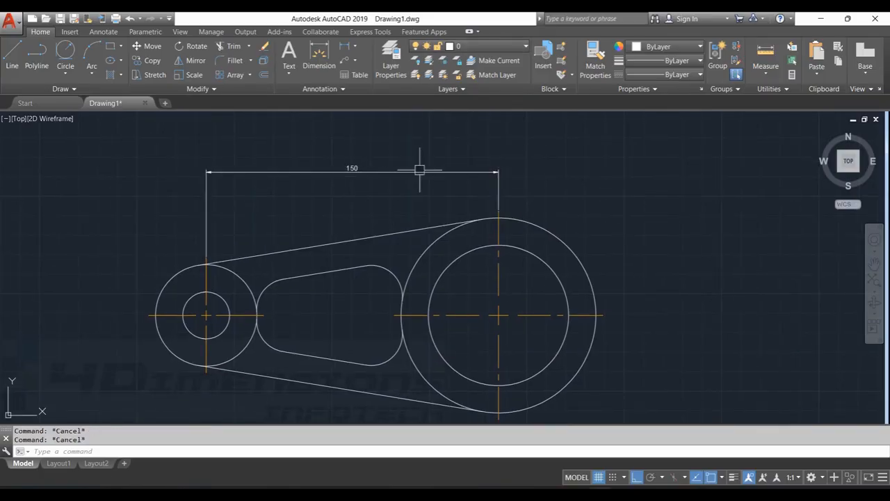
- Create a layer named dim with green color and the Continuous linetype
left_click(391, 62)
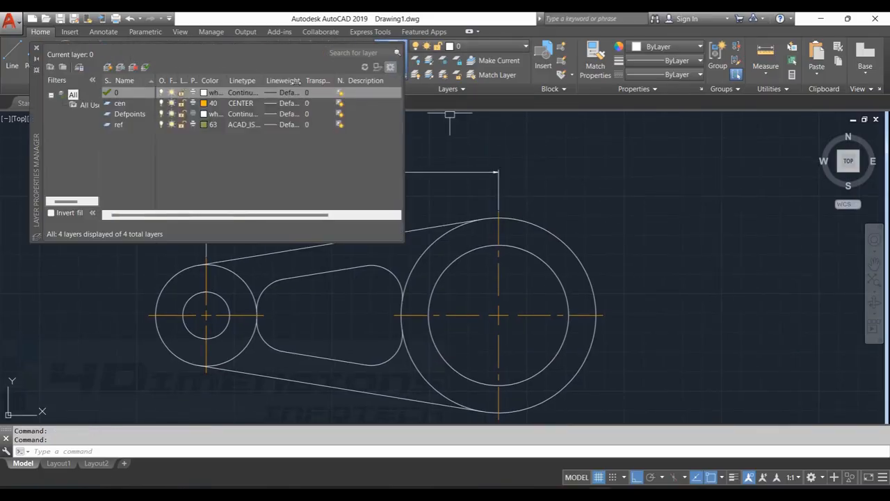
left_click(108, 67)
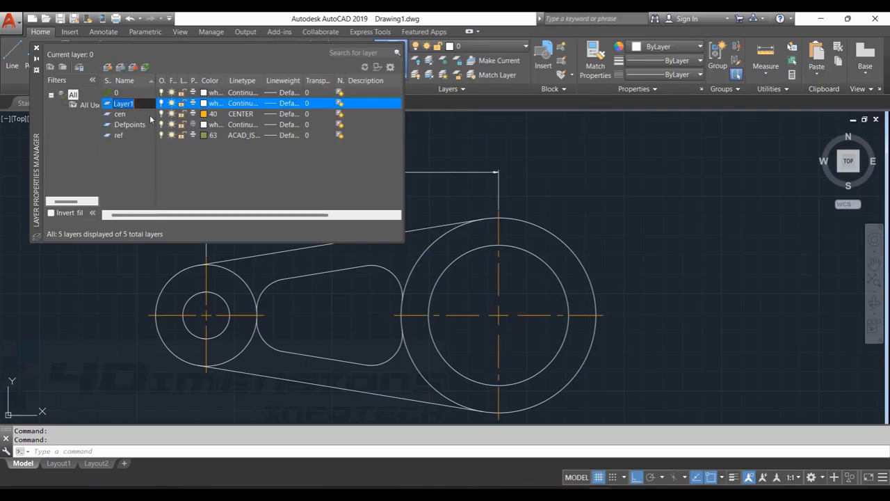
type("dim")
left_click(205, 103)
left_click(369, 278)
left_click(429, 343)
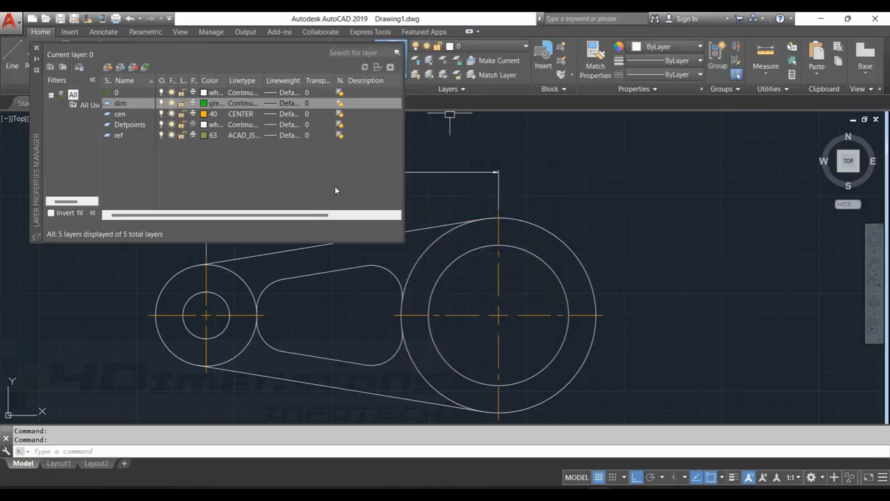
left_click(252, 104)
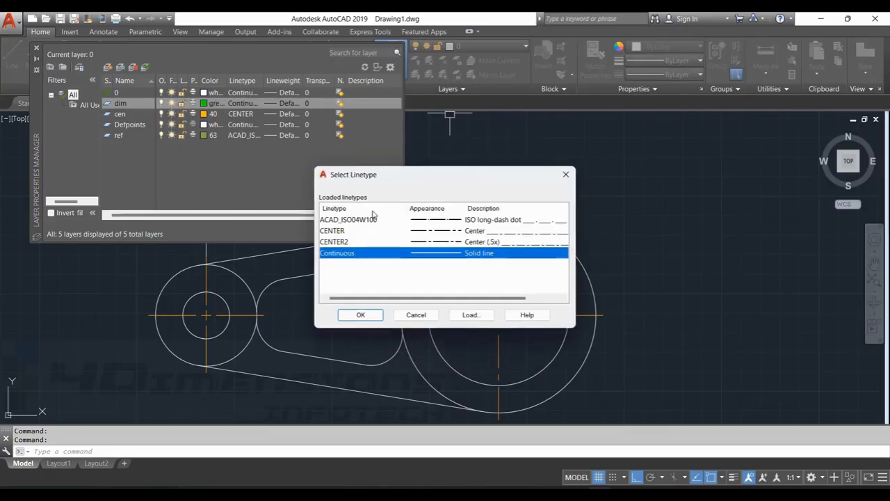
left_click(360, 314)
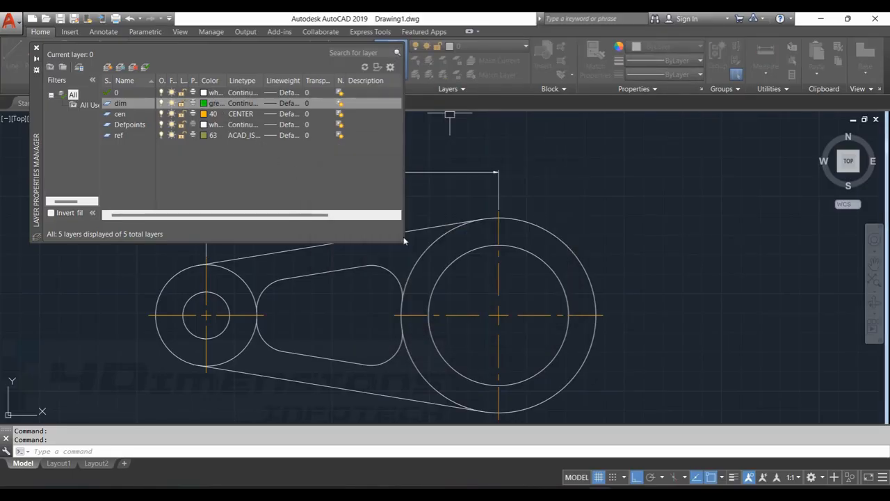
left_click(36, 48)
- Move the center-distance dimension to the dim layer and make dim the current layer
left_click(349, 169)
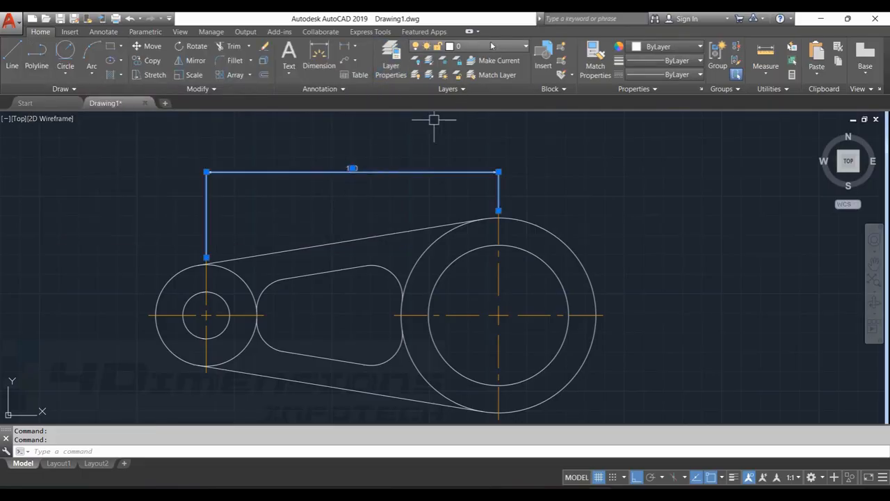
left_click(490, 46)
left_click(464, 82)
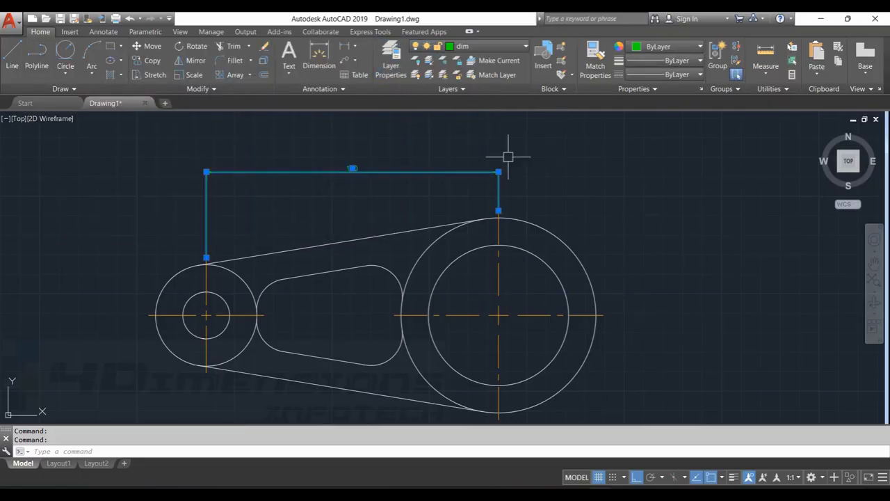
key("Escape")
key("Escape")
left_click(504, 47)
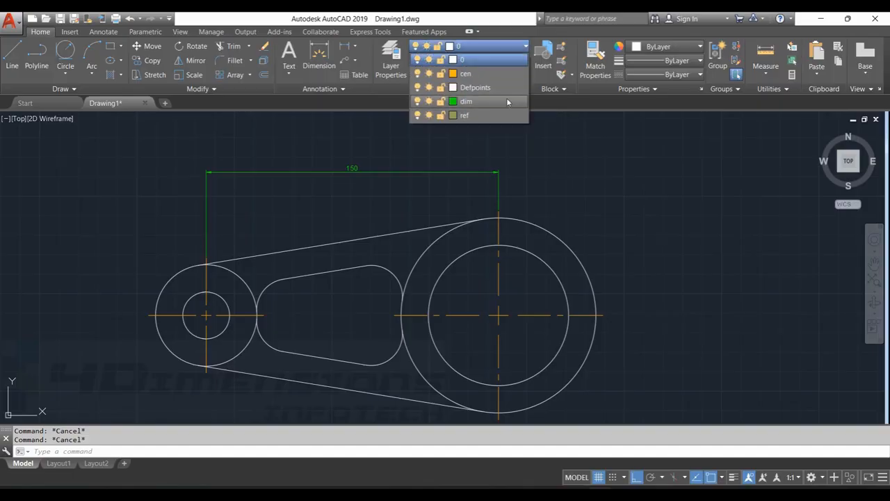
left_click(481, 101)
- Modify the ISO-25 dimension style to use Cyan as the text color
scroll(378, 159, "up", 2)
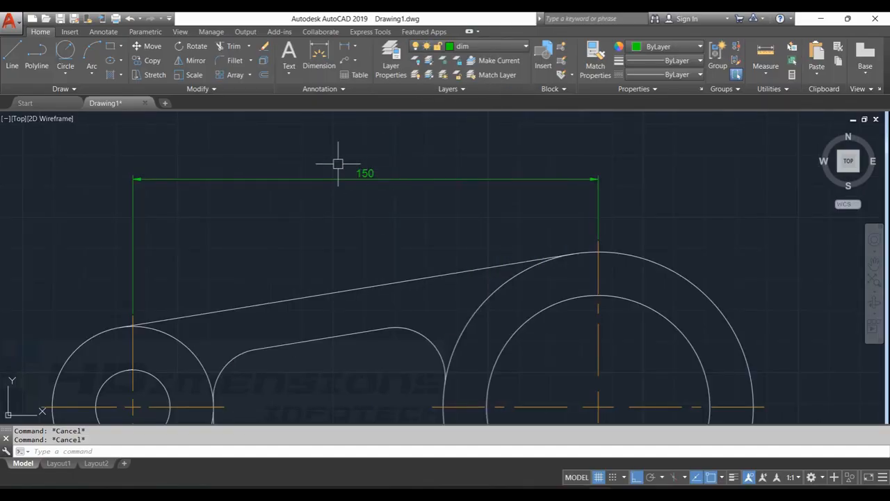
type("d")
key("Return")
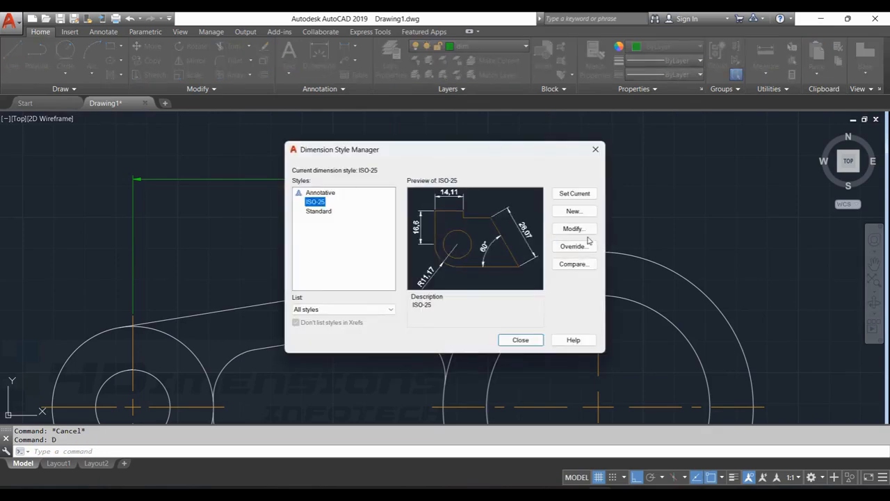
left_click(582, 230)
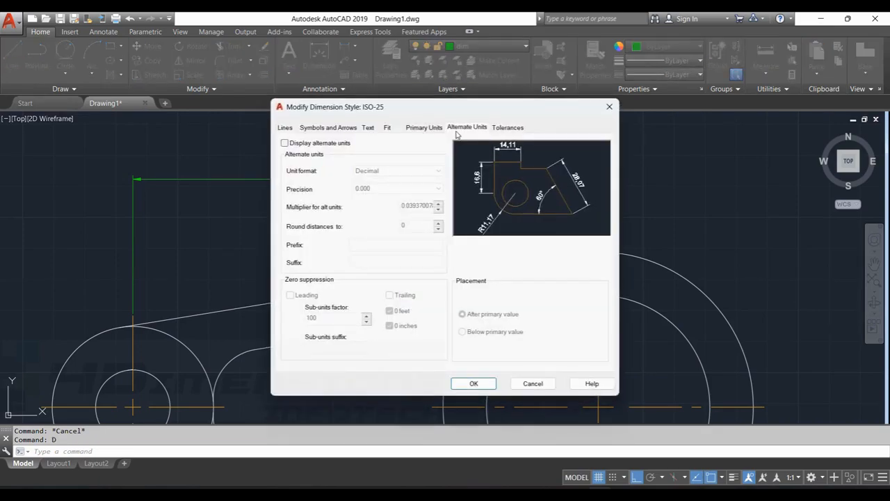
left_click(367, 127)
left_click(389, 174)
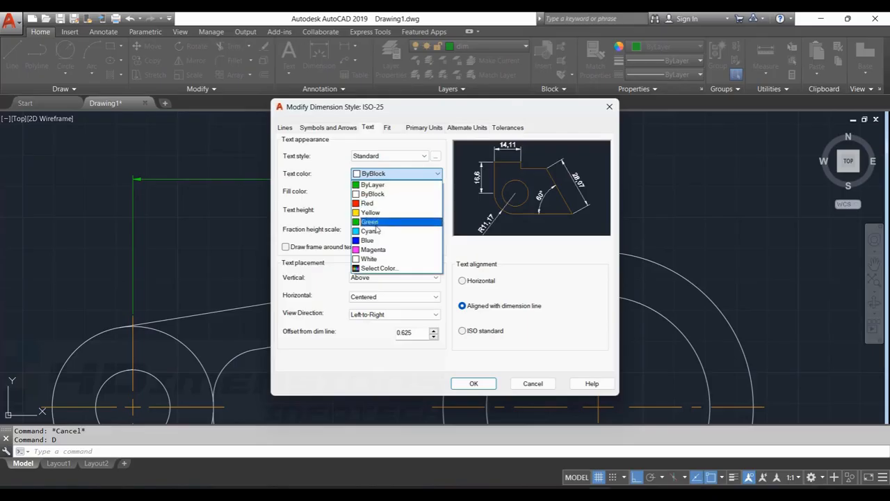
left_click(369, 230)
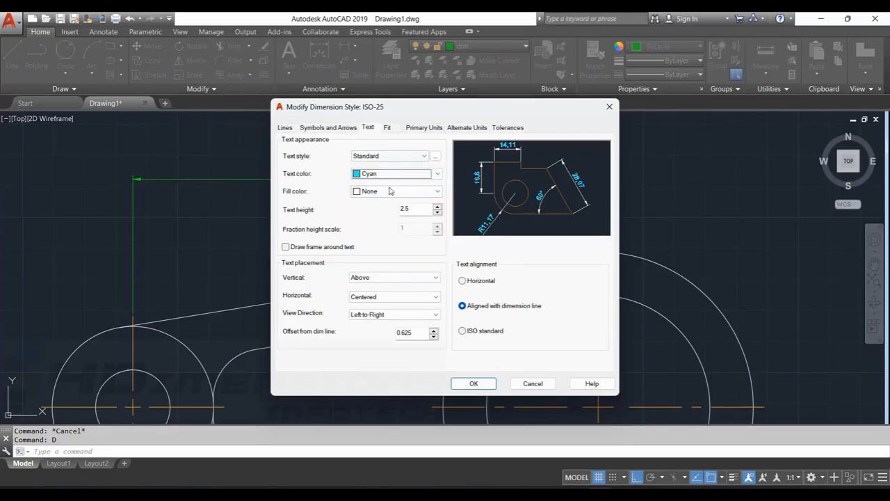
- Set the overall scale for dimension features in the ISO-25 style to 2 and apply the style changes
left_click(346, 128)
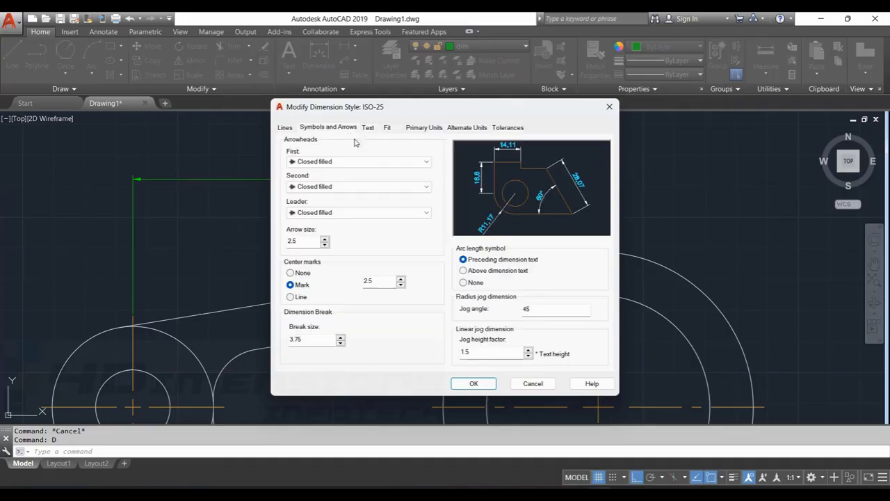
left_click(304, 241)
left_click(368, 128)
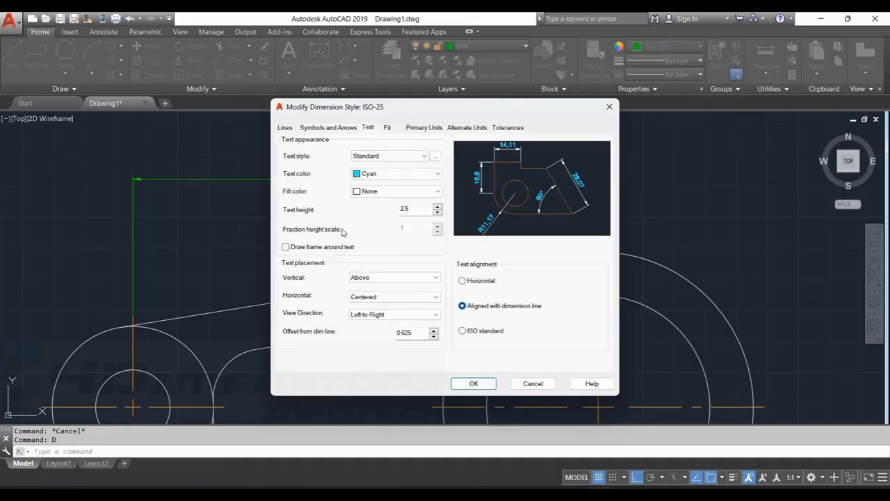
left_click(389, 129)
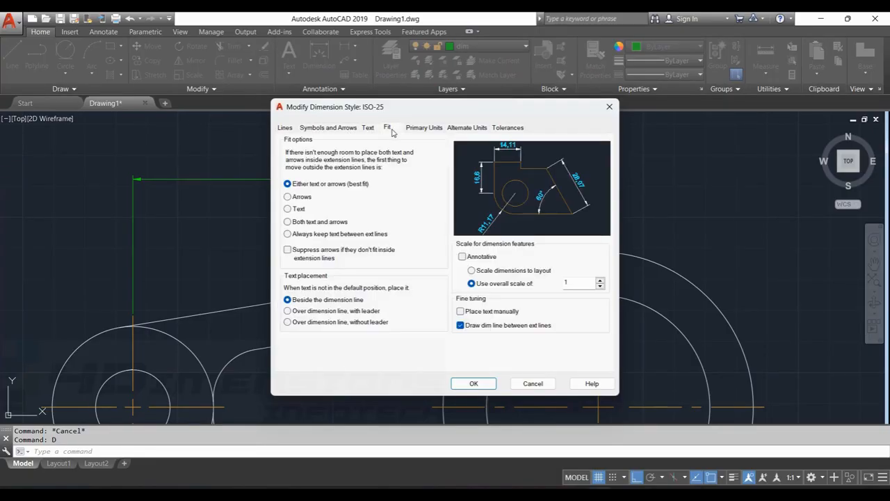
double_click(581, 287)
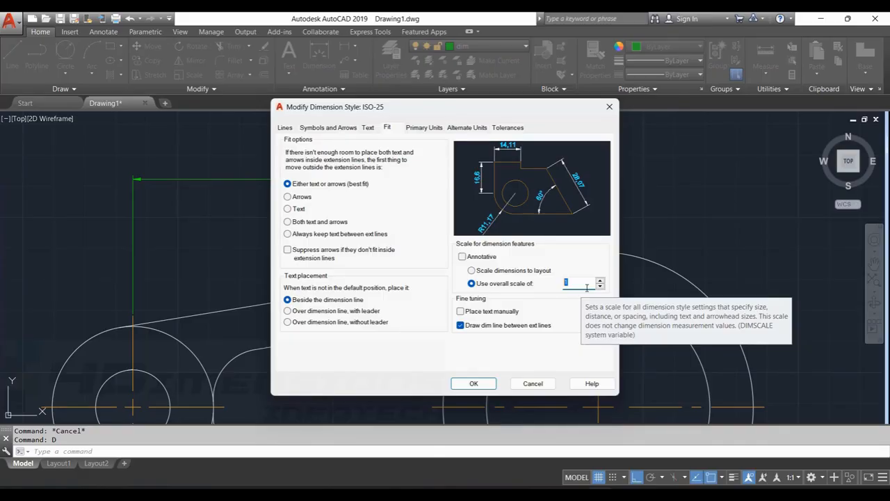
type("2")
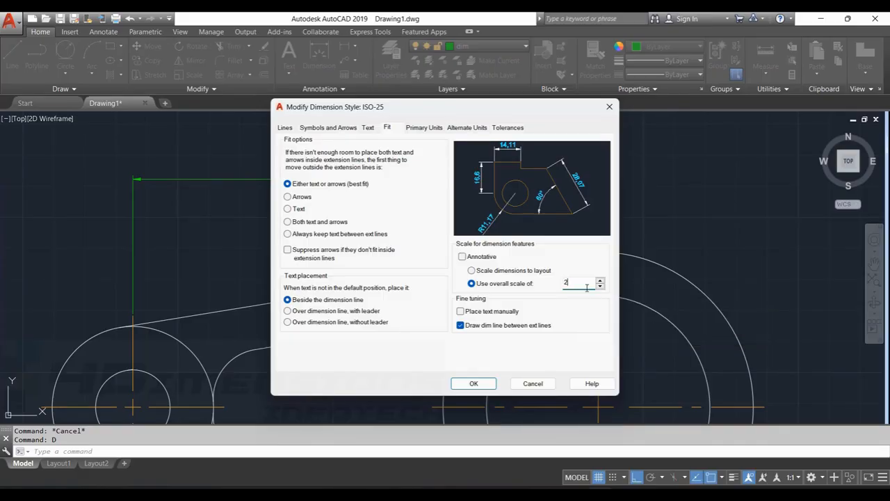
left_click(473, 383)
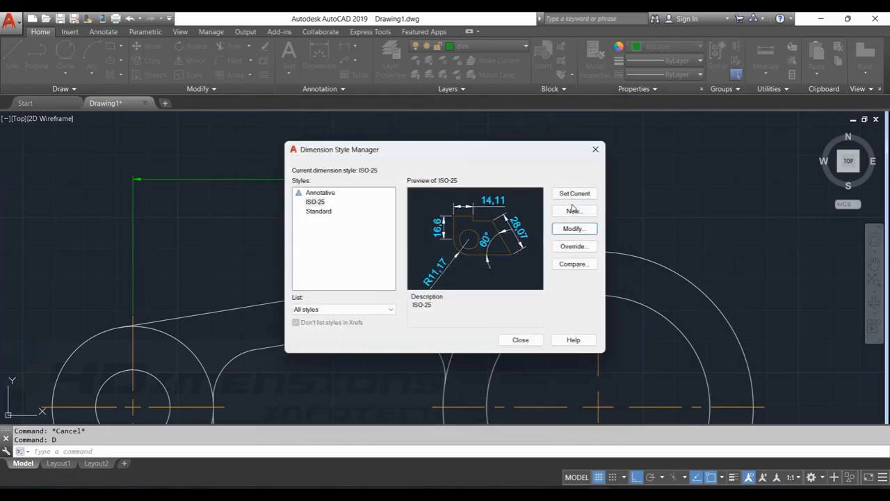
left_click(529, 340)
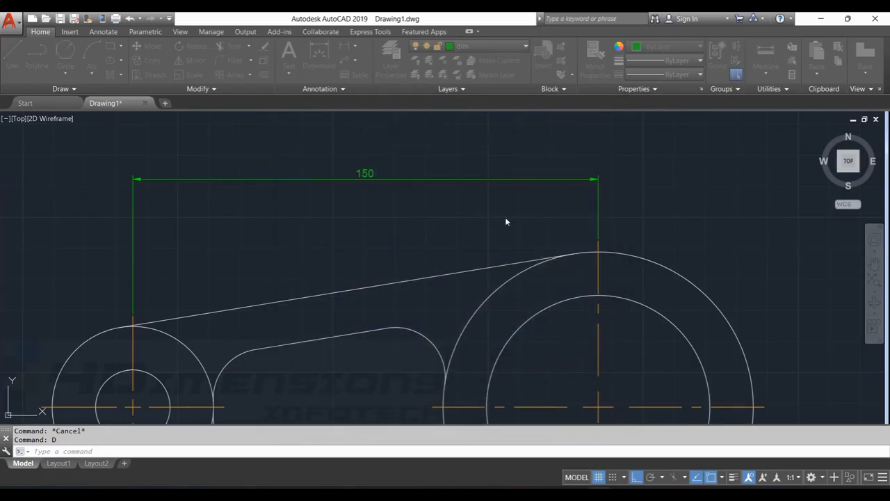
scroll(505, 218, "down", 2)
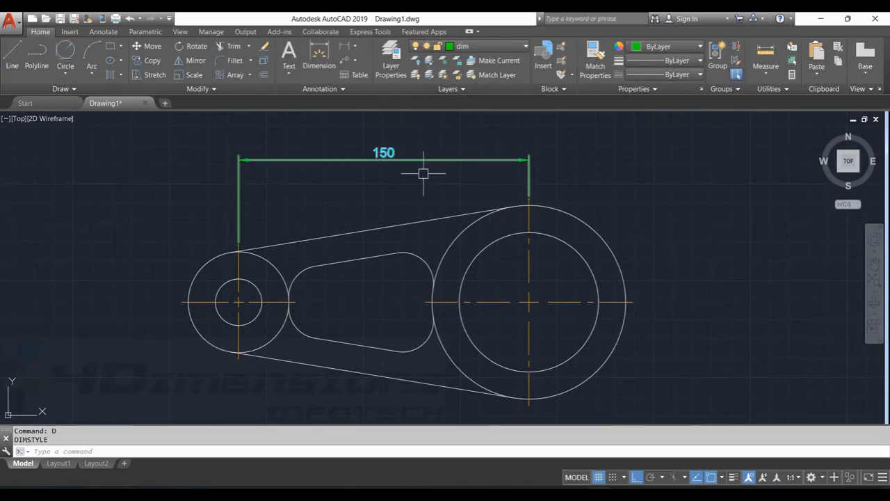
- Add an aligned dimension for the gap between the cutout's lower edge and the plate's lower tangent line, as in the PDF reference
key("alt+Tab")
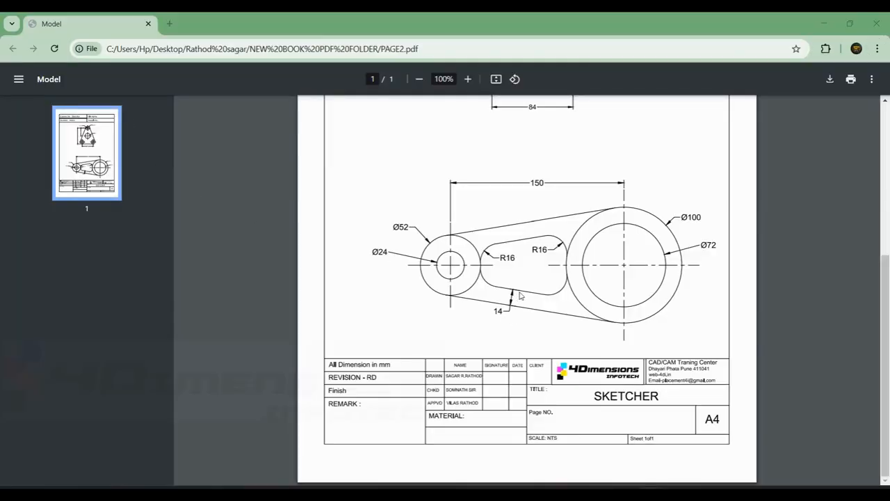
key("alt+Tab")
scroll(349, 370, "up", 4)
right_click(388, 225)
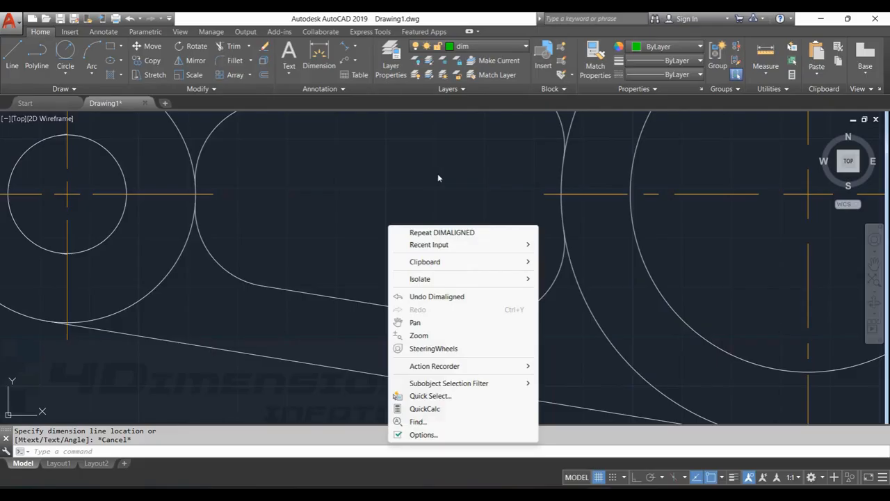
mouse_move(481, 244)
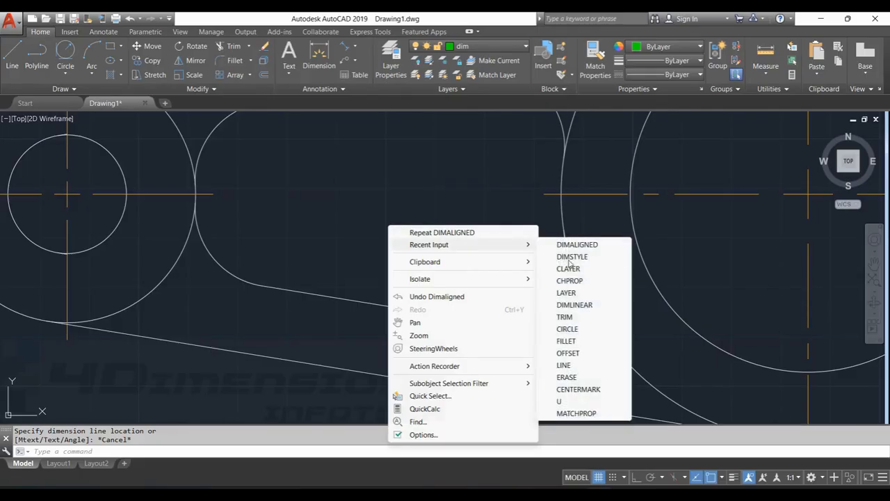
left_click(580, 246)
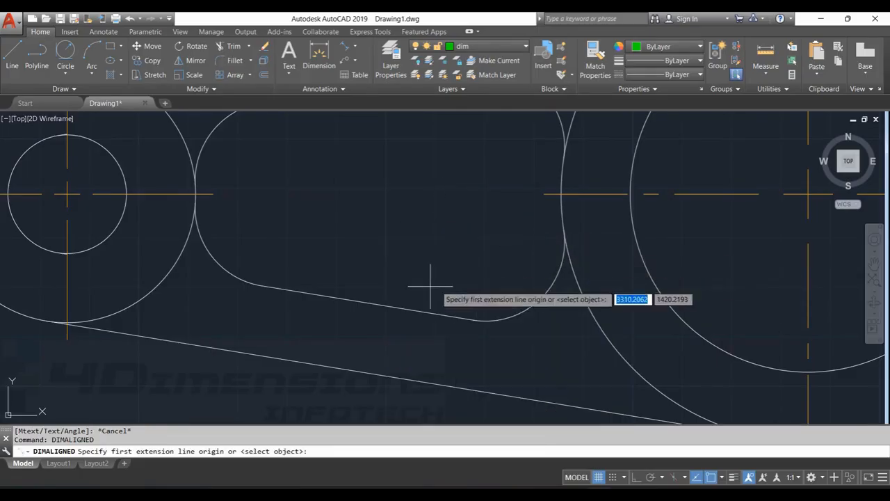
left_click(367, 303)
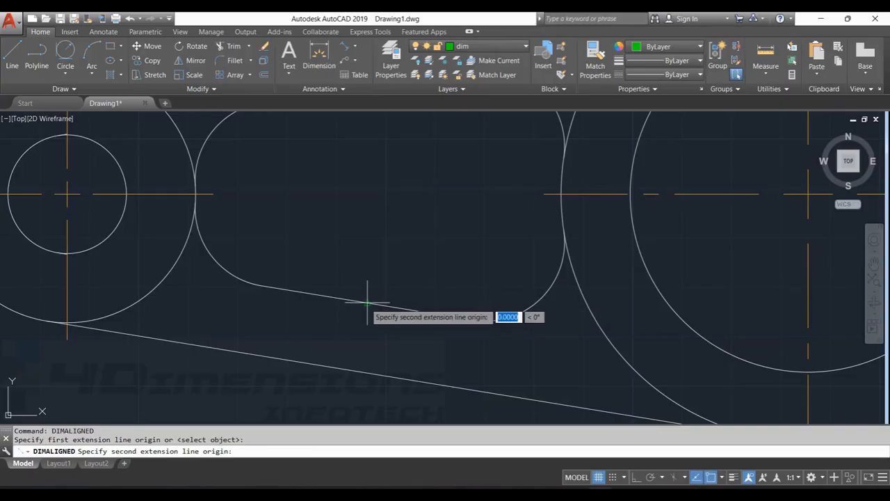
left_click(356, 371)
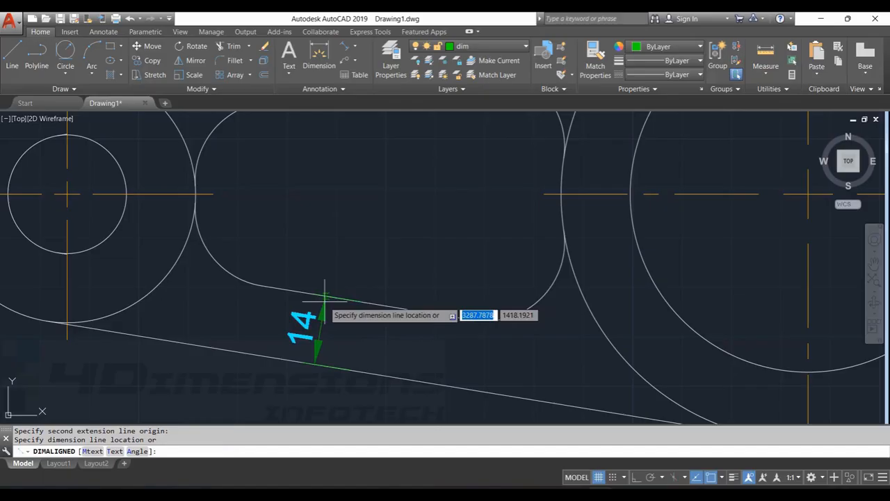
left_click(299, 389)
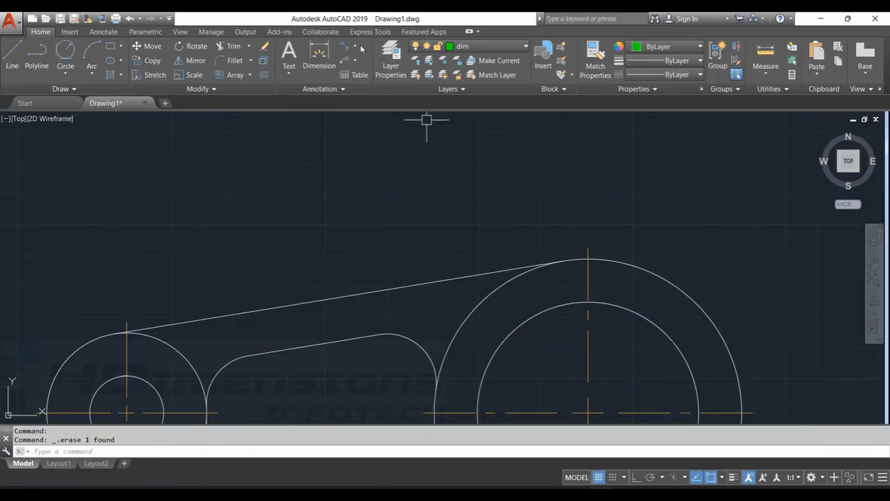
- Add a horizontal linear dimension between the centers of the small and large circles, placing its dimension line above the plate
left_click(356, 46)
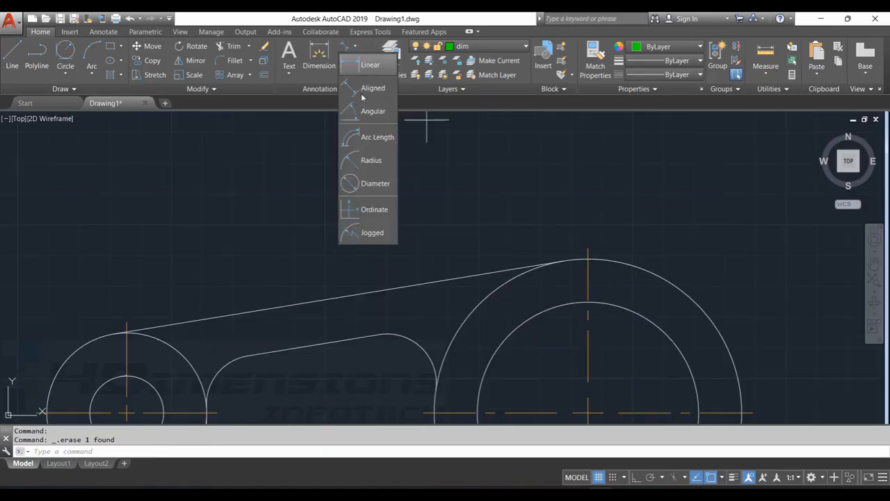
left_click(369, 64)
middle_click_drag(126, 396, 146, 316)
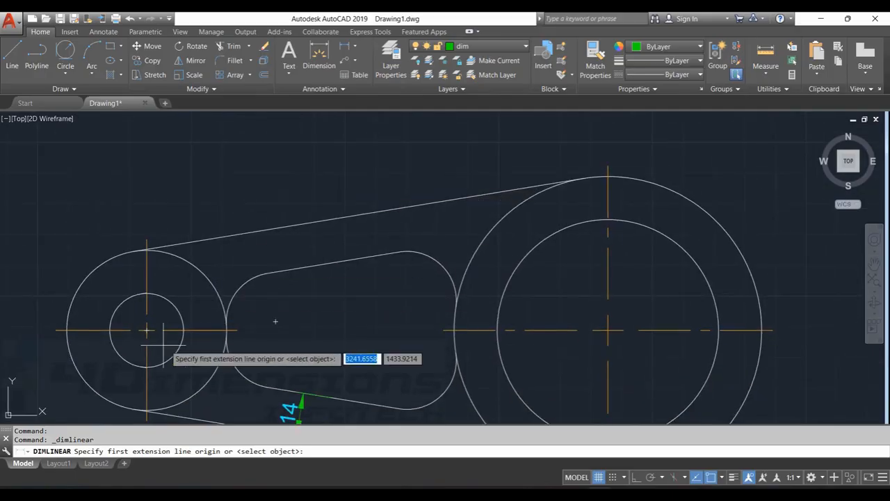
left_click(146, 330)
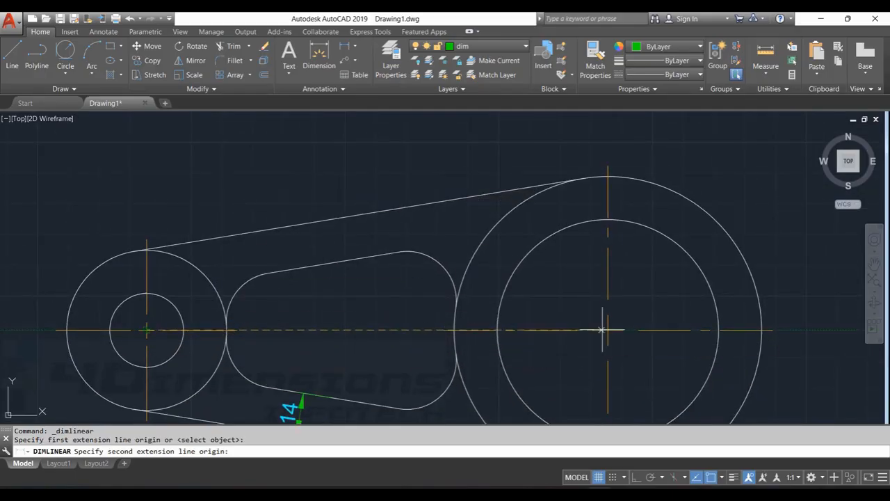
left_click(608, 330)
middle_click_drag(552, 189, 560, 282)
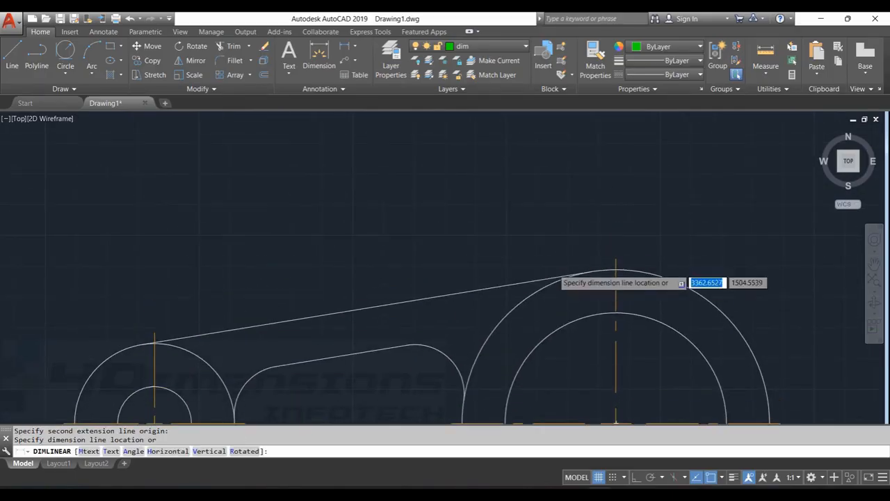
left_click(553, 199)
key("Escape")
key("Escape")
scroll(615, 229, "down", 2)
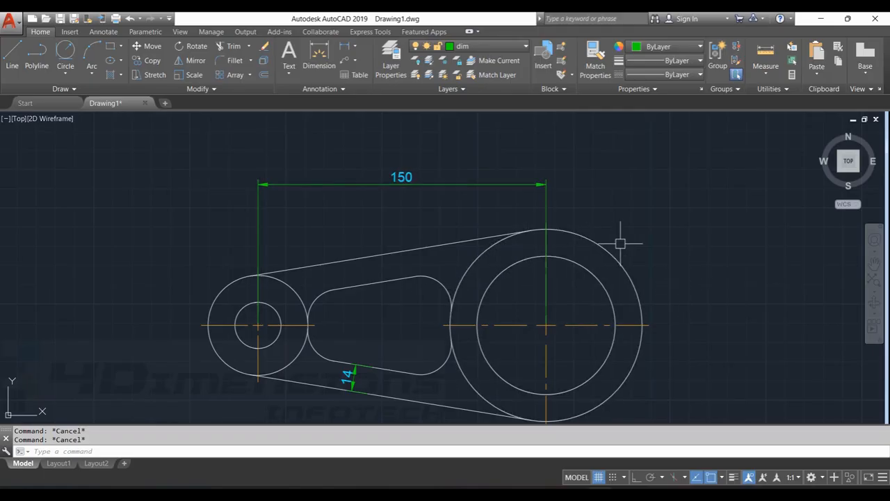
- Shorten both extension lines of the center-distance dimension by stretching their origins from the circle centers to above the outer circles
left_click(259, 285)
key("Escape")
key("Escape")
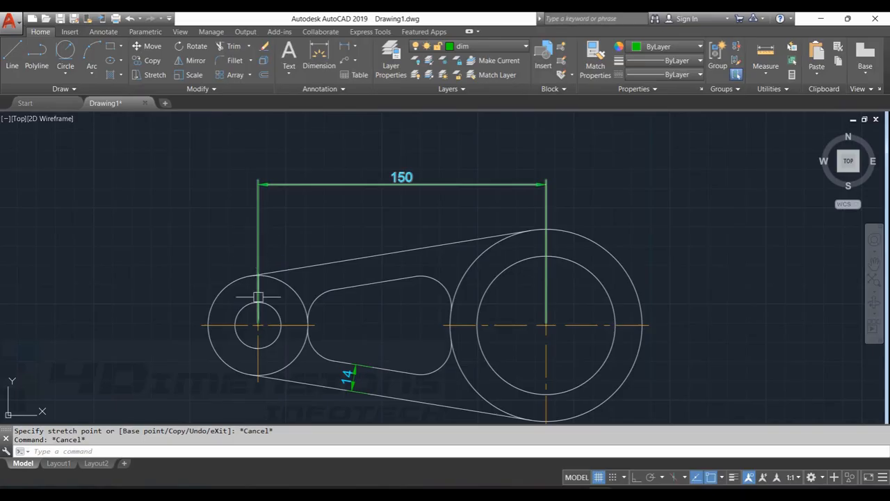
left_click(258, 316)
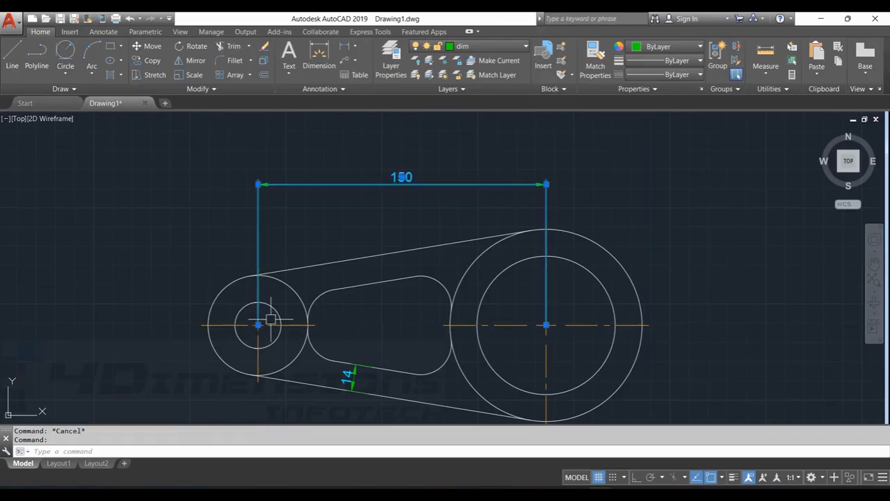
left_click(258, 324)
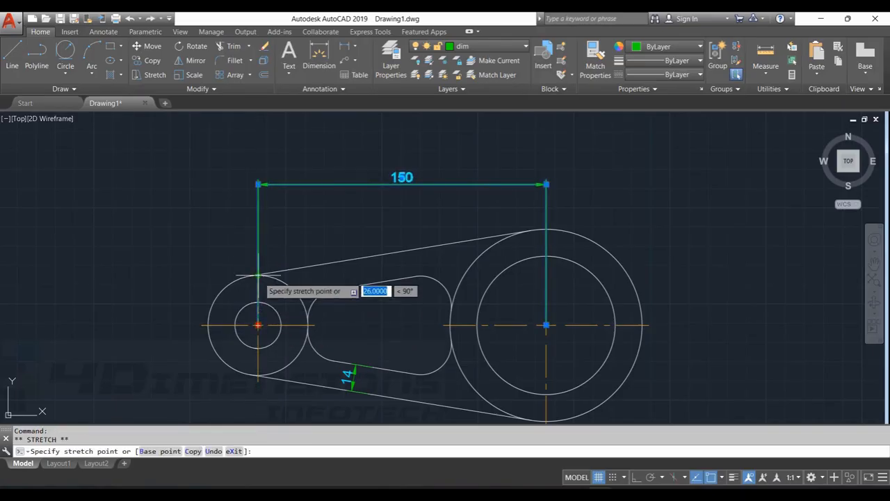
left_click(258, 251)
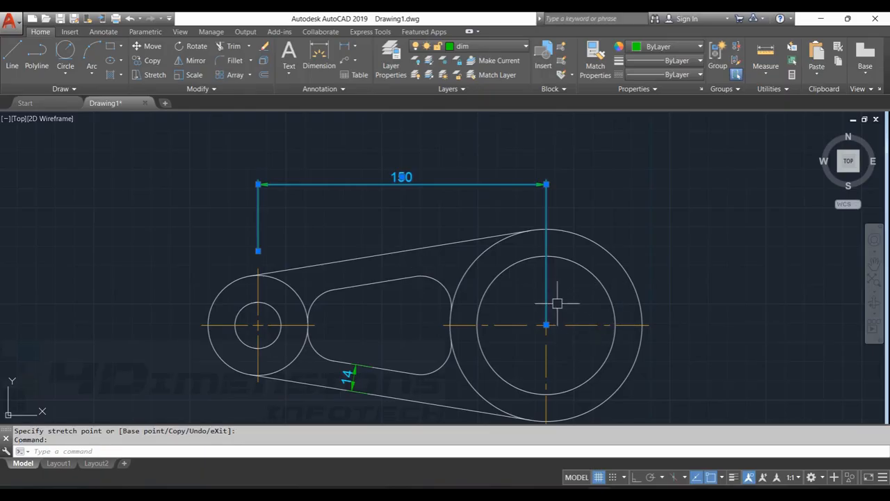
left_click(545, 324)
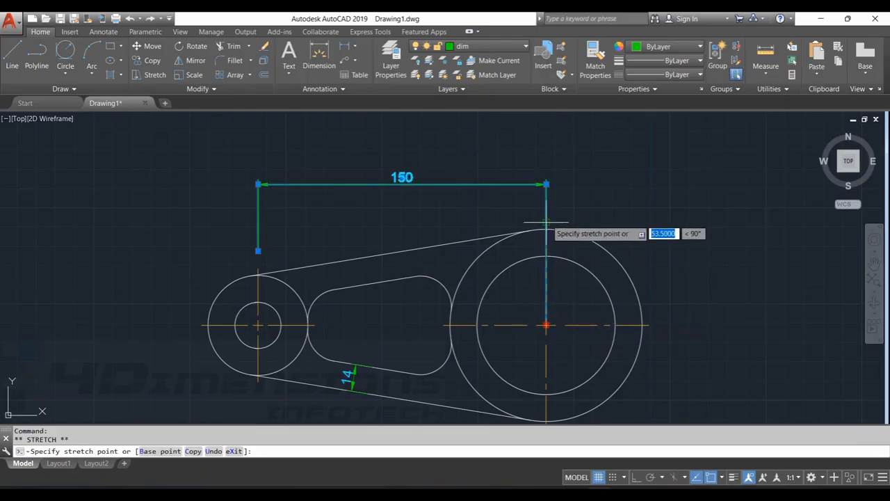
left_click(547, 222)
key("Escape")
key("Escape")
- Stretch the small-end extension line origin of the center-distance dimension down to the top of the small outer circle
middle_click_drag(661, 233, 626, 224)
left_click(223, 243)
left_click(223, 242)
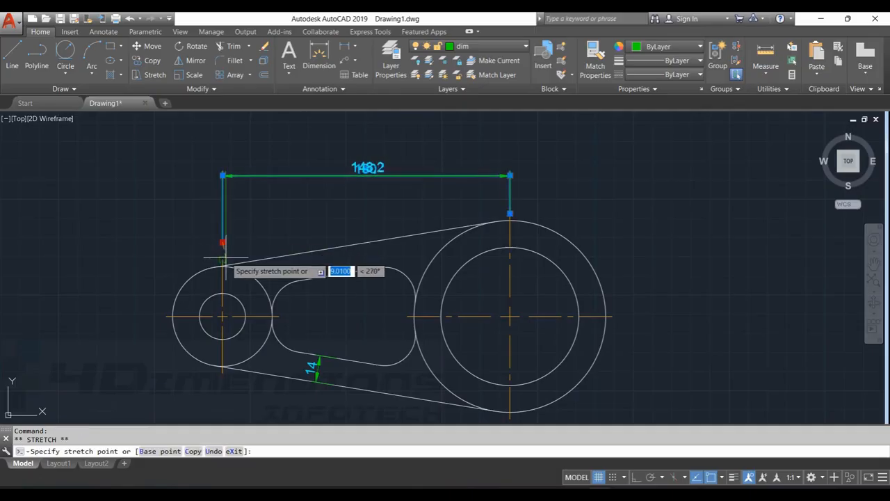
left_click(223, 267)
key("Escape")
key("Escape")
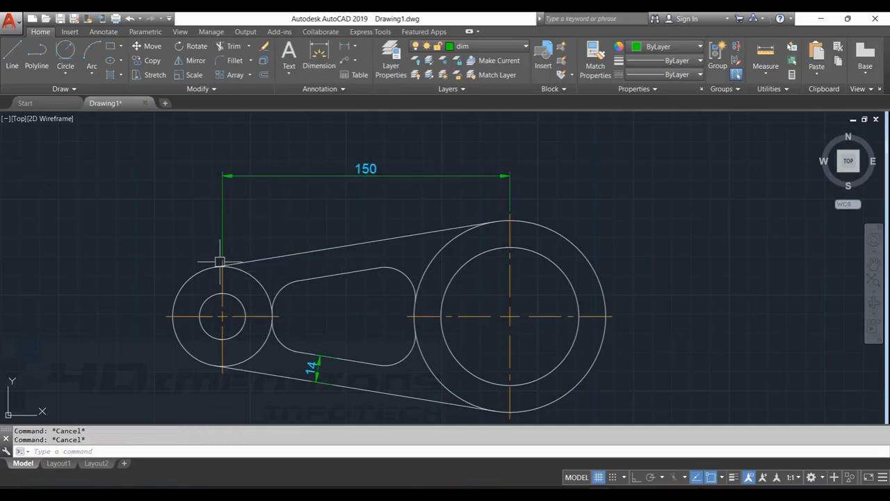
- Add a diameter dimension to the small end's outer circle, with its text outside the circle on the upper left
scroll(409, 224, "down", 4)
middle_click_drag(537, 251, 539, 243)
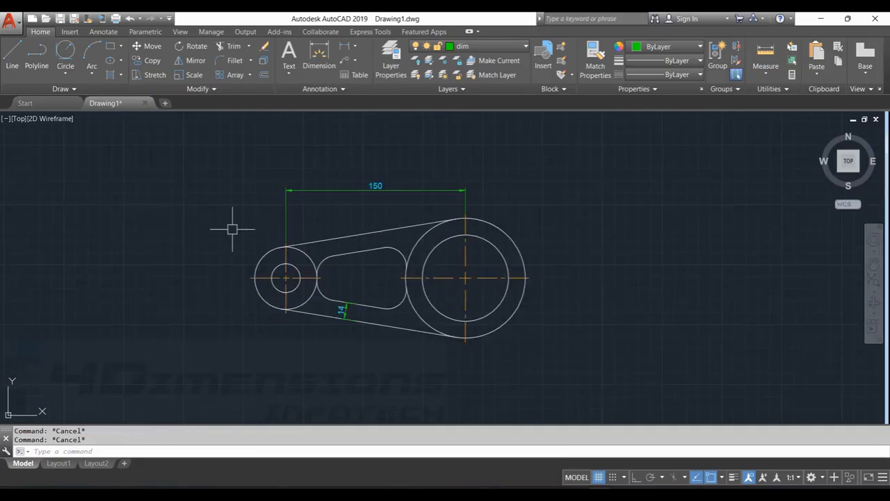
key("alt+Tab")
key("alt+Tab")
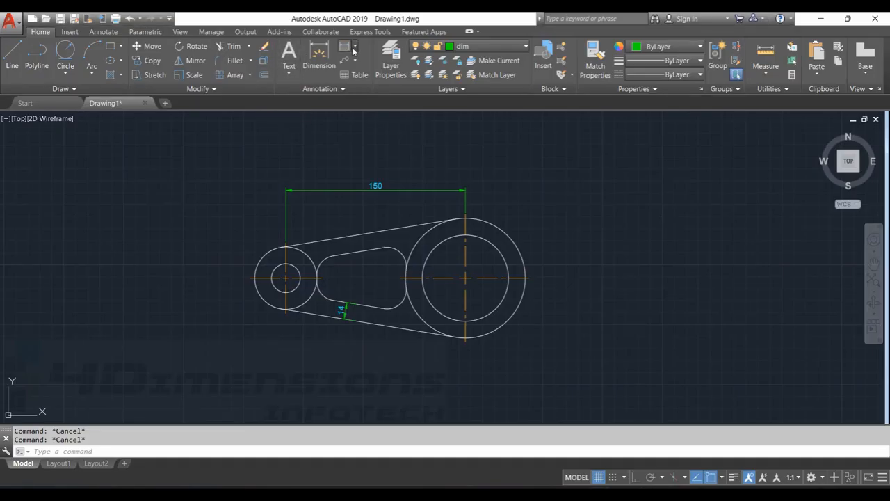
left_click(354, 48)
left_click(372, 183)
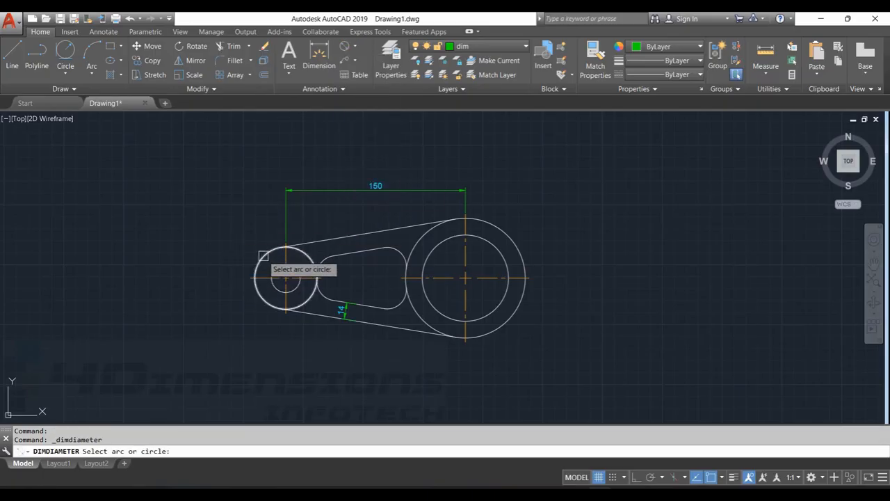
left_click(263, 257)
left_click(242, 234)
- Add a diameter dimension to the small end's inner hole, with its text outside the plate on the lower left
right_click(221, 219)
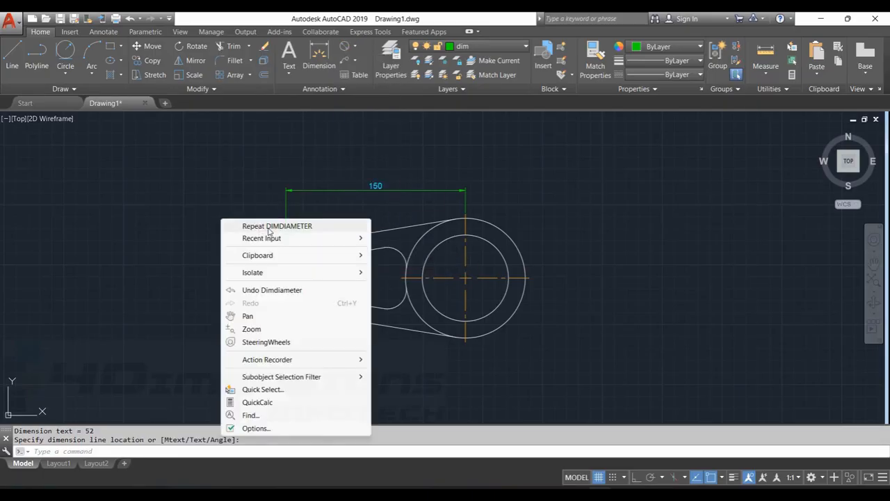
left_click(269, 226)
left_click(275, 288)
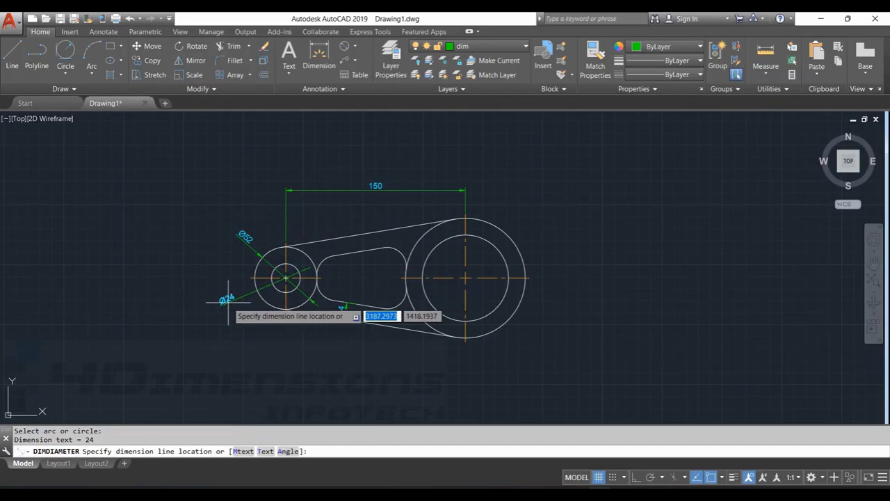
left_click(228, 299)
scroll(229, 298, "up", 4)
key("Escape")
key("Escape")
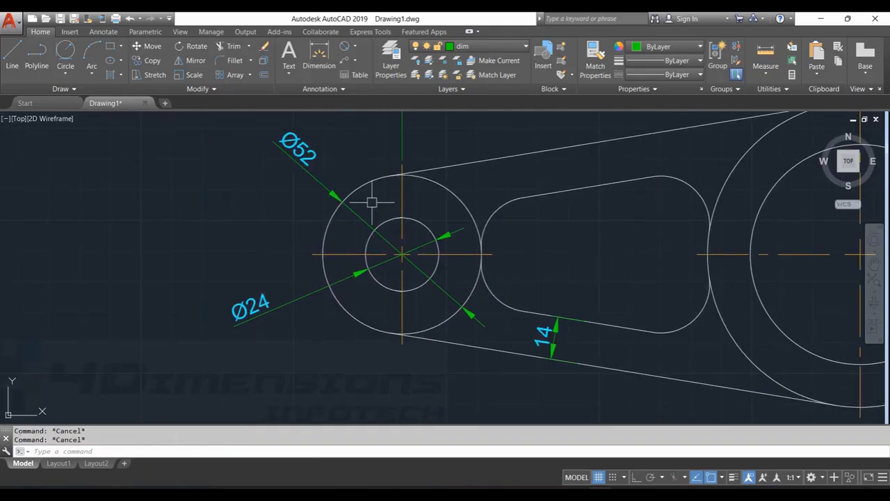
- Turn off drawing the dimension line between extension lines in the ISO-25 style's fit settings and apply the change
middle_click_drag(337, 184, 333, 209)
mouse_move(396, 282)
middle_mouse_down()
mouse_move(407, 255)
mouse_move(294, 205)
middle_mouse_up()
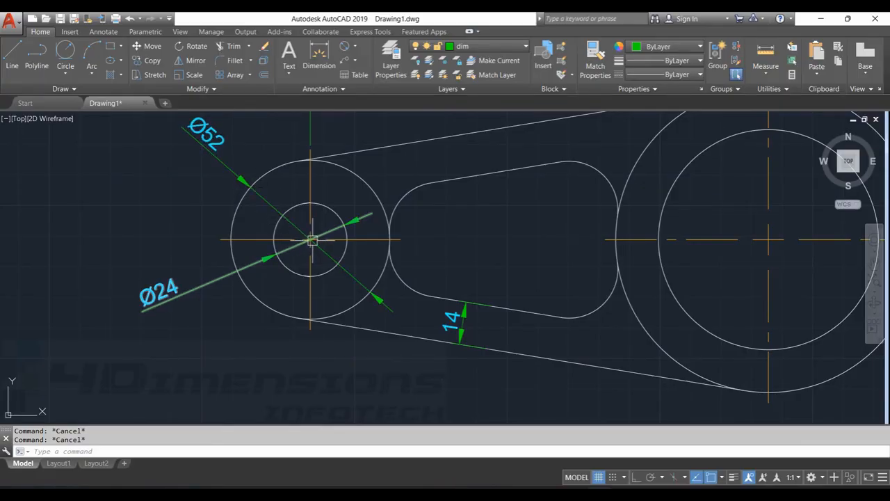
middle_click_drag(317, 208, 323, 234)
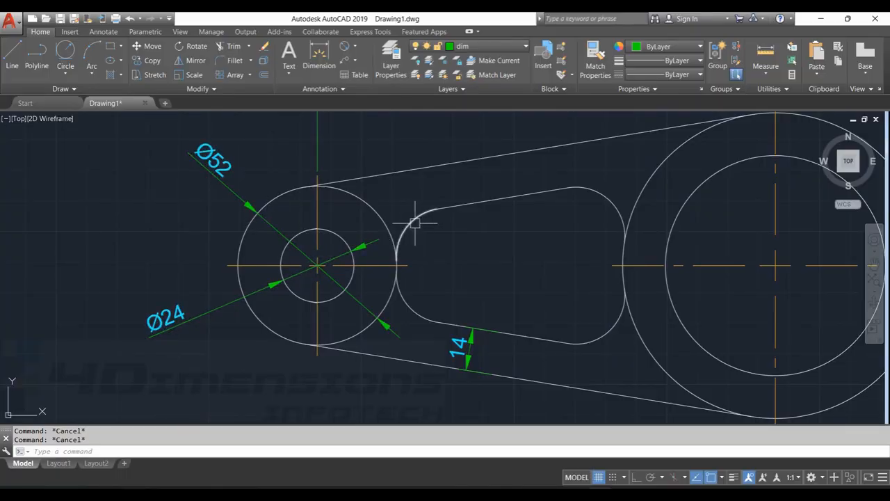
type("d")
key("Return")
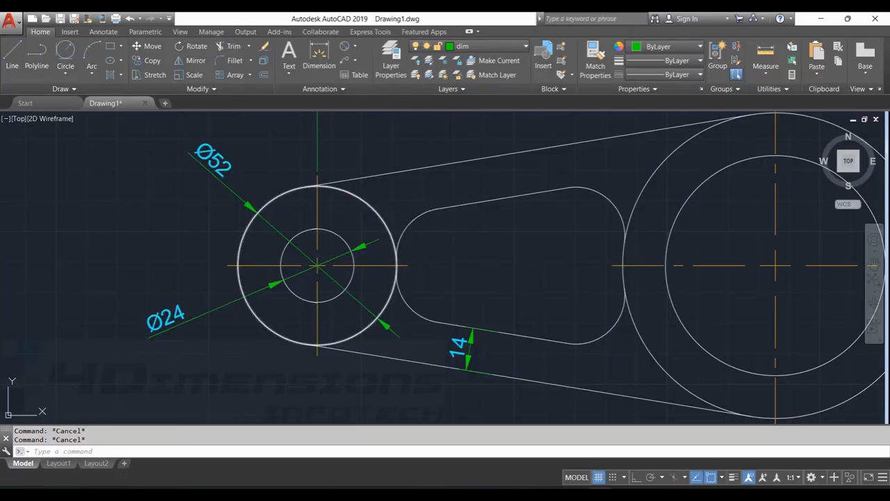
left_click(573, 228)
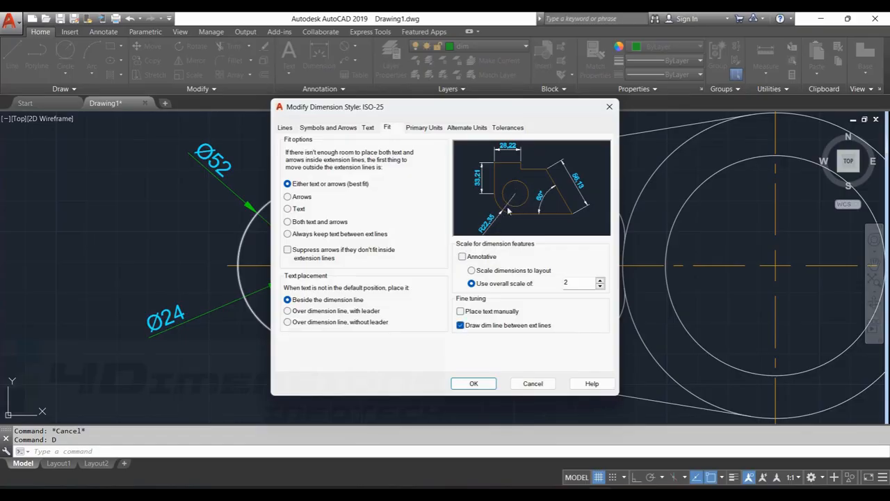
left_click(472, 383)
left_click(521, 340)
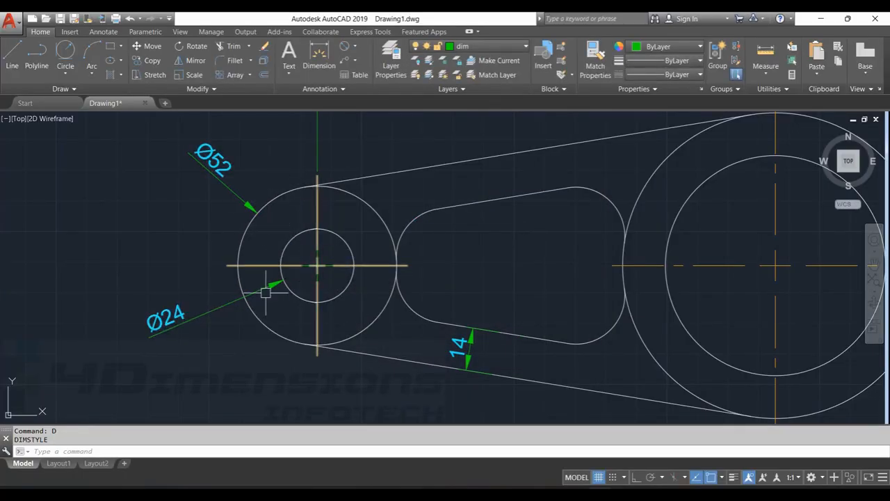
- Inspect the center mark in the small hole and reduce the center mark size in the ISO-25 dimension style
key("Escape")
scroll(322, 271, "up", 4)
left_click(309, 243)
key("Escape")
scroll(340, 260, "down", 8)
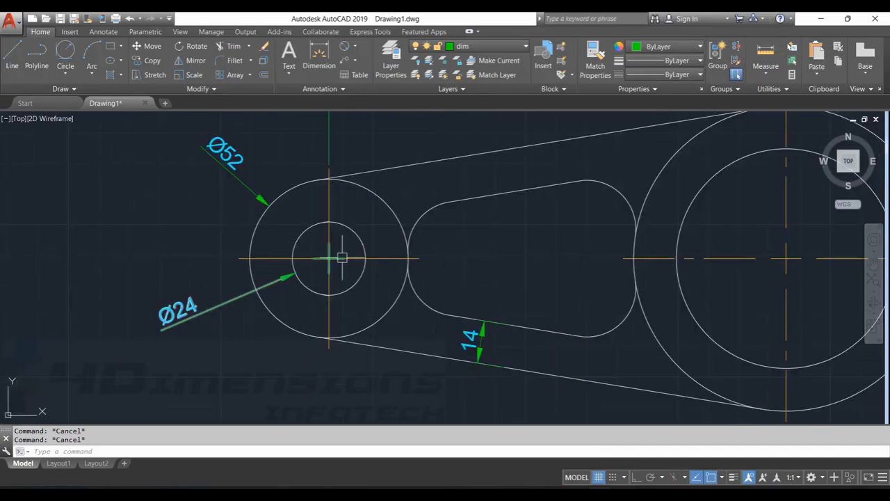
middle_click_drag(502, 271, 425, 268)
scroll(375, 264, "up", 2)
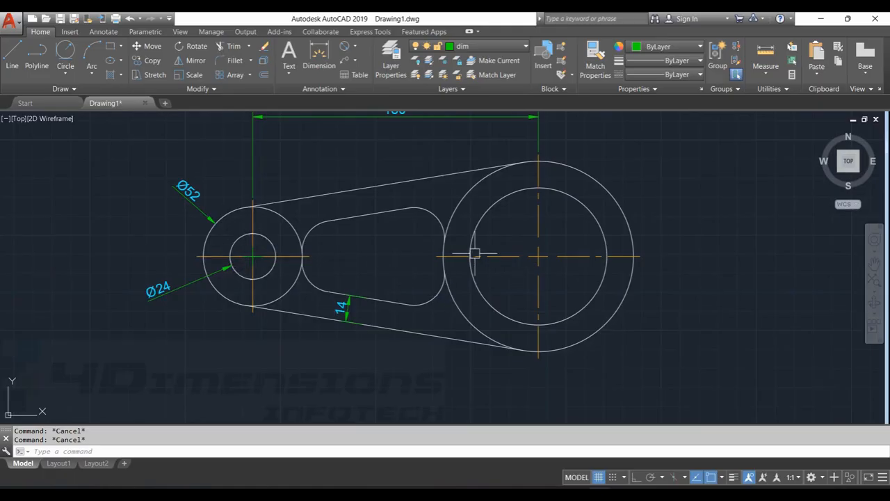
type("d")
key("Return")
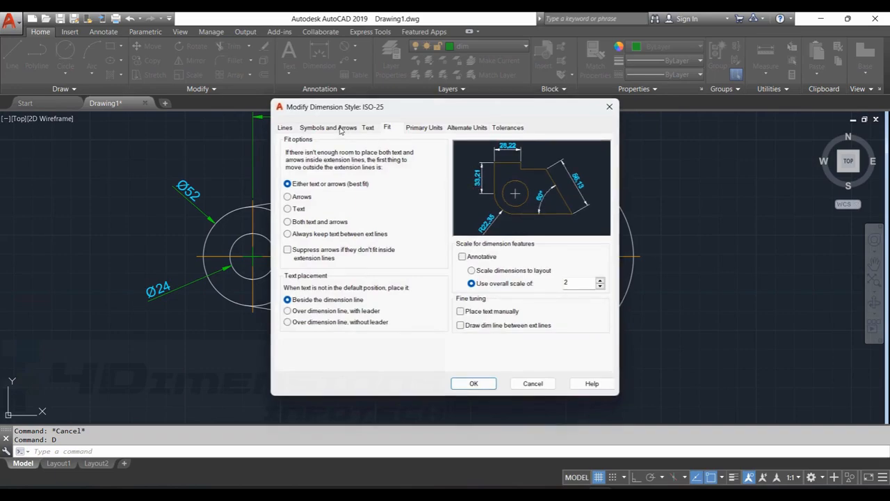
left_click(332, 129)
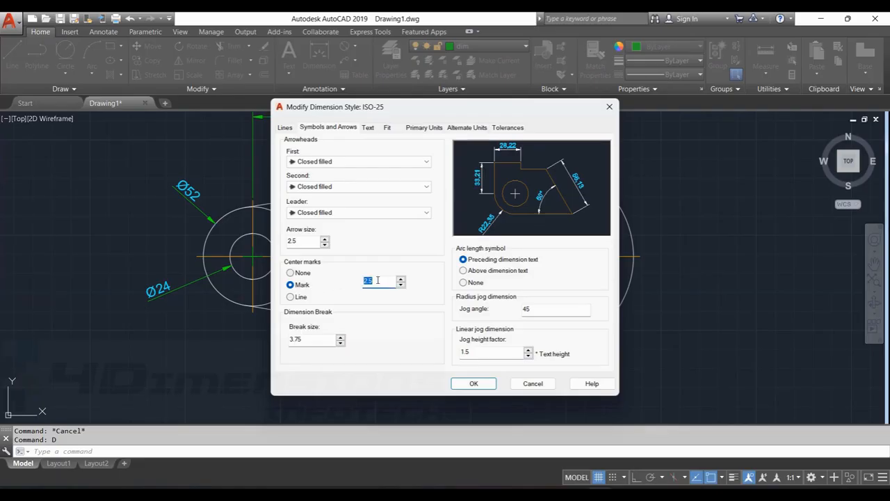
key("BackSpace")
left_click(484, 383)
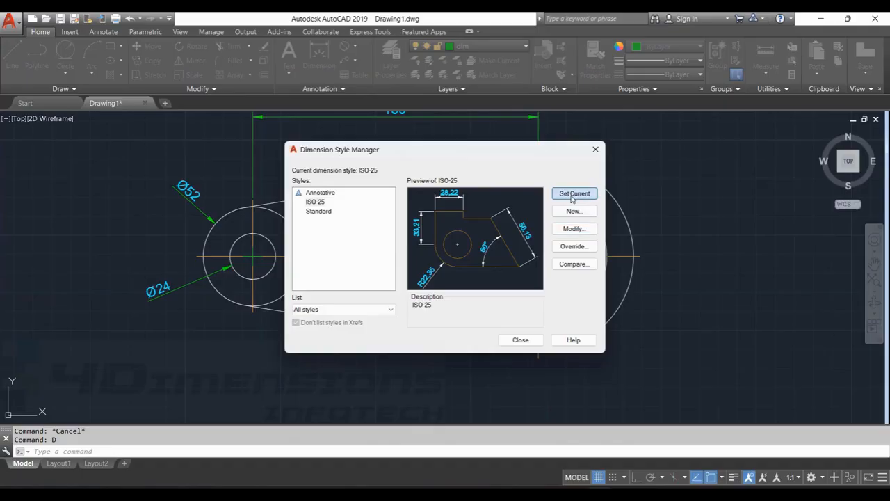
- Close the dimension style manager and add a diameter dimension to the large end's outer circle, with its text outside on the upper right
left_click(520, 340)
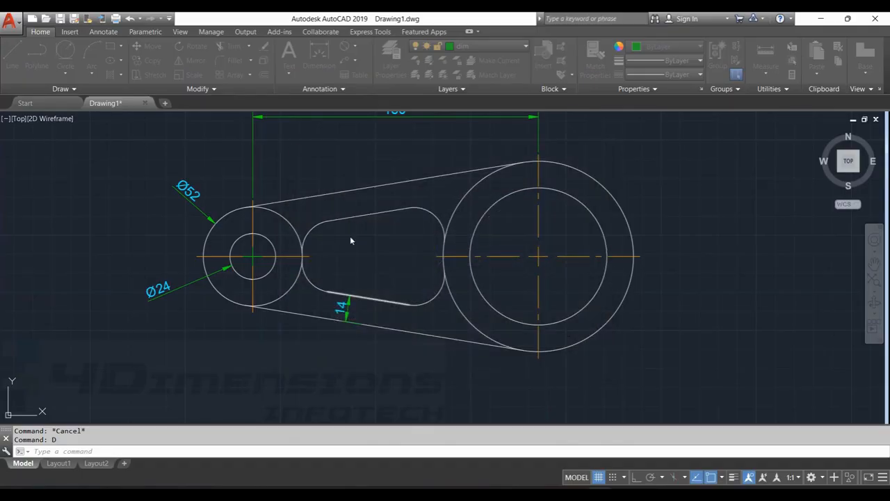
scroll(252, 255, "up", 5)
scroll(298, 229, "up", 2)
scroll(292, 230, "down", 7)
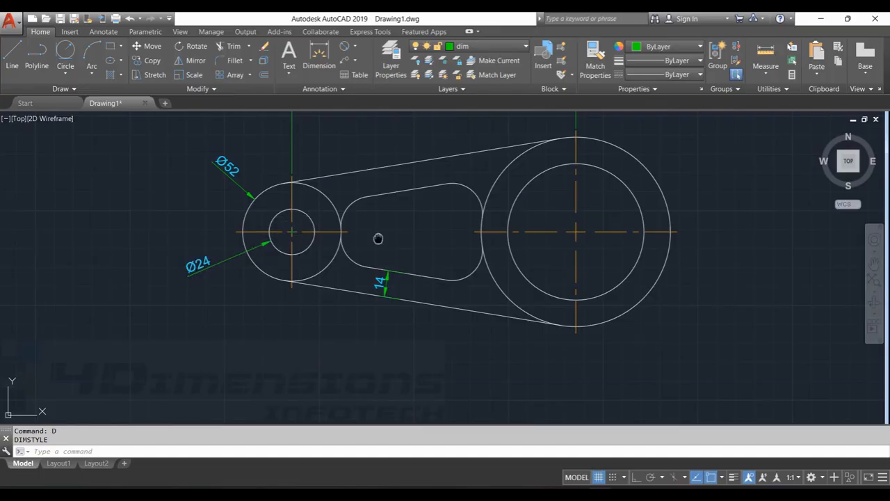
middle_click_drag(379, 238, 326, 252)
key("Escape")
middle_click_drag(399, 241, 312, 247)
middle_click_drag(489, 194, 446, 231)
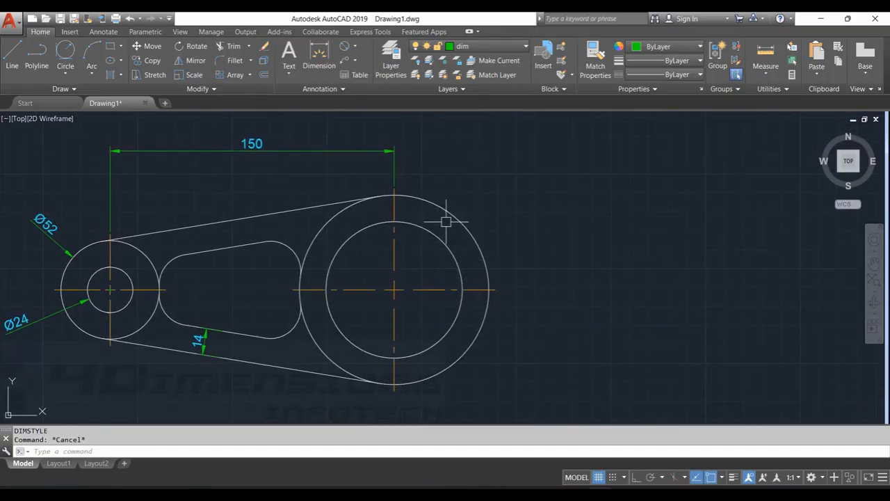
left_click(344, 46)
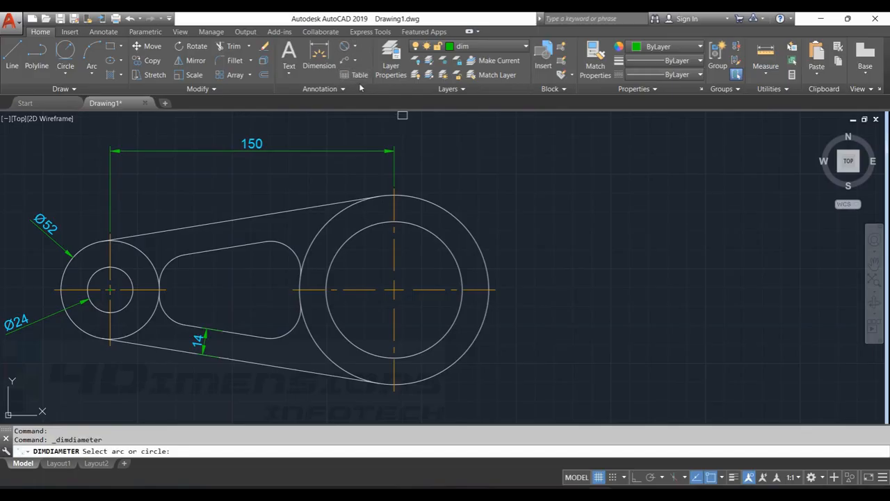
left_click(454, 217)
left_click(523, 198)
- Add a diameter dimension to the large end's inner circle, with its text outside the plate on the lower right
right_click(443, 126)
left_click(478, 132)
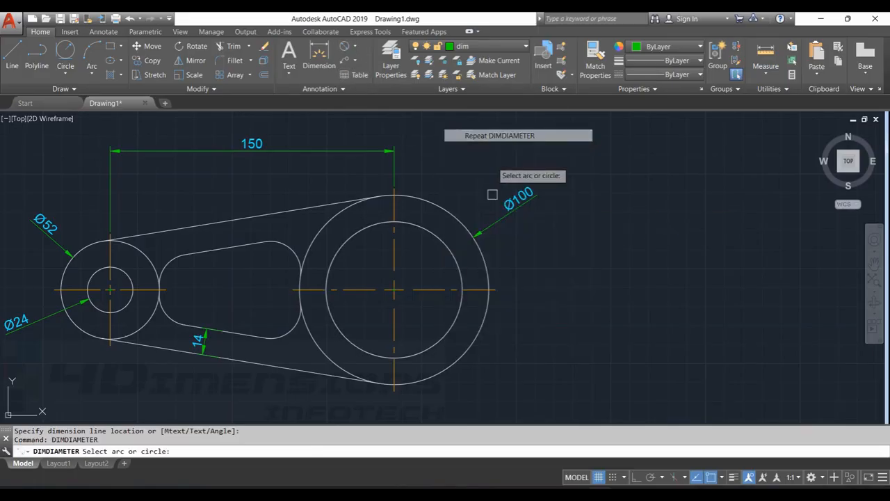
left_click(455, 317)
left_click(555, 330)
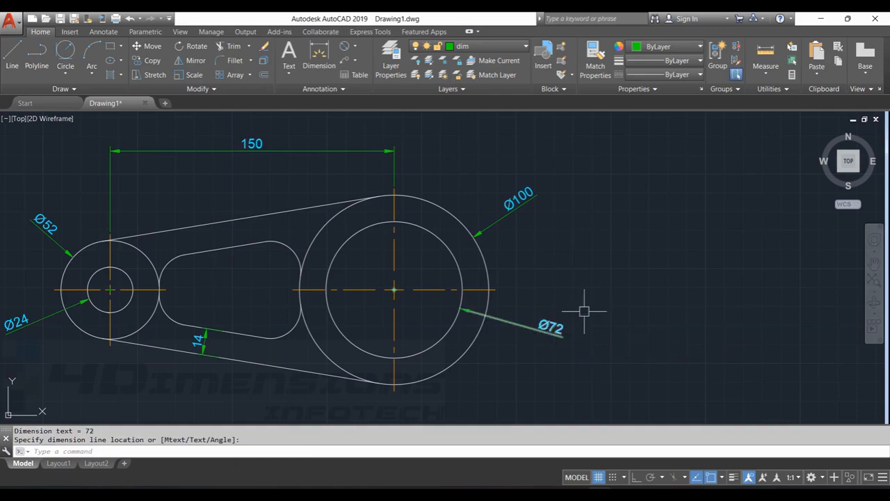
key("Escape")
key("Escape")
middle_click_drag(570, 252, 590, 243)
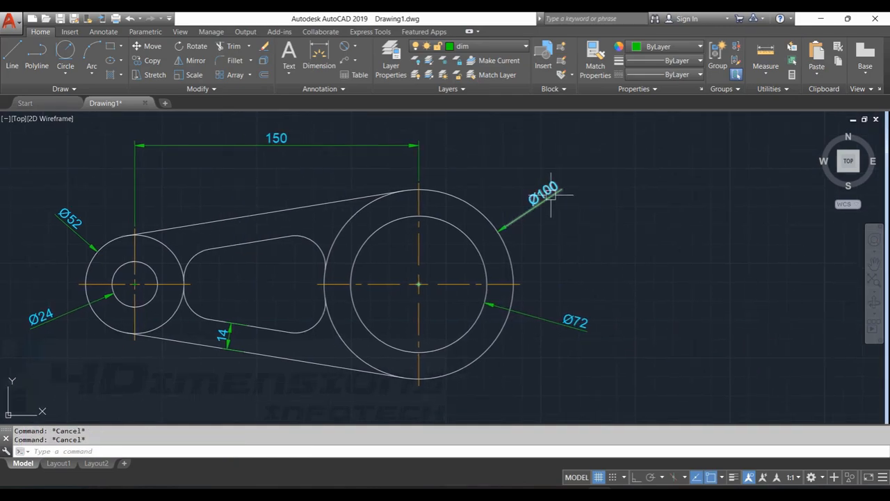
- Add a radius dimension to the slot's upper-left corner arc, with its text above the plate's upper tangent line
middle_click_drag(547, 319, 646, 299)
scroll(259, 258, "up", 2)
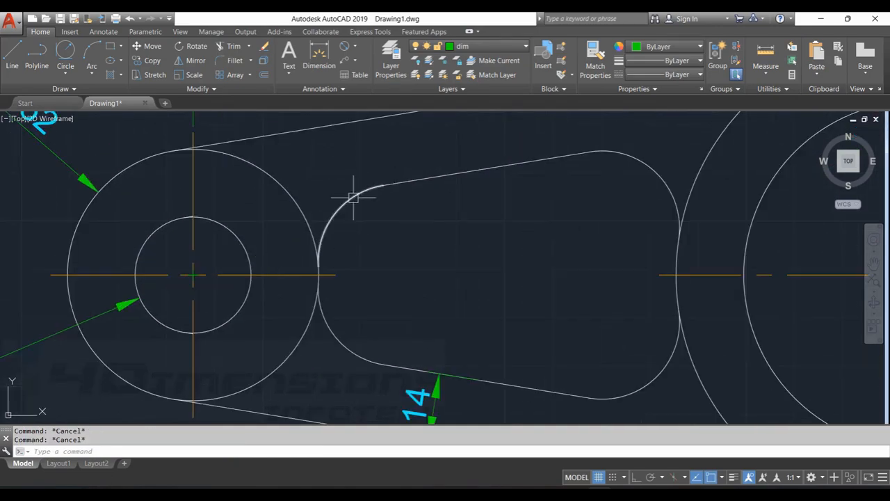
scroll(369, 230, "down", 4)
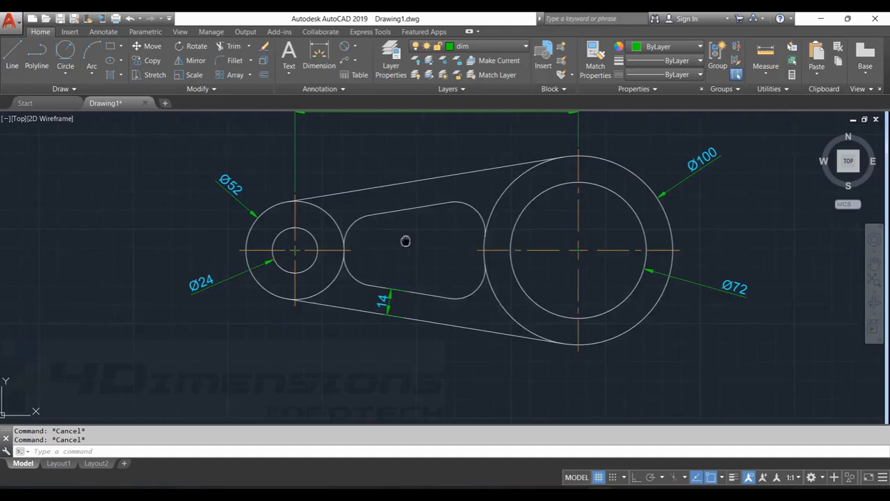
middle_click_drag(417, 240, 346, 240)
left_click(311, 227)
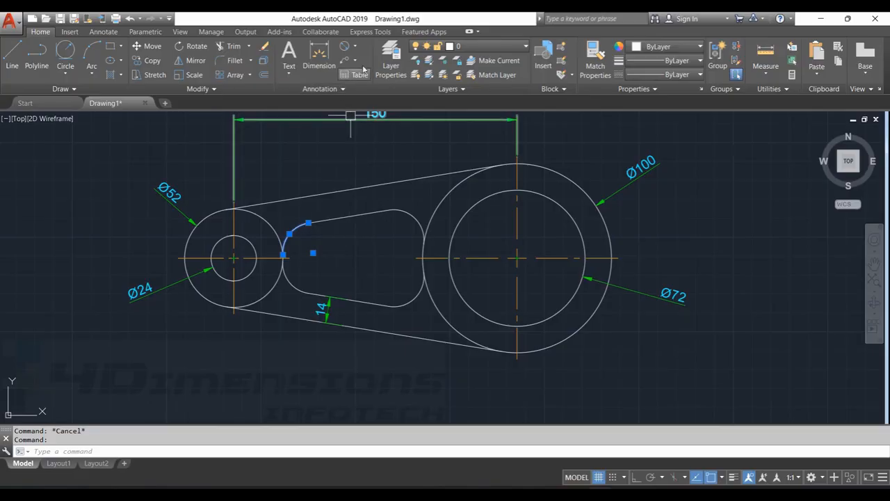
key("Escape")
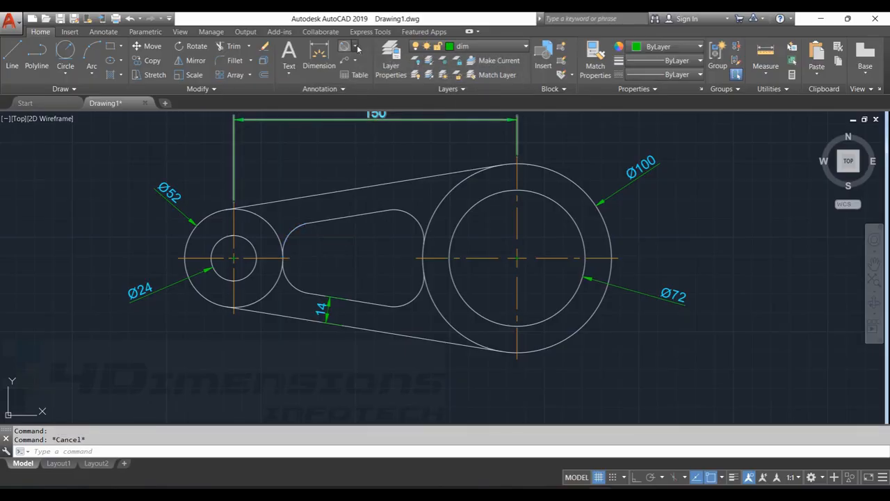
left_click(355, 46)
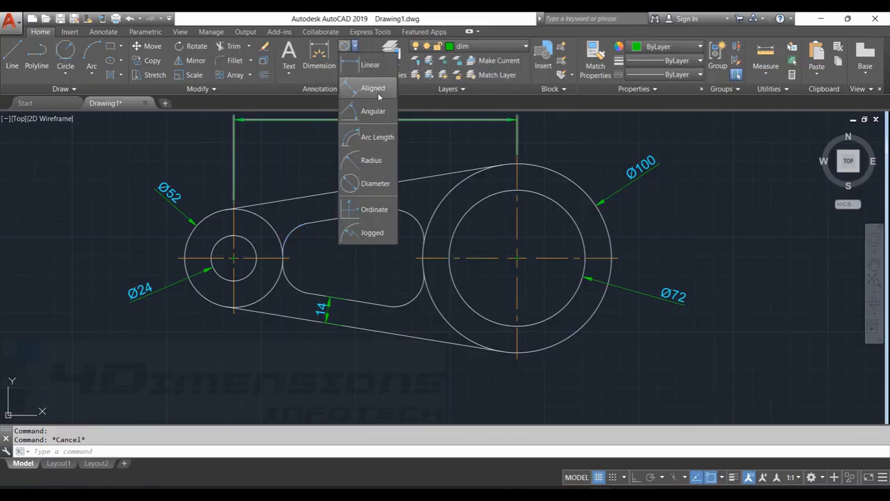
left_click(370, 161)
left_click(290, 235)
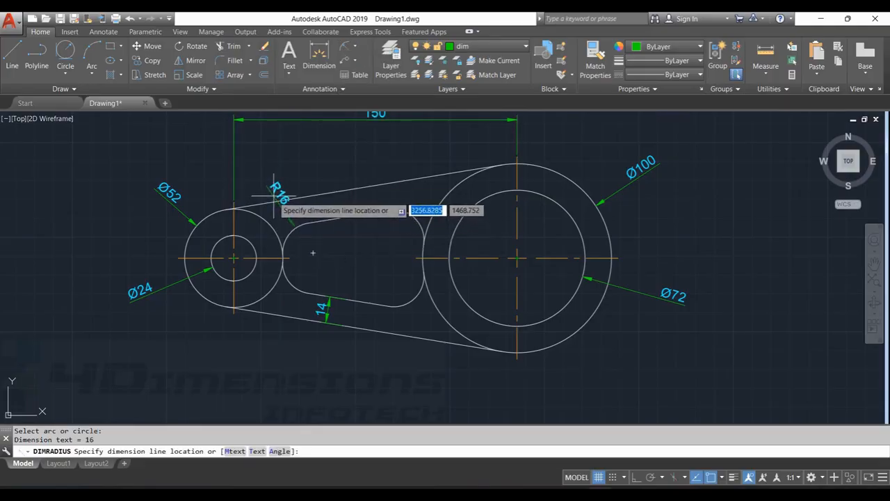
left_click(268, 176)
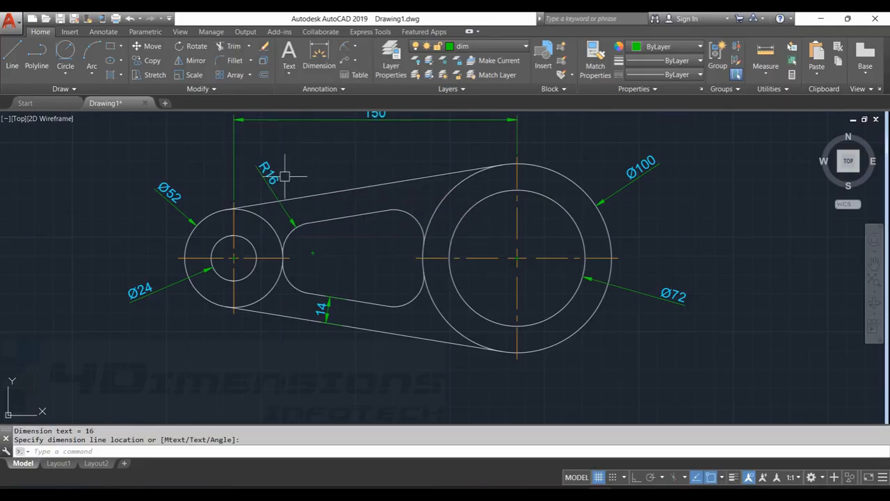
key("Escape")
key("Escape")
- Edit the slot corner's radius dimension text and insert the prefix 2XNOS. before the radius value
scroll(308, 201, "up", 2)
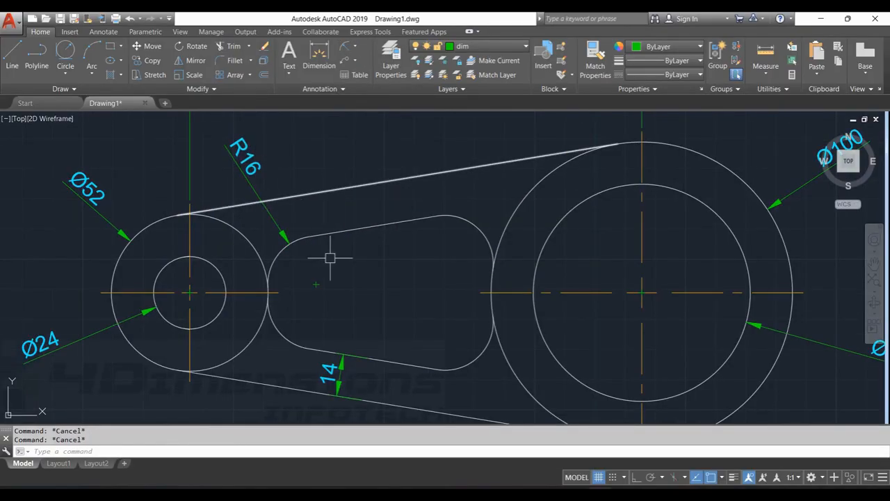
left_click(259, 159)
double_click(258, 159)
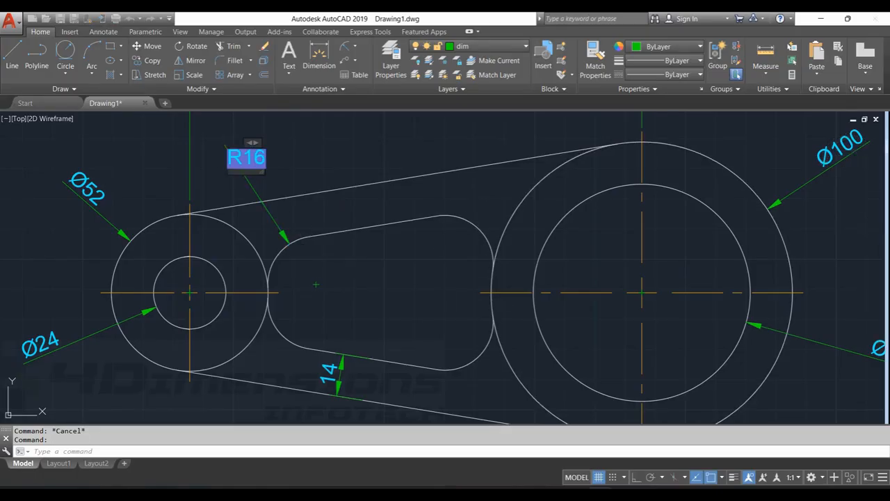
key("Escape")
double_click(247, 157)
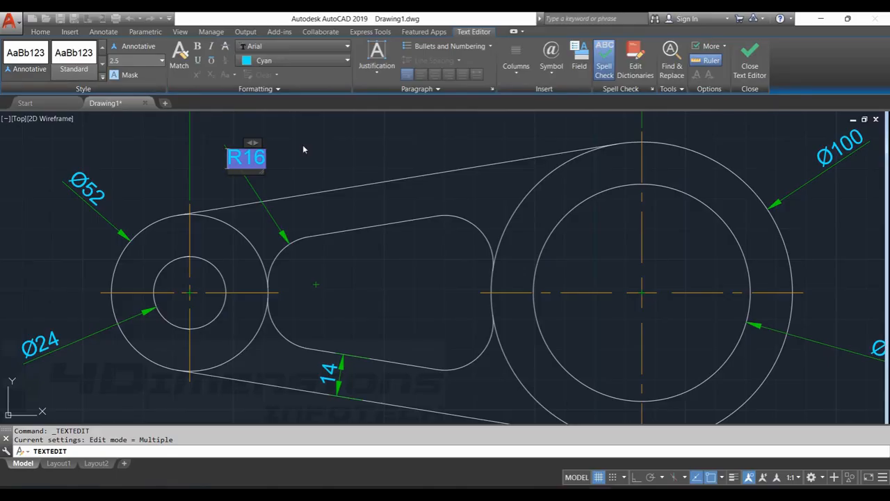
type("2")
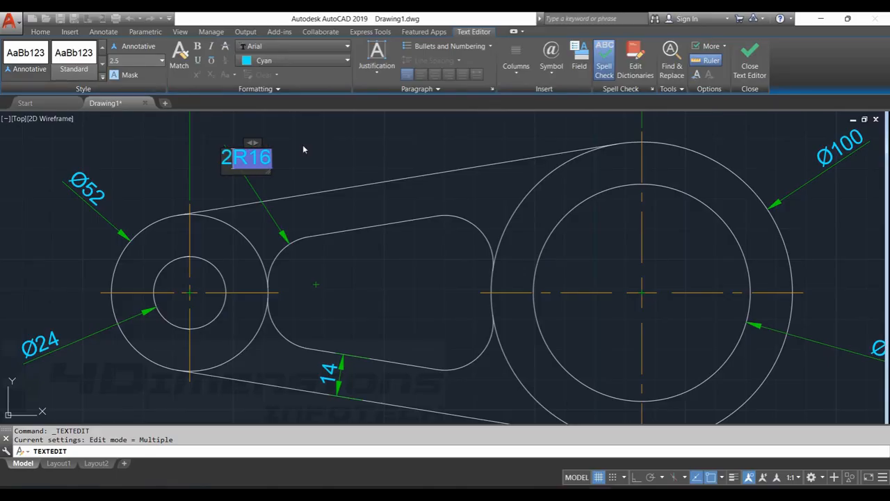
type("X")
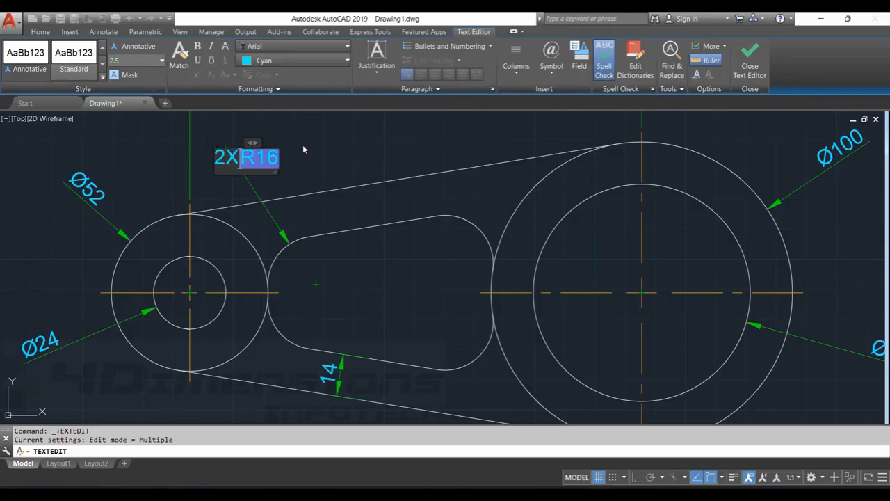
type("NOS")
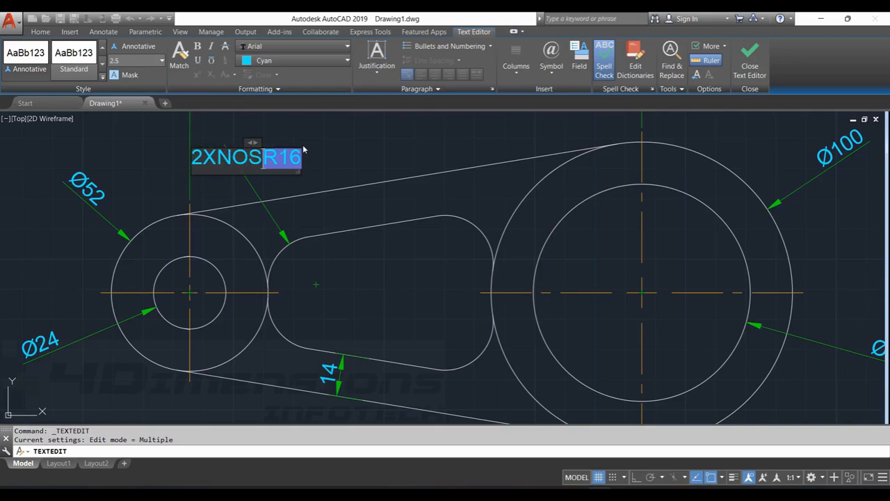
type(".")
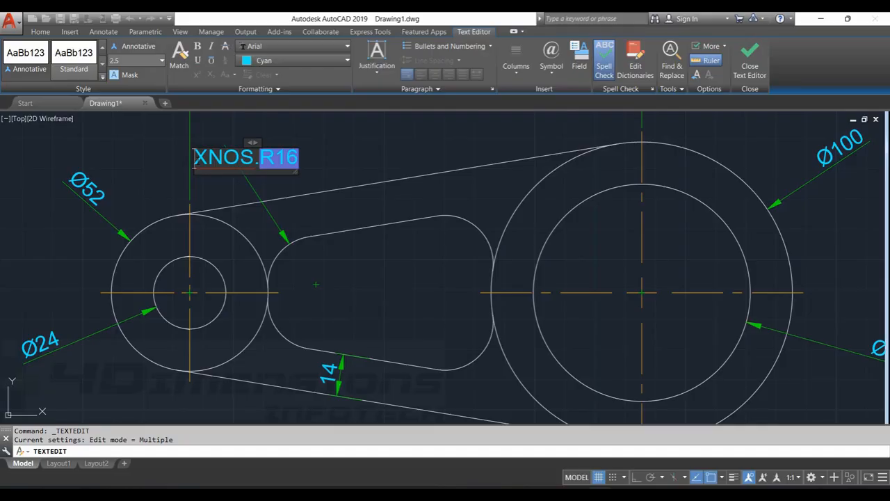
- Correct the count in the radius dimension's prefix to 4 so the text reads 4XNOS.R16, and finish text editing
key("BackSpace")
type("4")
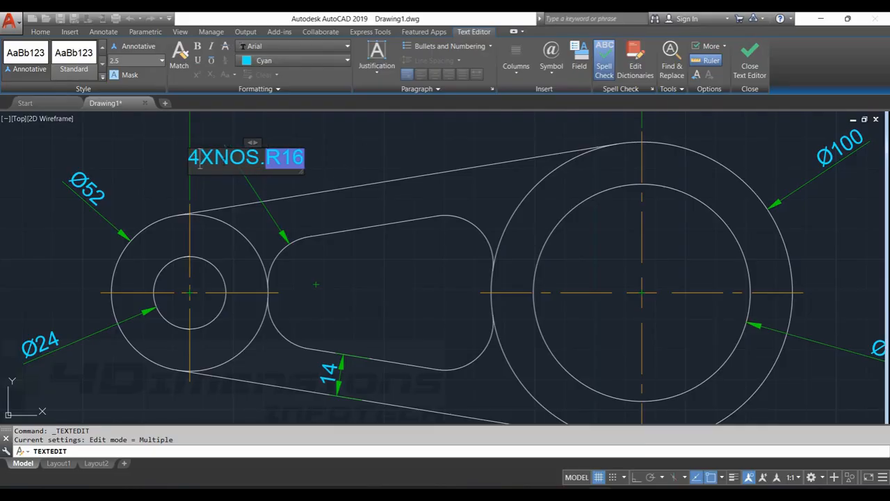
left_click(375, 153)
scroll(250, 271, "down", 3)
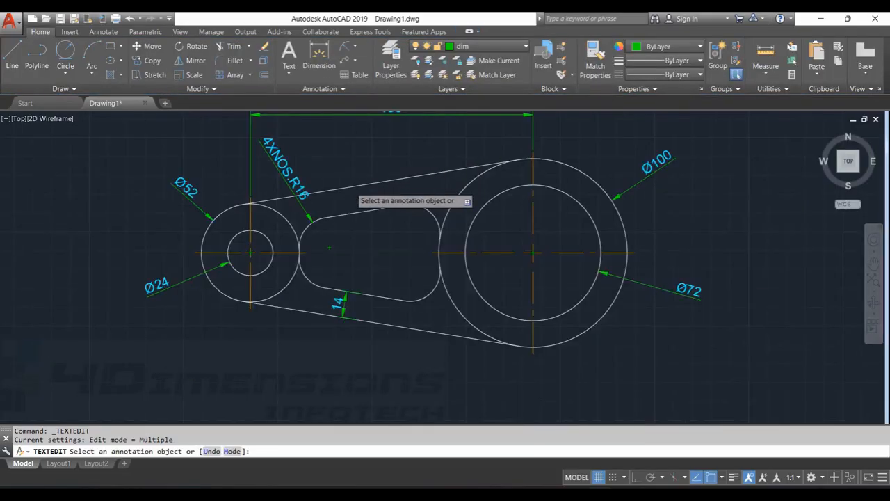
key("Escape")
key("Escape")
- Modify the ISO-25 dimension style's fit settings to use an overall scale of 1.7
middle_click_drag(358, 198, 374, 201)
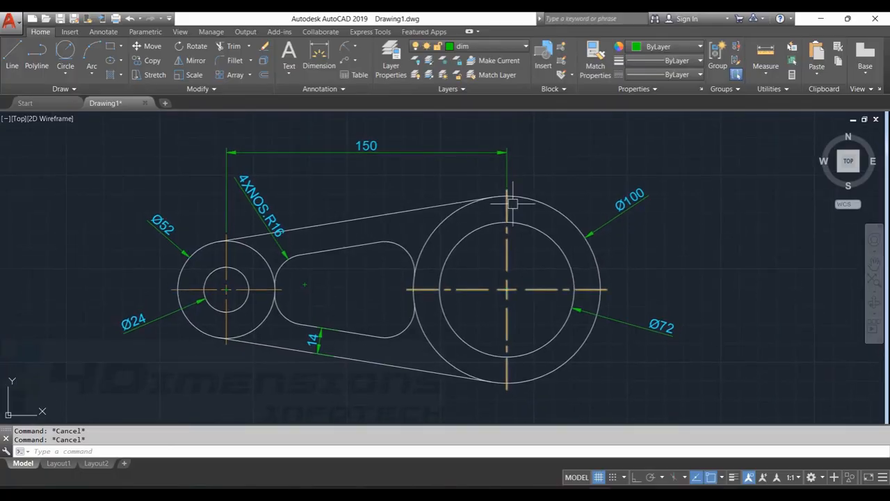
middle_click_drag(525, 200, 501, 198)
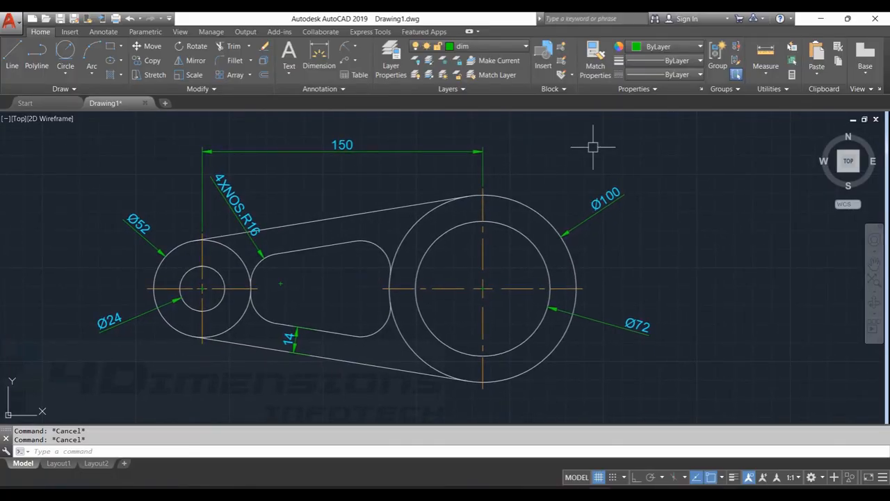
type("D")
key("Return")
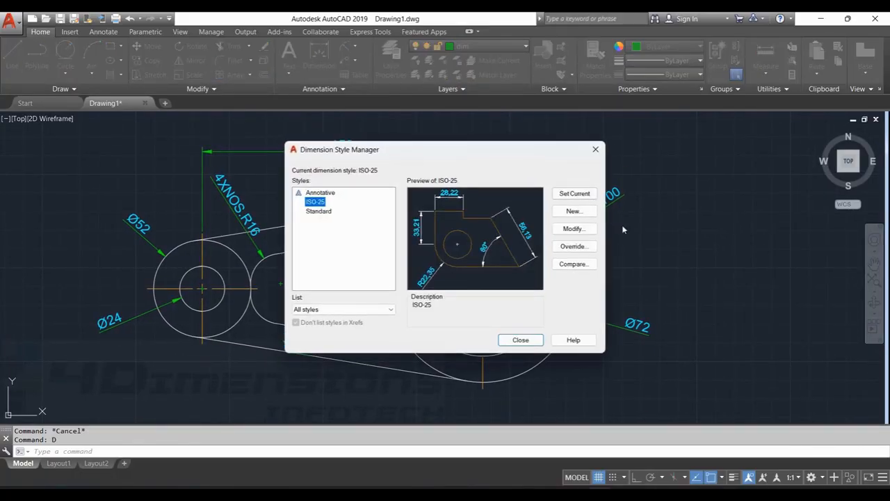
left_click(571, 232)
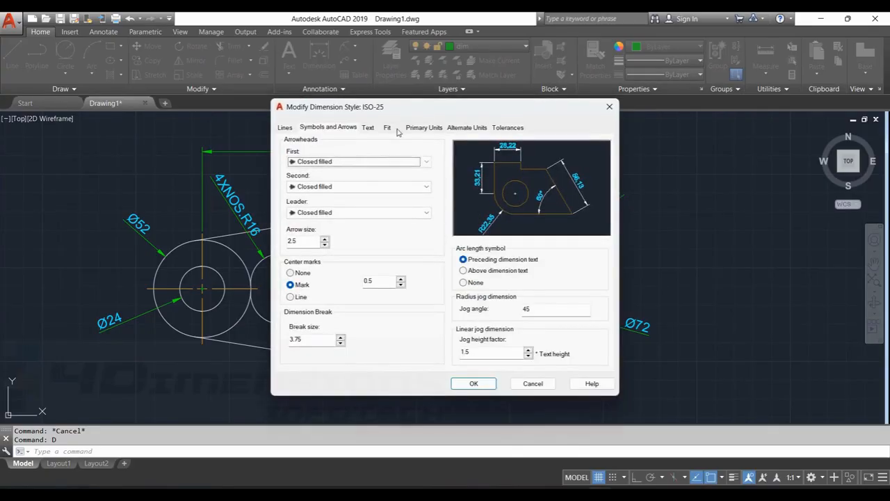
left_click(390, 128)
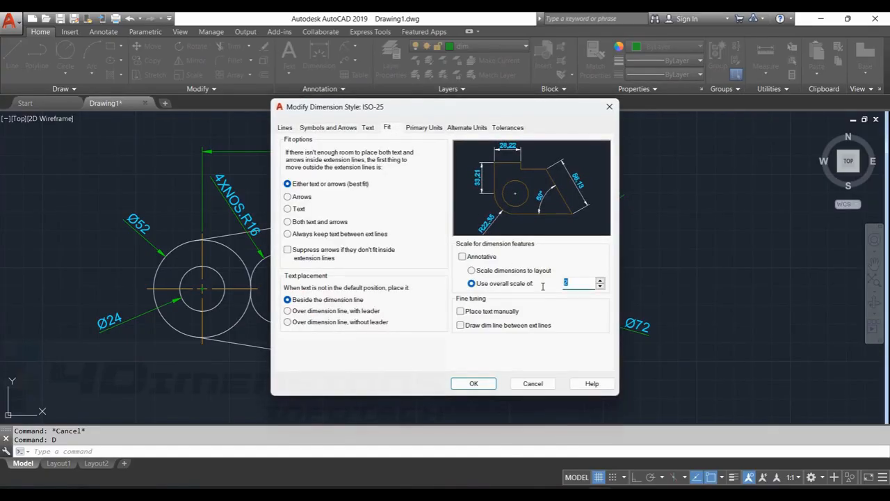
type("1.7")
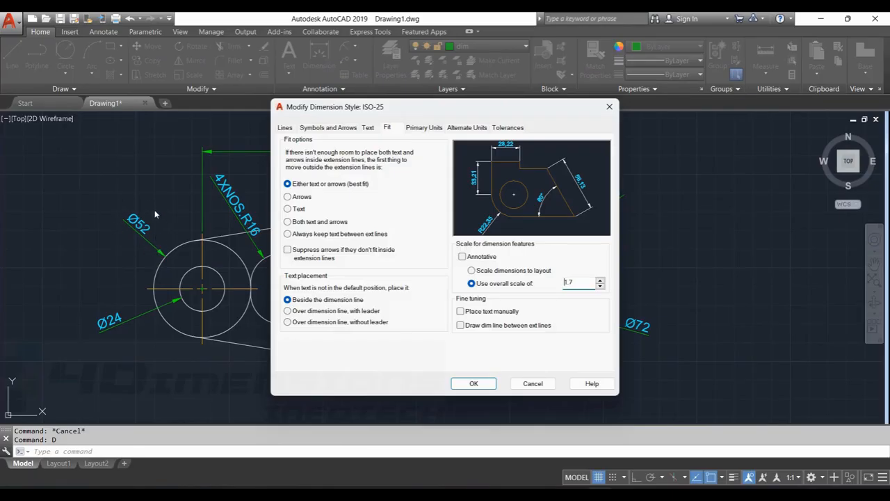
- Set the ISO-25 style's text alignment to horizontal, apply the changes and close the dimension style manager
left_click(368, 129)
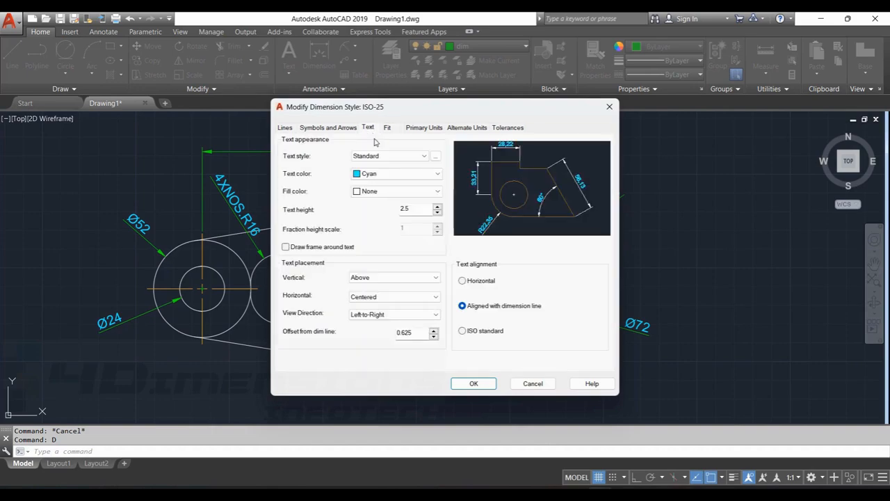
left_click(463, 281)
left_click(473, 383)
left_click(518, 340)
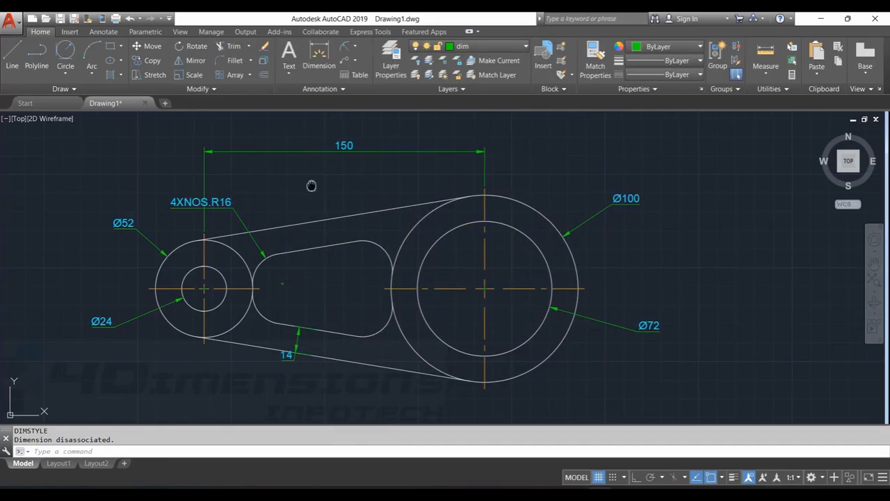
middle_click_drag(307, 190, 348, 188)
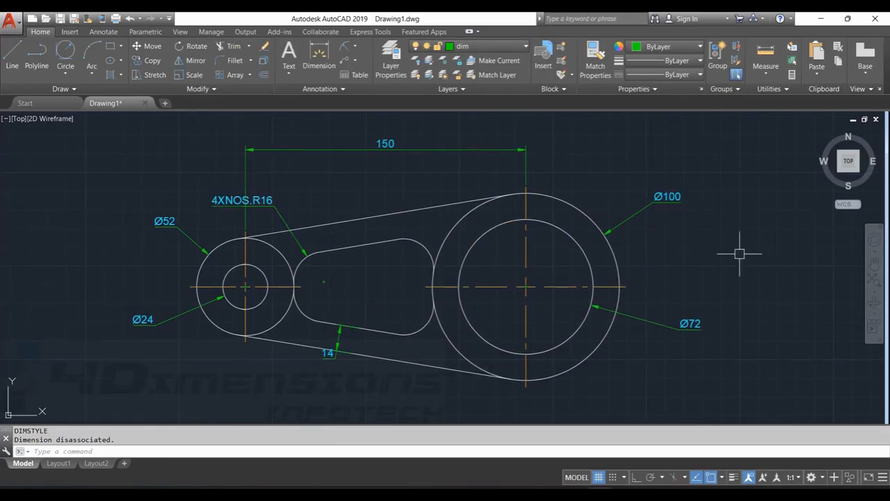
- Move the 4XNOS.R16 dimension text up and left, clear of the 150 dimension's left extension line
left_click(249, 202)
left_click(242, 205)
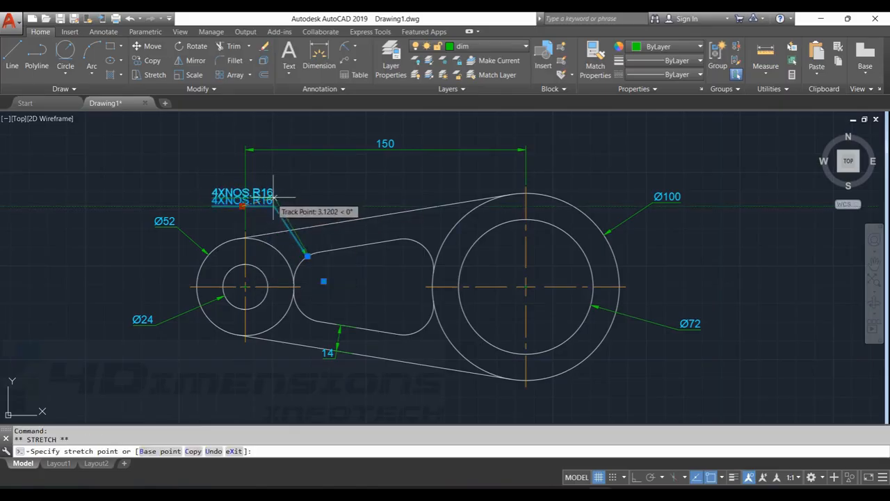
left_click(179, 184)
key("Escape")
key("Escape")
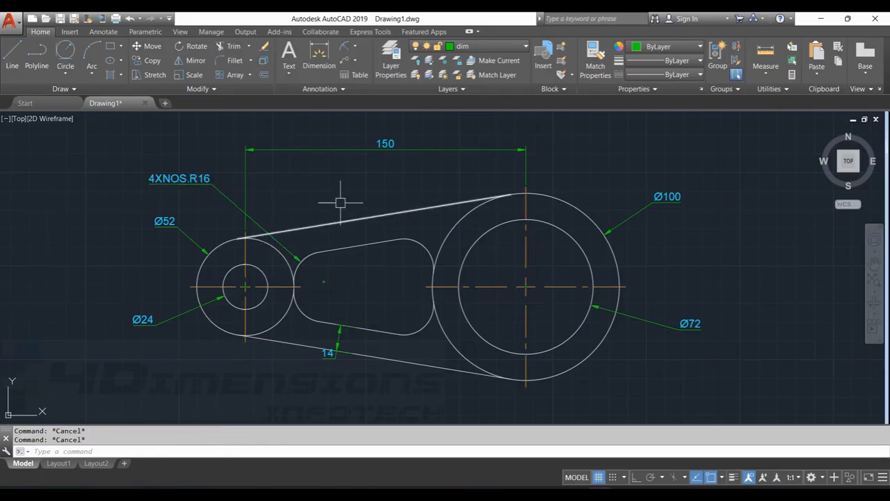
scroll(207, 174, "up", 2)
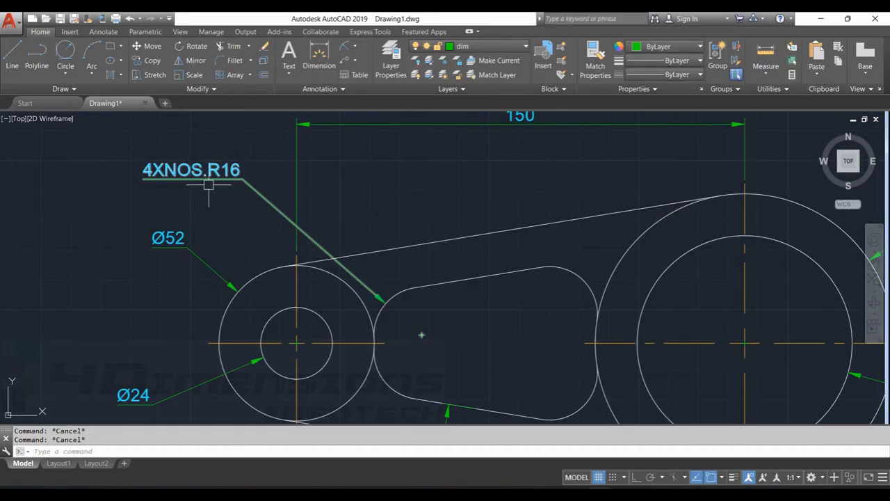
- Try to move the 4XNOS.R16 dimension text below the link plate's small circle, and undo the attempt
scroll(438, 224, "down", 4)
mouse_move(584, 248)
middle_mouse_down()
mouse_move(466, 219)
mouse_move(495, 249)
middle_mouse_up()
scroll(467, 219, "up", 2)
left_click(121, 175)
left_click(105, 178)
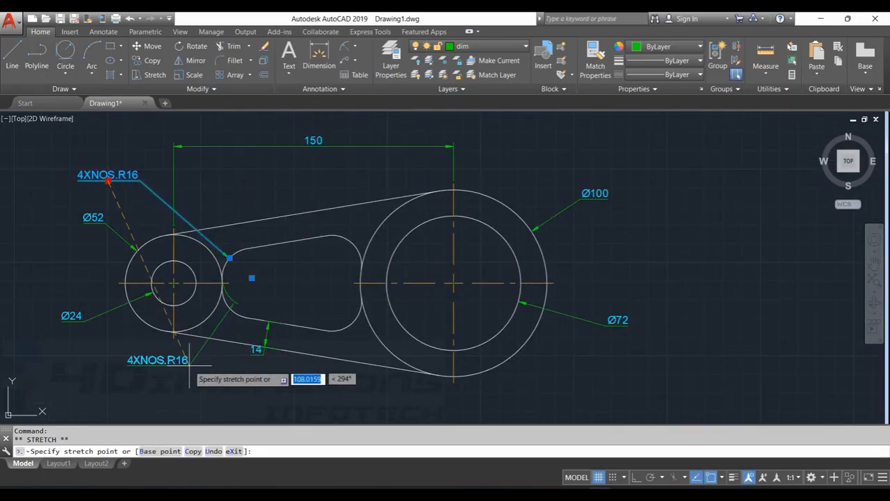
key("ctrl+z")
key("ctrl+z")
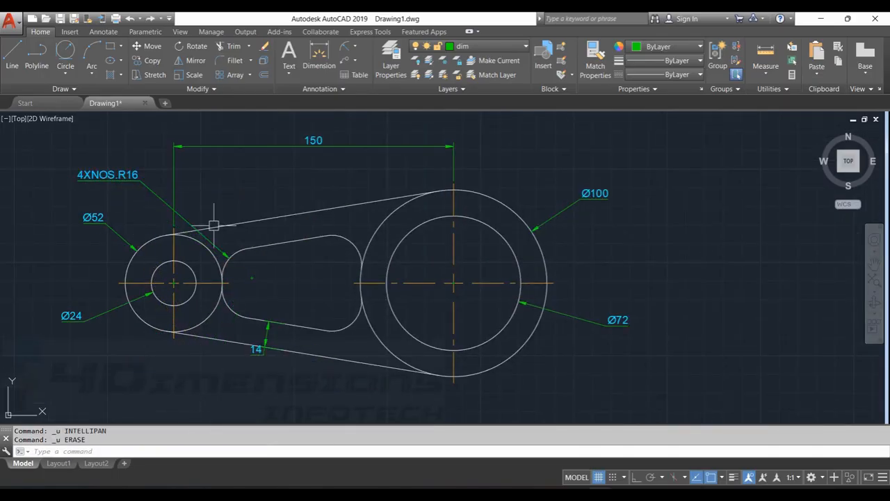
- Delete the 4XNOS.R16 radius dimension from the slot's upper-left corner arc
left_click(123, 175)
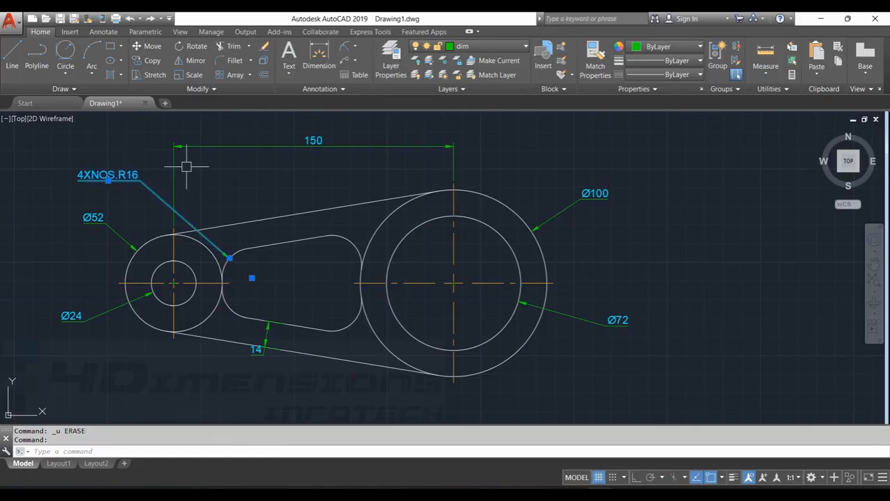
key("Delete")
middle_click_drag(376, 302, 367, 278)
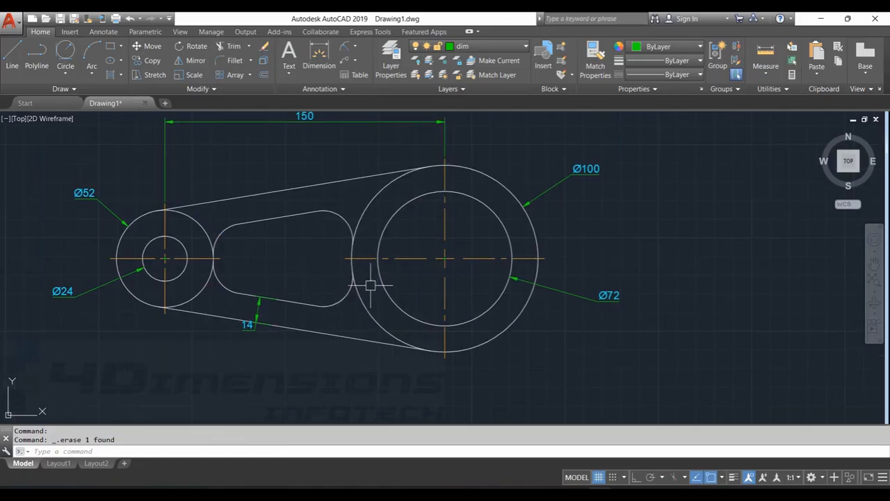
- Add a radius dimension to the slot's lower-right corner arc, placing its text below the plate's lower tangent line
left_click(344, 46)
left_click(343, 301)
left_click(416, 393)
- Edit the new radius dimension's text to add a second line reading 4 NOS. beneath R16
scroll(417, 393, "up", 4)
left_click(390, 370)
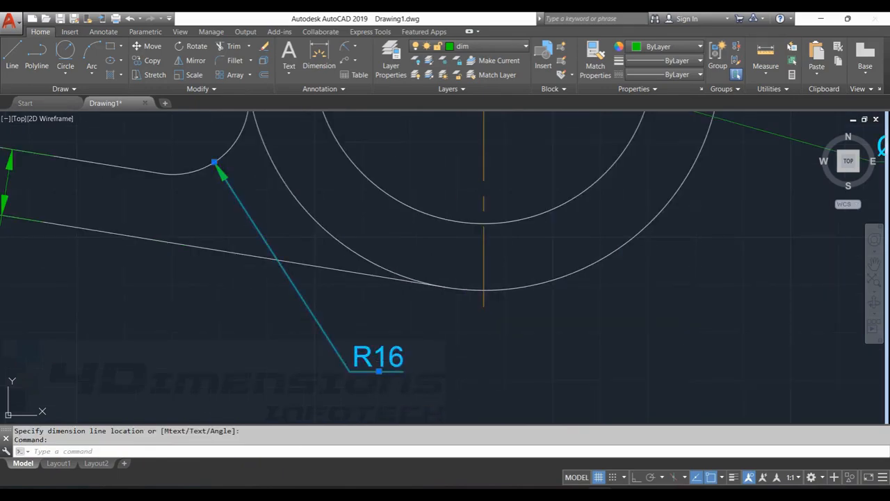
double_click(402, 358)
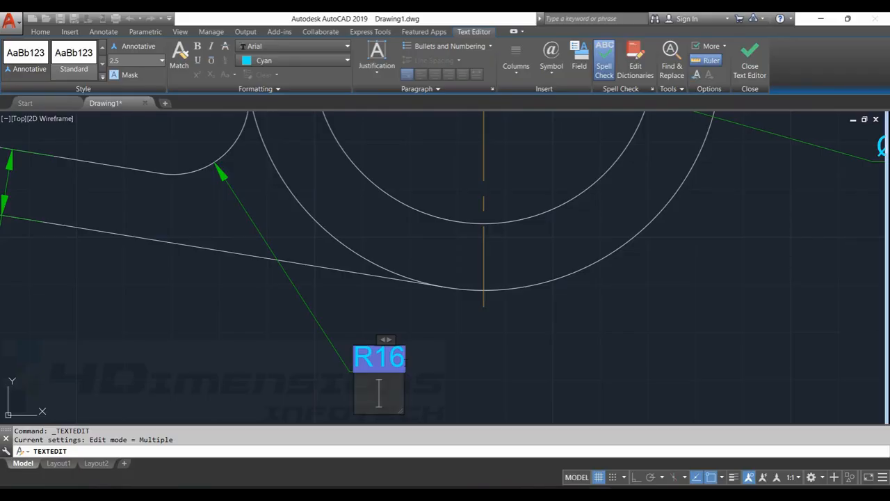
type("4 NOS")
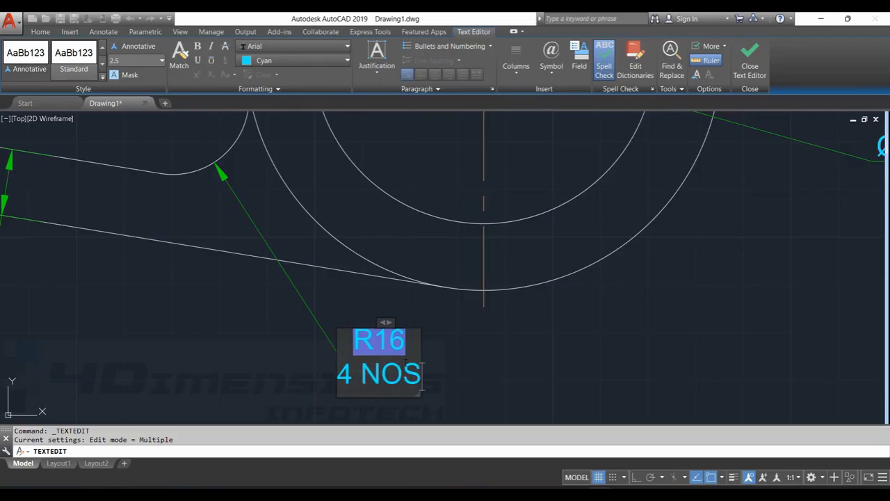
type(".")
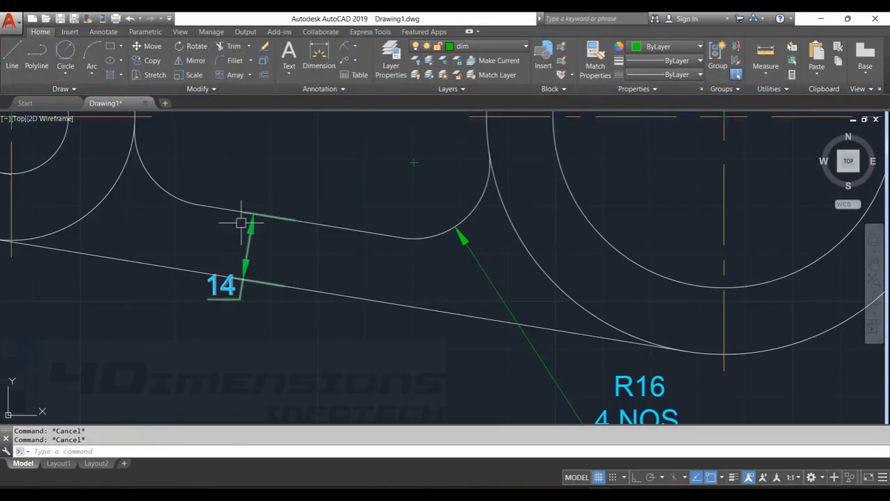
- Move the 14 dimension's text between the slot's lower edge and the plate's lower tangent line
scroll(212, 283, "up", 5)
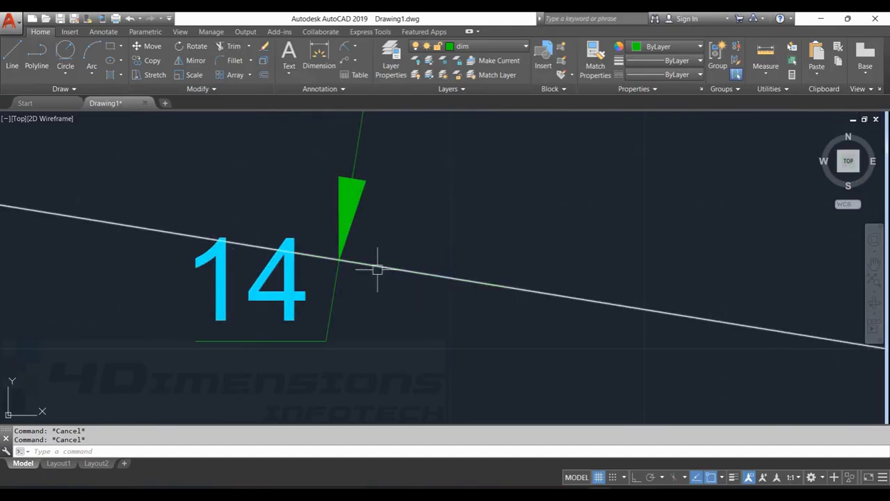
scroll(320, 306, "down", 5)
left_click(320, 306)
left_click(318, 306)
key("Escape")
key("Escape")
scroll(521, 278, "down", 5)
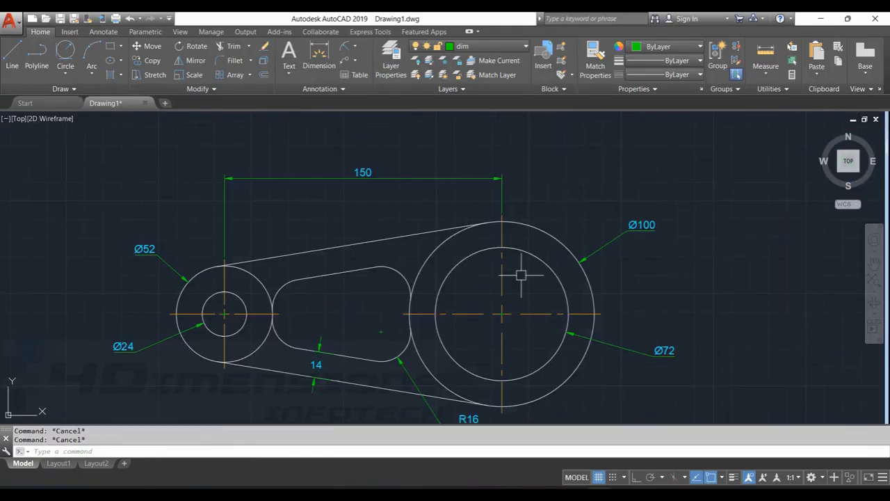
scroll(586, 270, "down", 2)
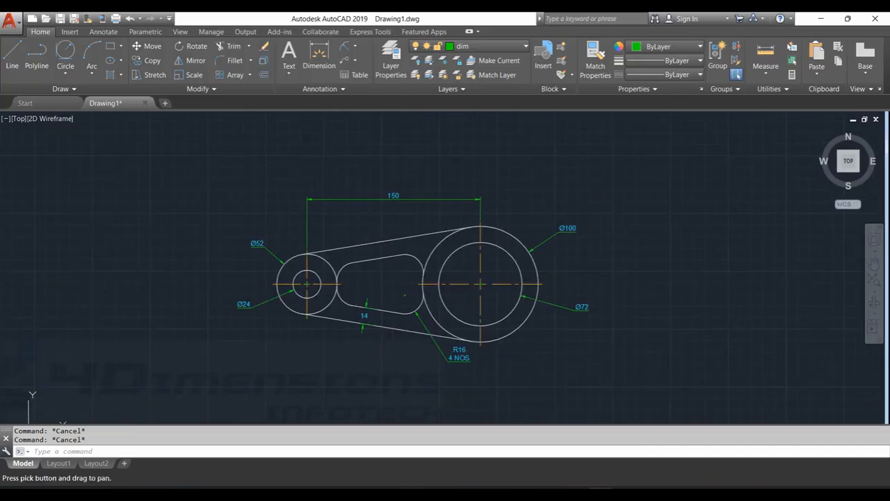
- Reposition the Ø72 dimension's text beside the large circle
scroll(572, 270, "up", 2)
left_click(588, 328)
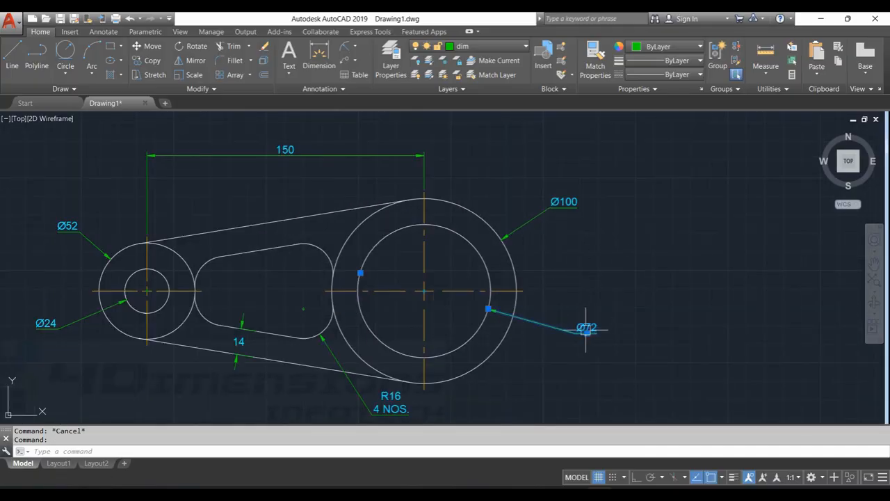
left_click(586, 331)
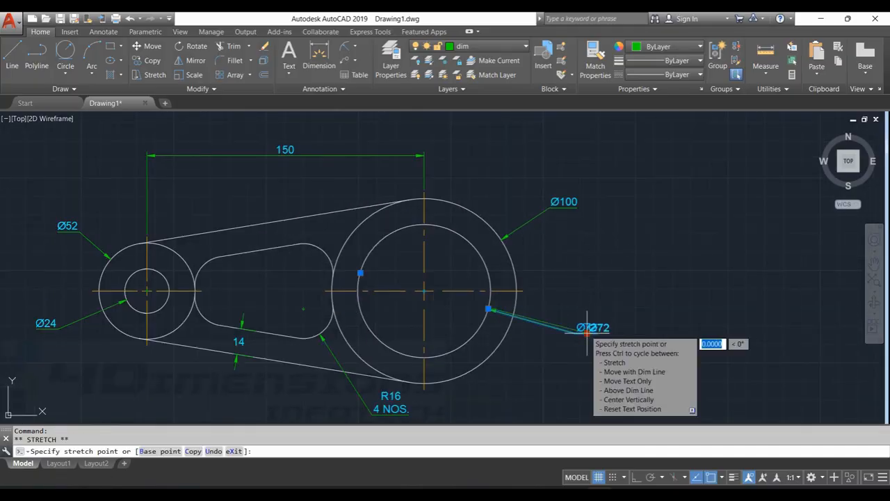
- Stretch the Ø72 dimension's text outward, farther away from the large circles
left_click(706, 362)
middle_click_drag(633, 281, 643, 259)
key("Escape")
key("Escape")
scroll(619, 292, "up", 2)
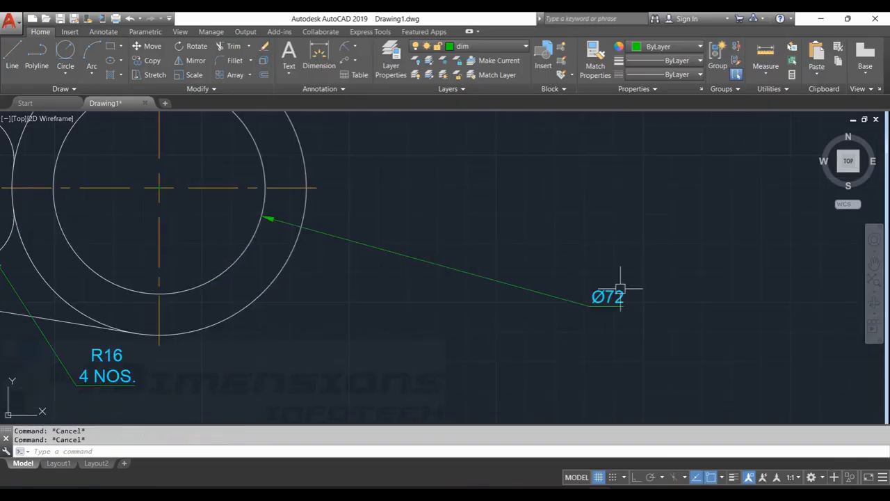
- Stretch the Ø72 dimension's text back inward so it sits just outside the large outer circle
scroll(572, 278, "down", 4)
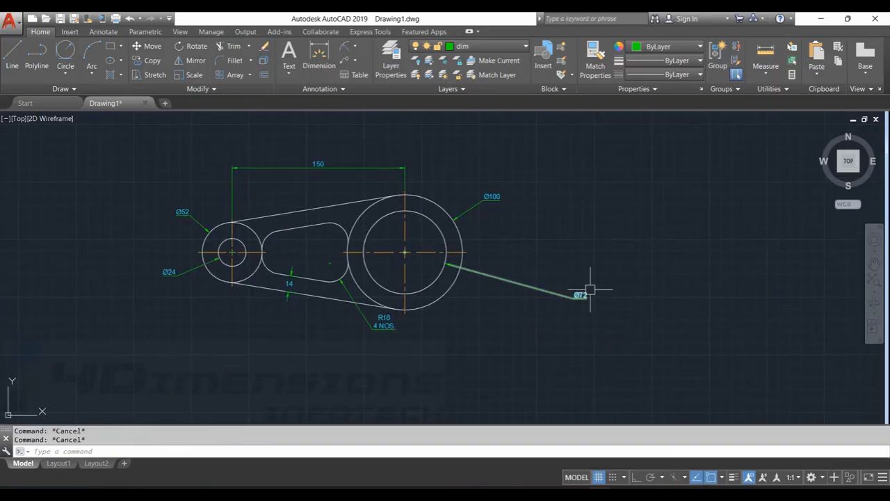
left_click(576, 292)
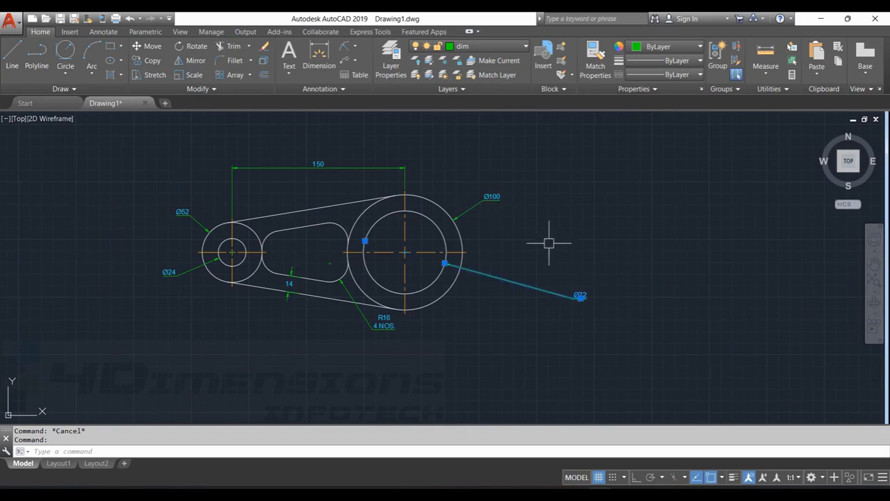
left_click(580, 298)
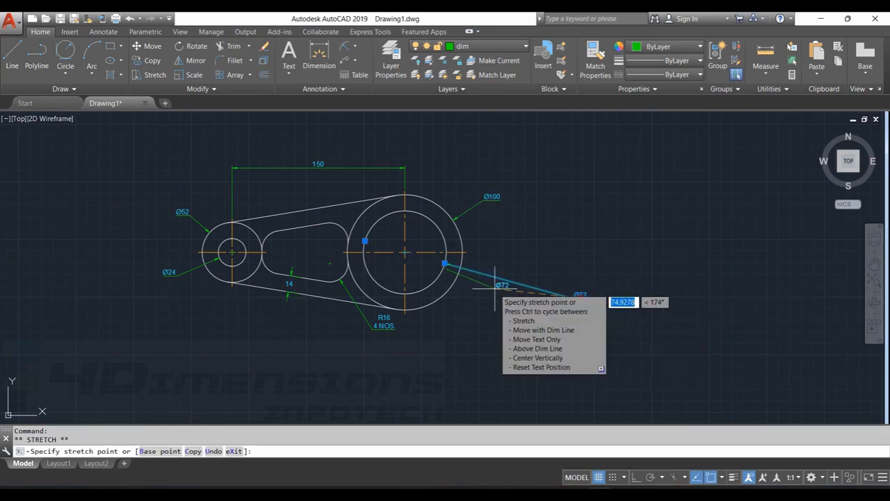
key("Escape")
key("Escape")
- Stretch the Ø24 dimension's text closer to the small circles
left_click(171, 272)
scroll(175, 271, "up", 4)
left_click(157, 285)
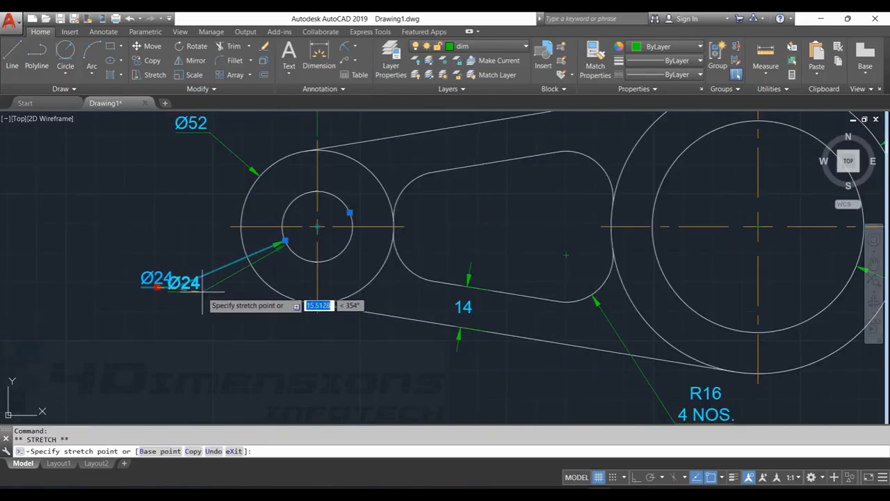
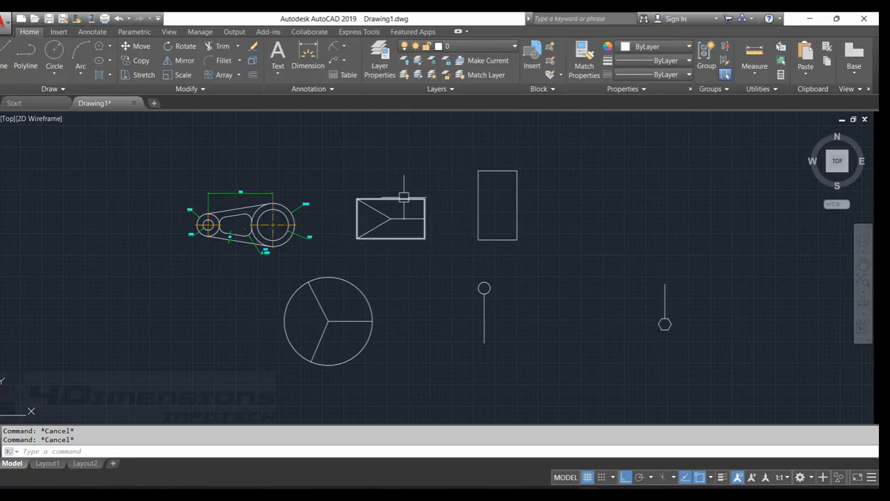
- Start a hatch for the divided rectangle and look through the available hatch patterns
scroll(390, 198, "up", 4)
middle_click_drag(547, 172, 524, 182)
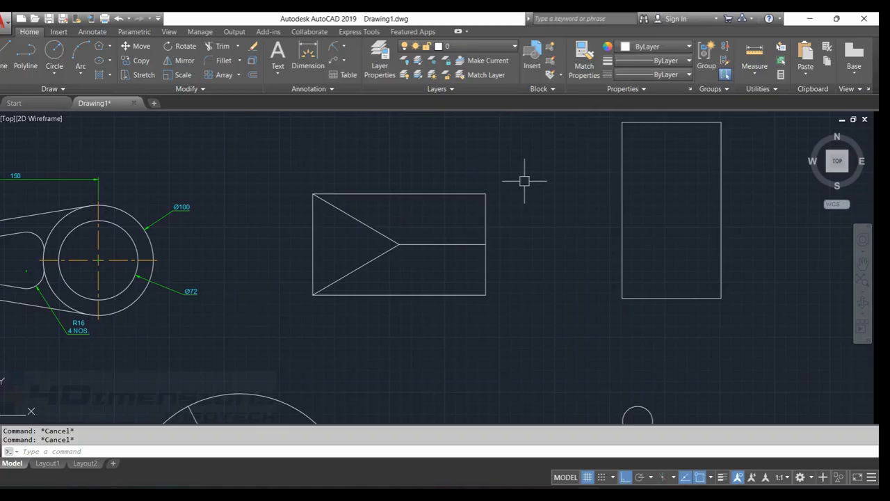
type("h")
key("Return")
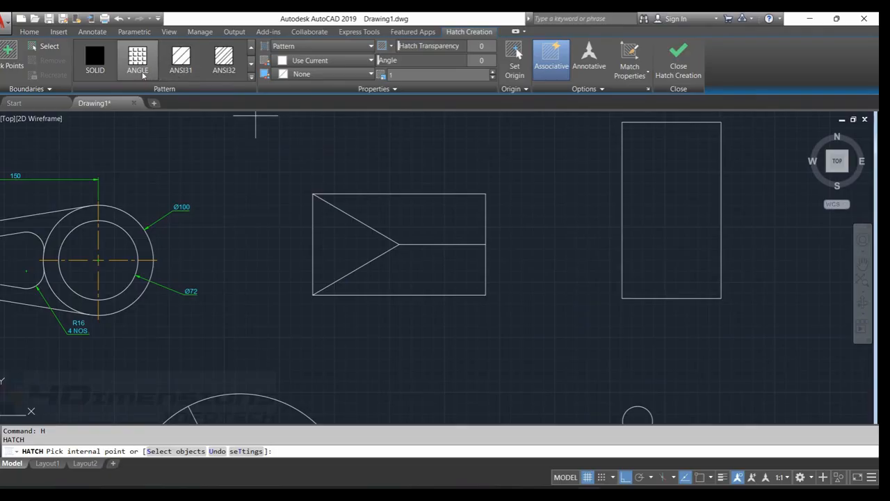
left_click(251, 63)
left_click(251, 63)
left_click(251, 63)
left_click(251, 64)
left_click(251, 64)
left_click(251, 66)
left_click(251, 66)
left_click(252, 48)
left_click(251, 49)
left_click(252, 49)
left_click(252, 48)
left_click(251, 48)
left_click(252, 48)
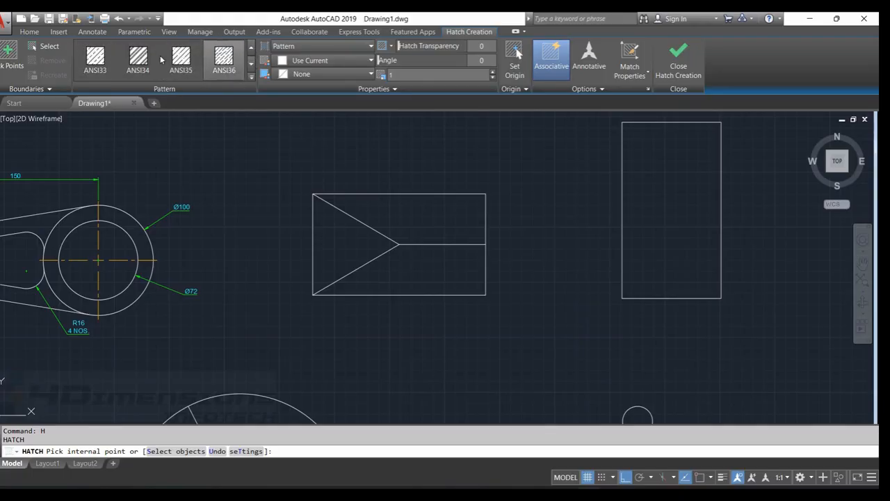
left_click(251, 65)
left_click(251, 65)
left_click(251, 65)
left_click(251, 66)
left_click(251, 66)
left_click(251, 49)
left_click(252, 49)
left_click(252, 49)
left_click(251, 50)
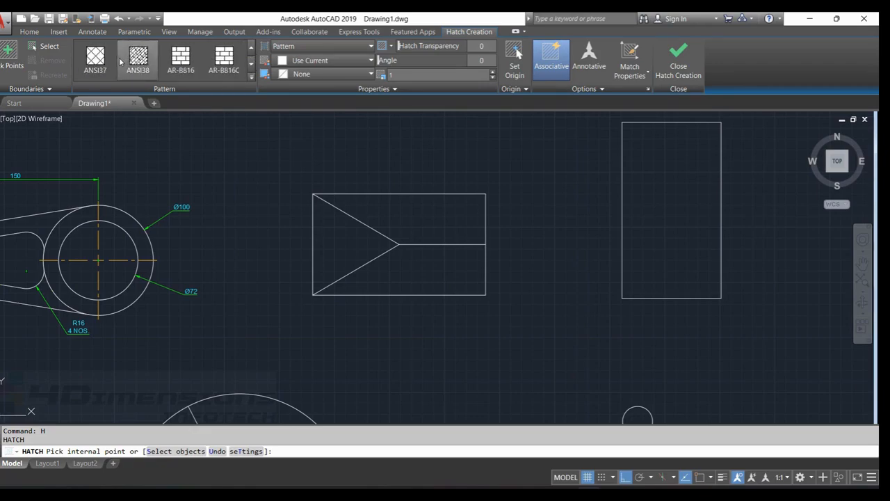
left_click(252, 50)
left_click(251, 50)
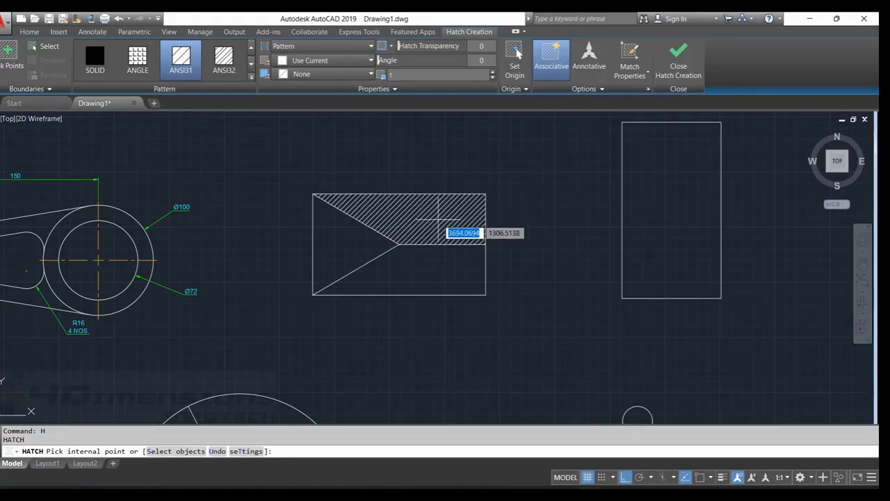
- Hatch the divided rectangle's upper region with the ANSI31 pattern in purple (169,83,160)
left_click(441, 233)
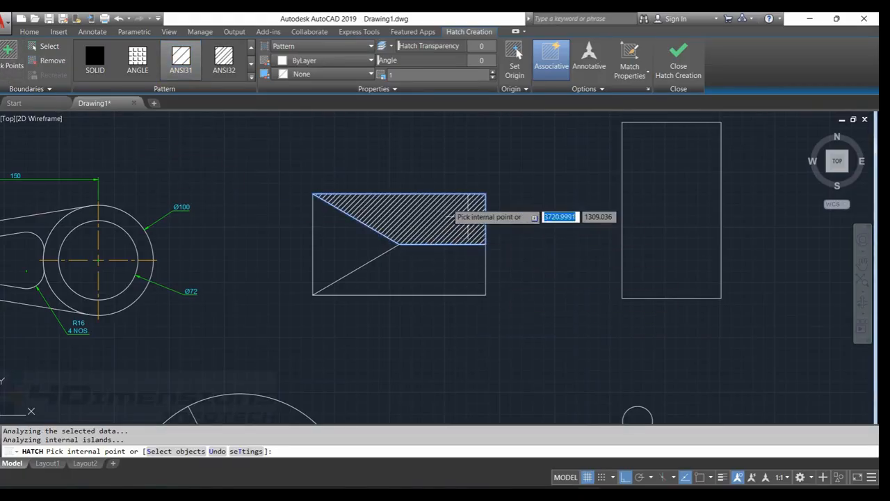
left_click(330, 62)
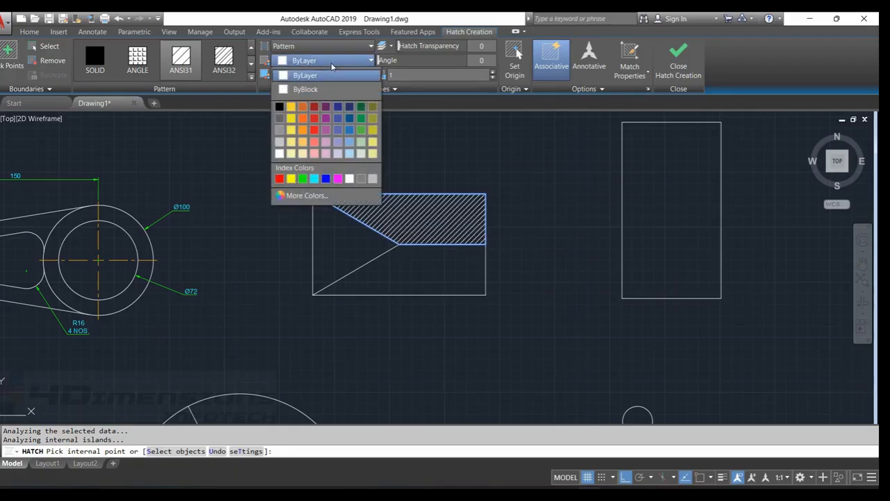
left_click(325, 130)
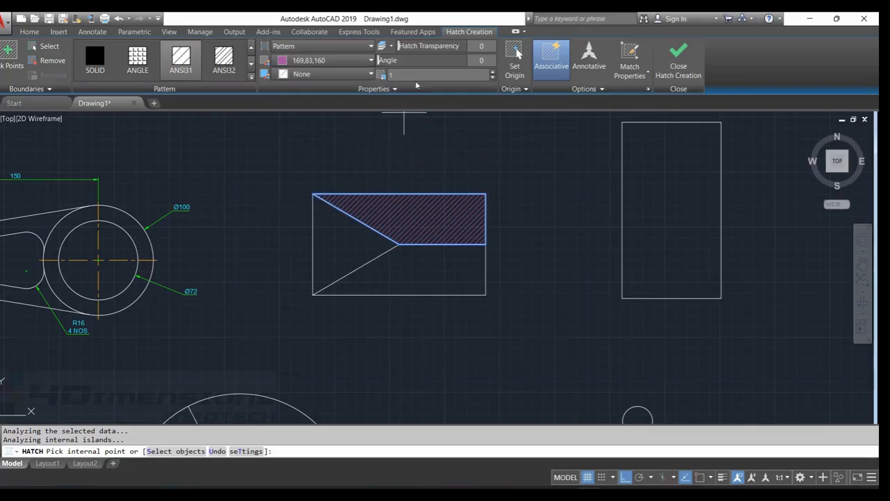
- Set the upper region's hatch scale to 2 and check the line spacing
left_click(476, 77)
type("2")
scroll(442, 226, "up", 2)
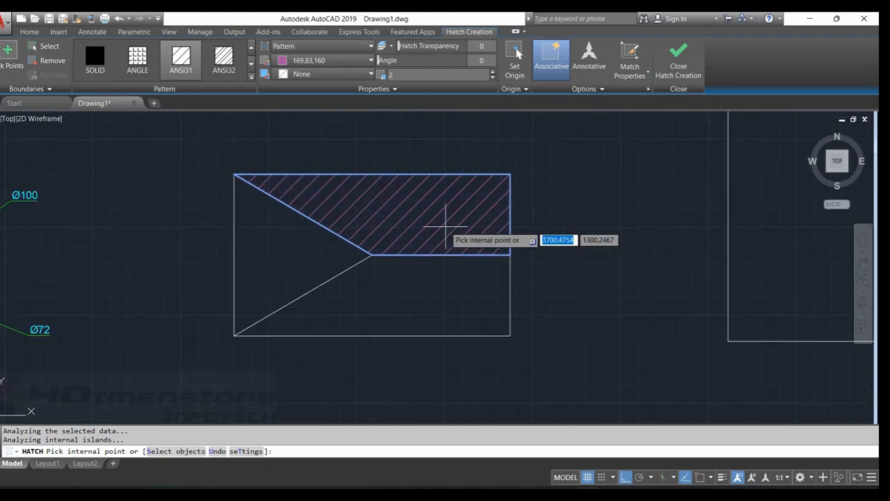
scroll(427, 220, "down", 4)
scroll(407, 210, "up", 2)
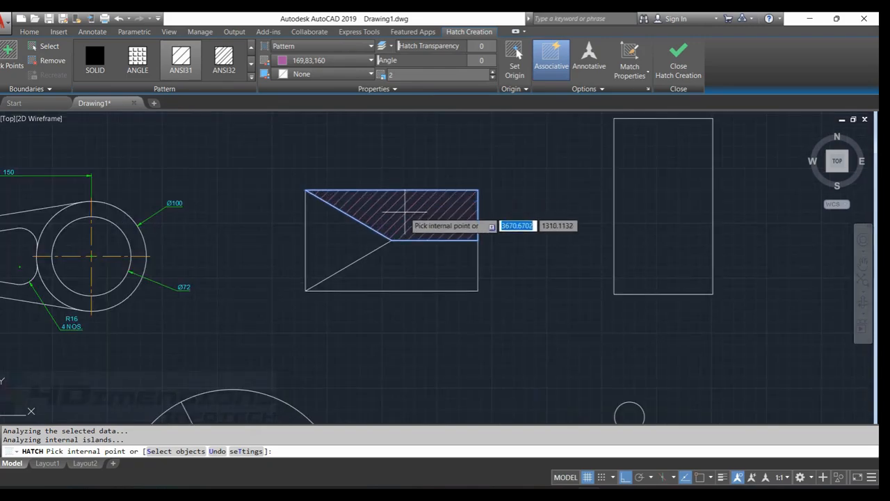
- Try a hatch scale of 1.5 on the upper region, then set the scale back to 1
scroll(389, 198, "up", 4)
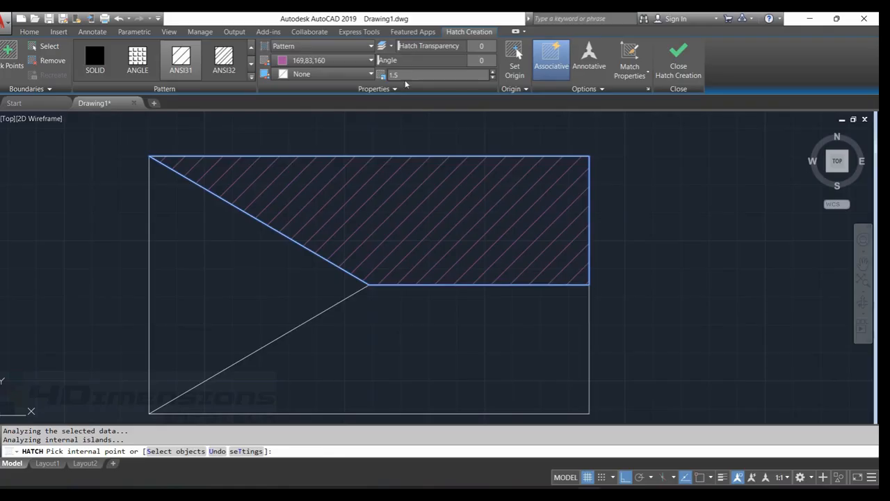
scroll(389, 175, "down", 4)
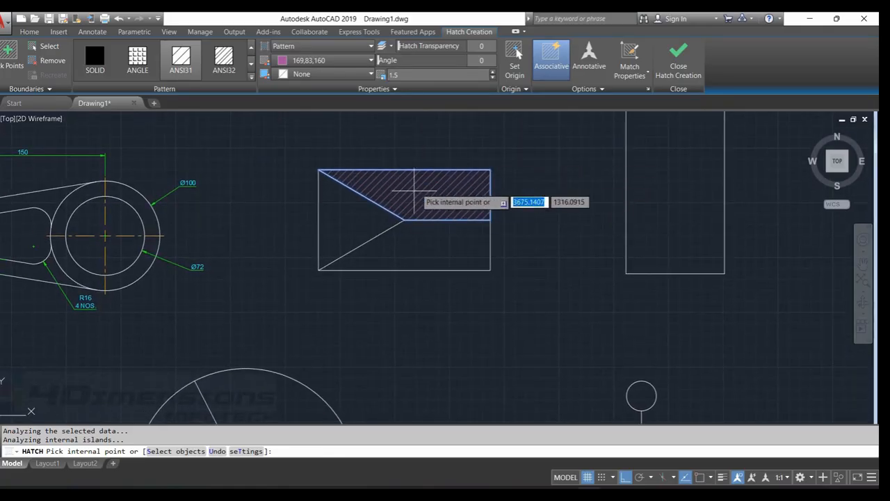
left_click(412, 74)
type("1")
key("Return")
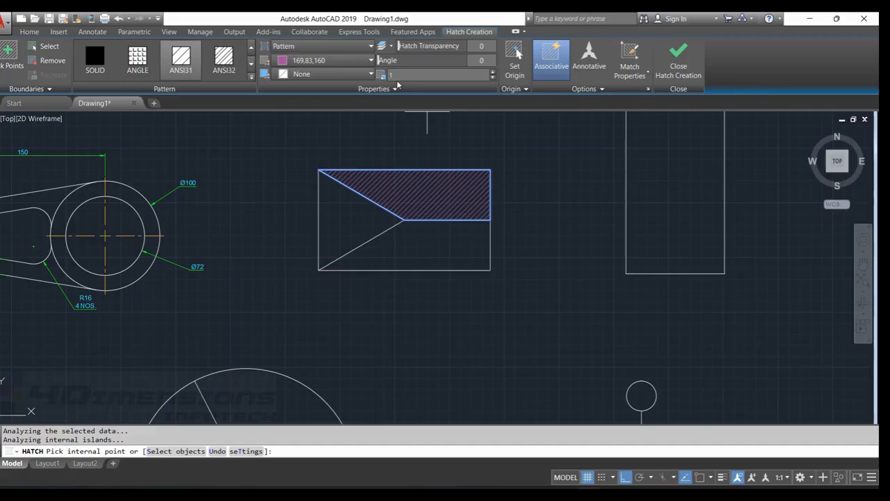
- Change the upper region's hatch pattern to BRASS
left_click(251, 64)
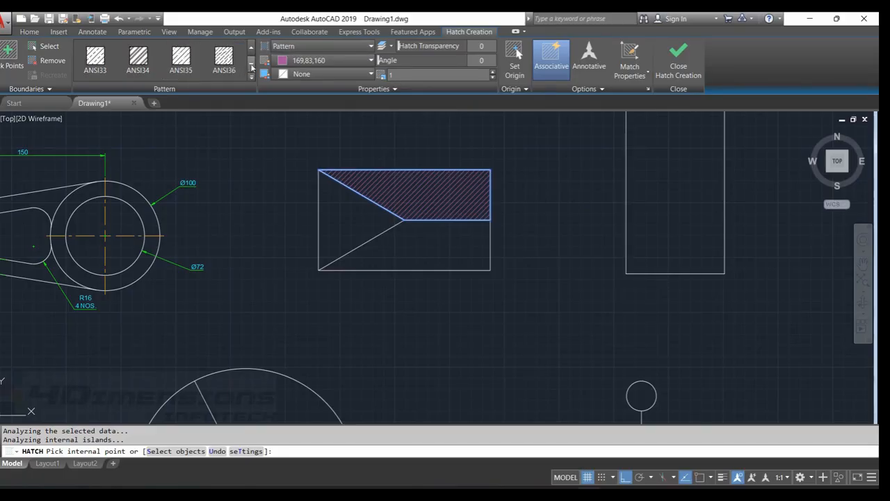
left_click(251, 65)
left_click(251, 65)
left_click(251, 65)
left_click(250, 64)
left_click(184, 58)
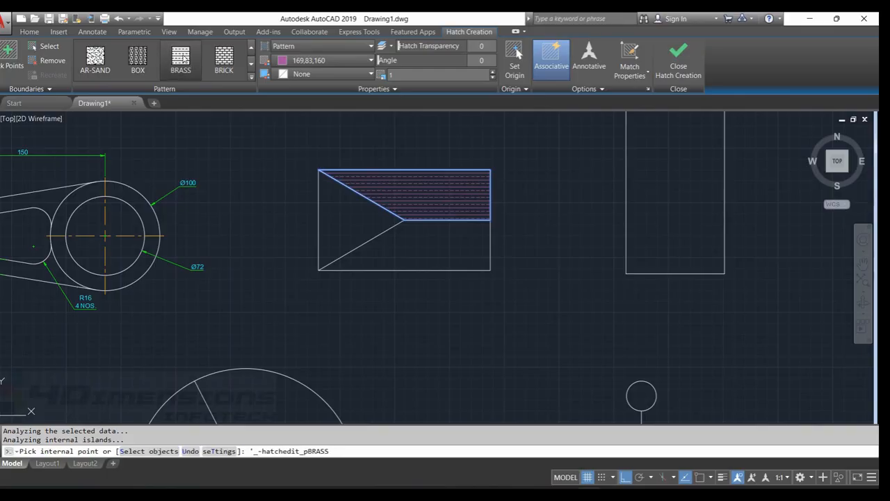
- Set the BRASS hatch angle to 45 and finish the hatch
scroll(438, 191, "up", 4)
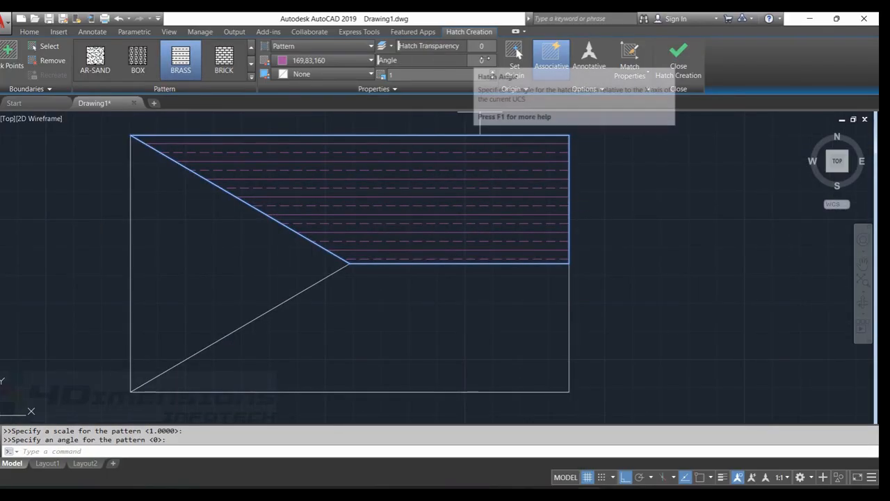
type("5")
key("Return")
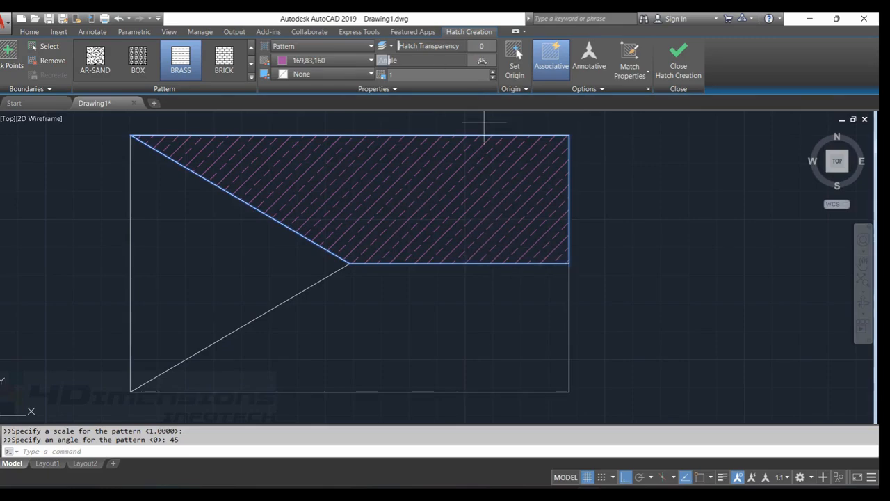
scroll(426, 240, "down", 2)
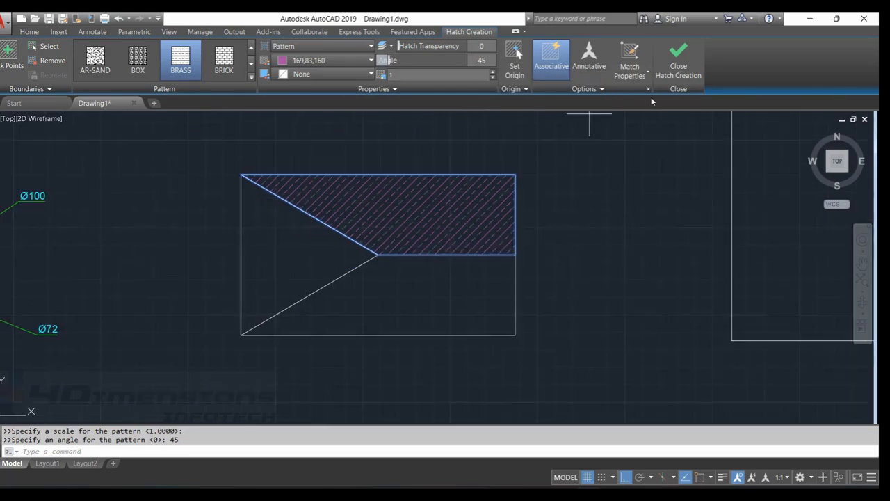
left_click(677, 69)
key("Escape")
- Hatch the triangular region at the rectangle's left side with the BRICK pattern
middle_click_drag(439, 336, 426, 315)
type("H")
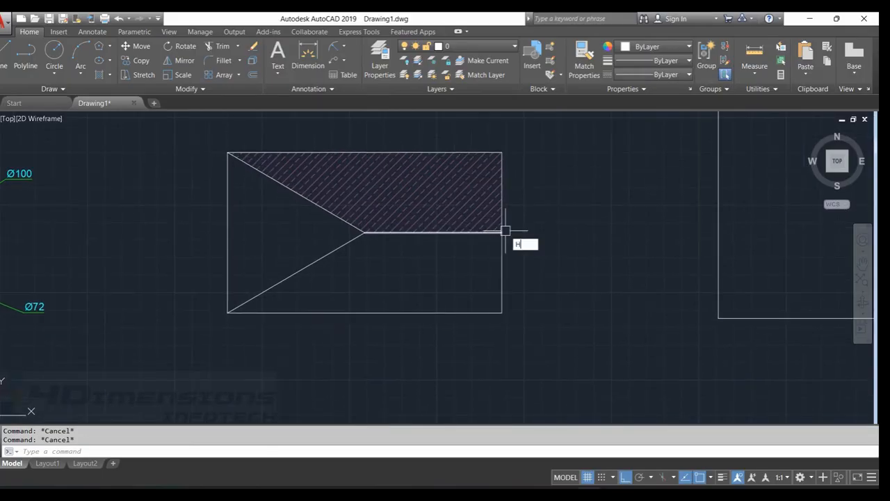
key("Return")
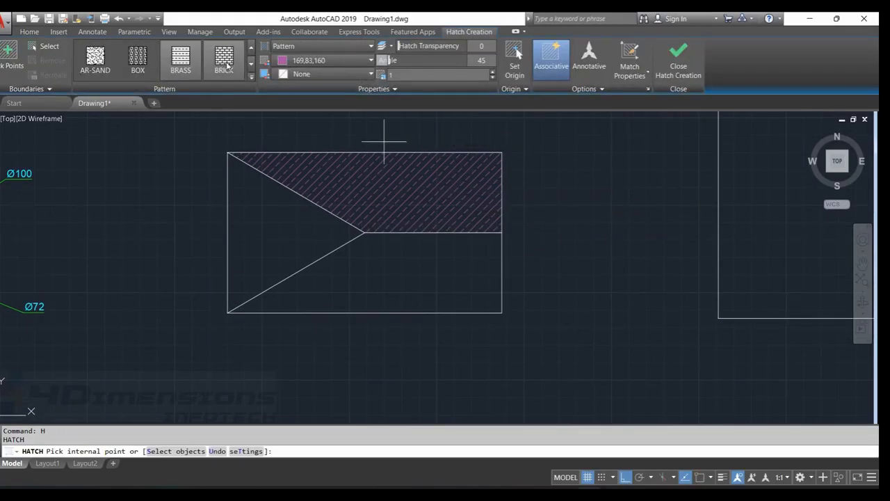
left_click(226, 63)
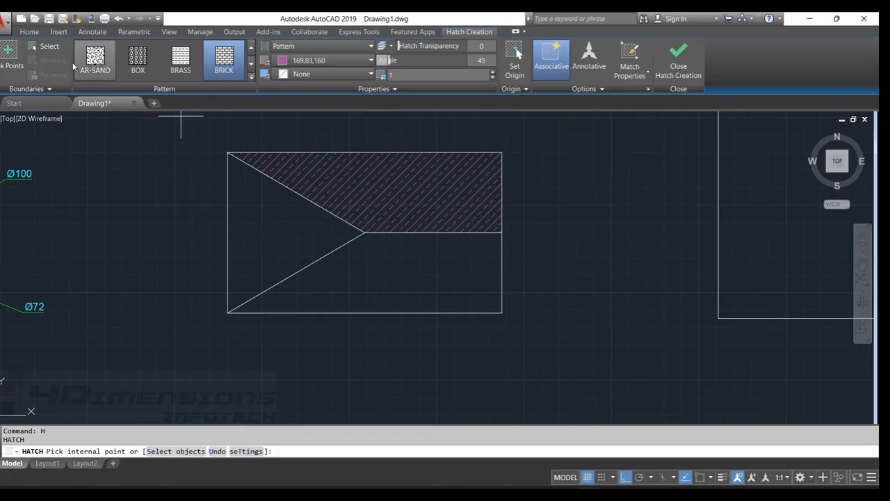
left_click(271, 219)
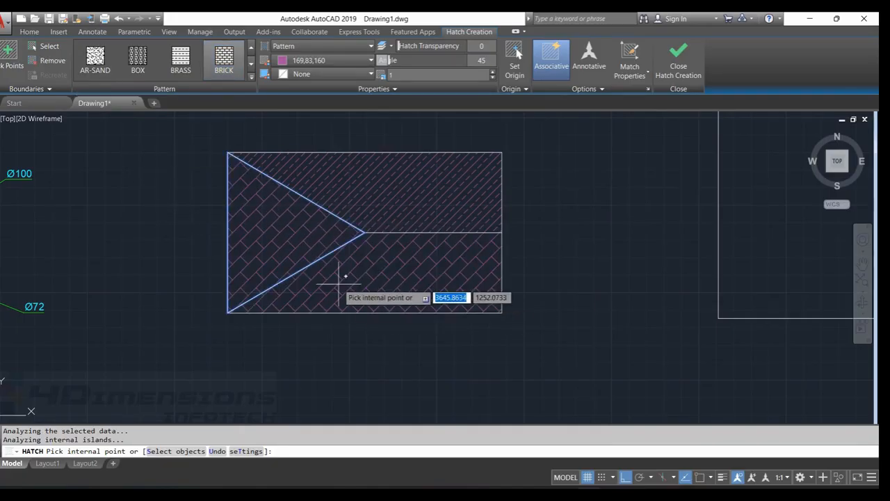
key("Escape")
- Change the triangle's brick hatch to orange (205,105,40) with an angle of 0
left_click(292, 230)
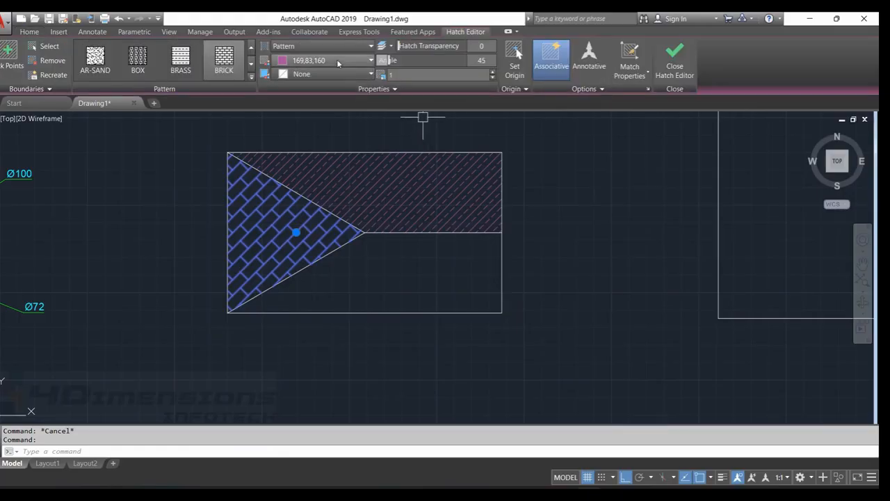
left_click(336, 61)
left_click(304, 106)
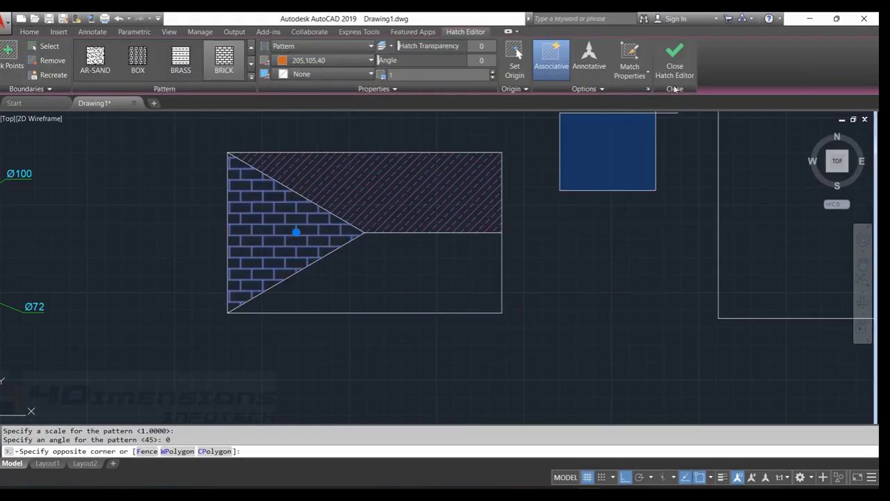
left_click(674, 61)
scroll(399, 241, "down", 5)
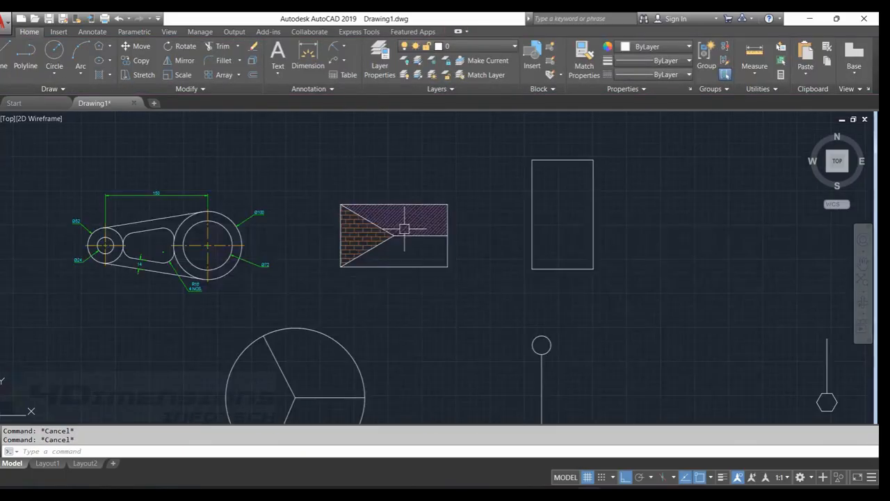
middle_click_drag(419, 244, 407, 209)
scroll(441, 207, "up", 2)
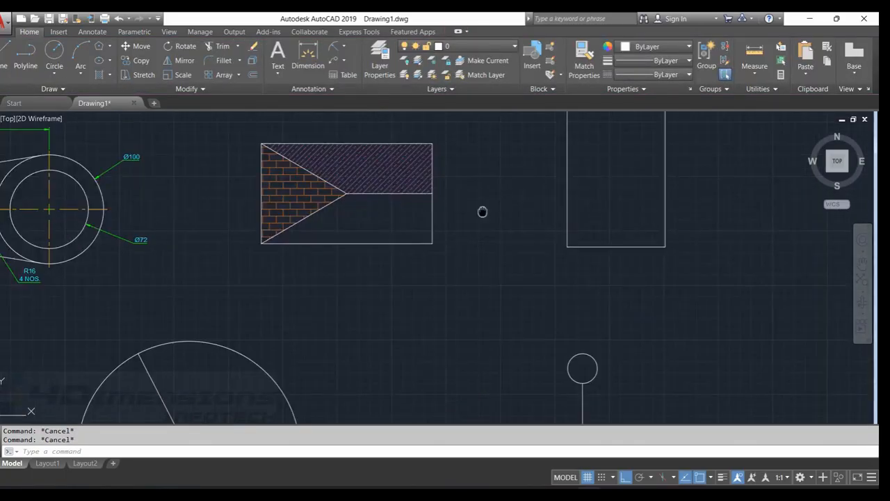
middle_click_drag(482, 206, 463, 226)
scroll(299, 198, "up", 2)
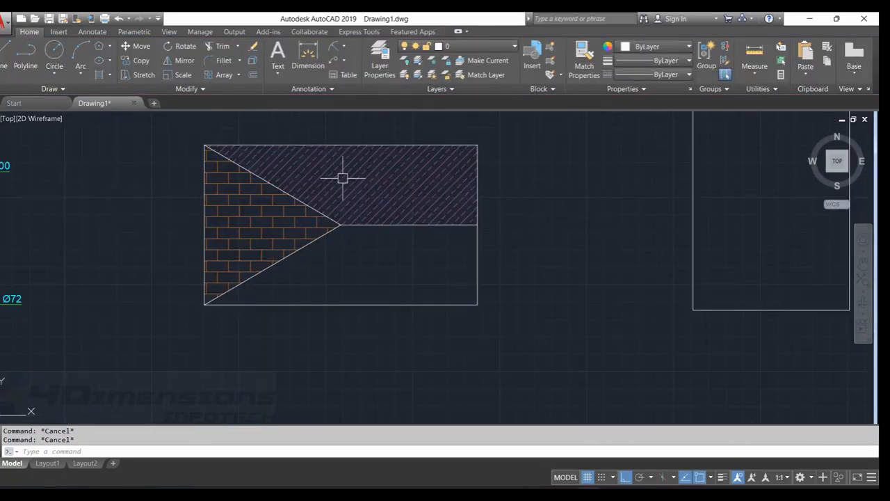
middle_click_drag(511, 222, 511, 228)
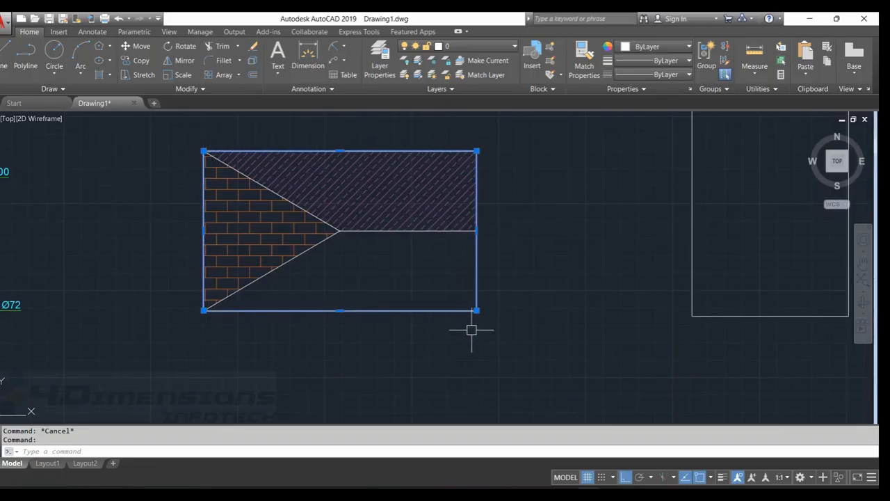
key("Escape")
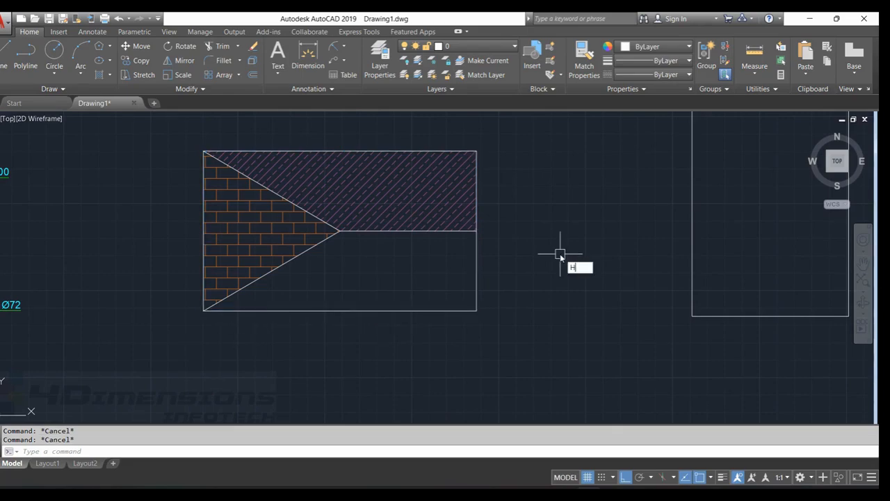
- Hatch the whole divided rectangle by selecting its outline, and color the hatch yellow (241,235,31)
key("Return")
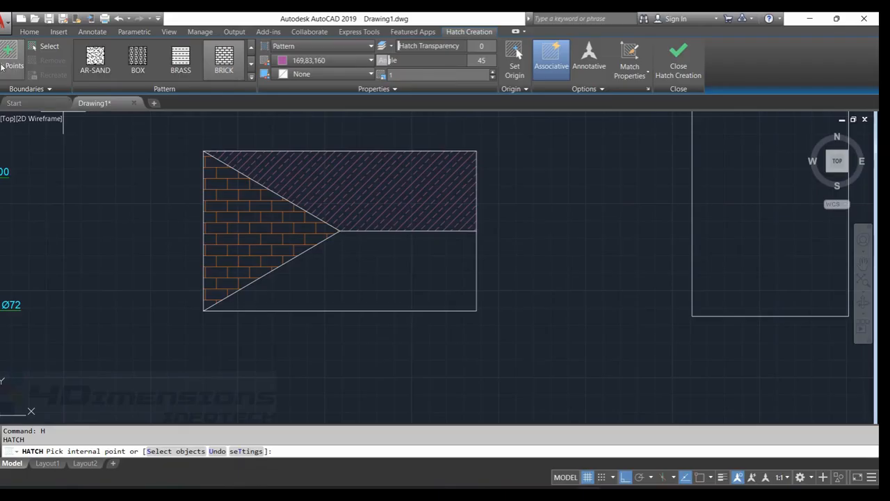
left_click(49, 46)
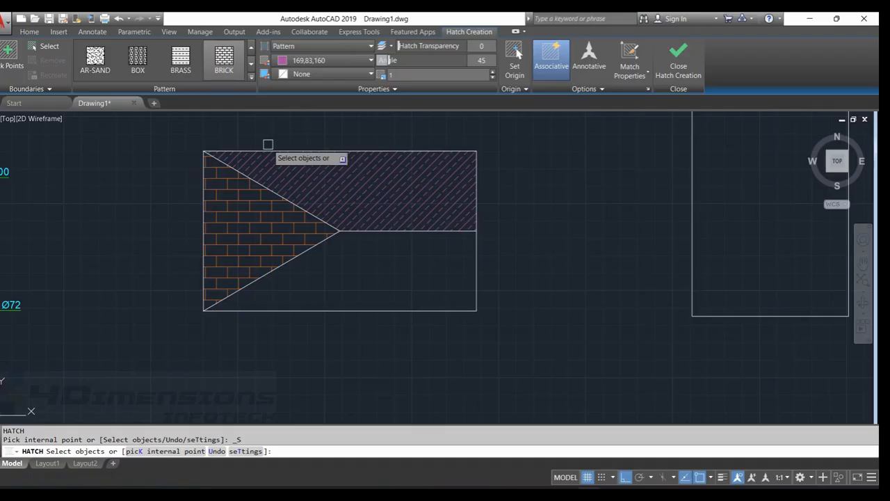
left_click(326, 310)
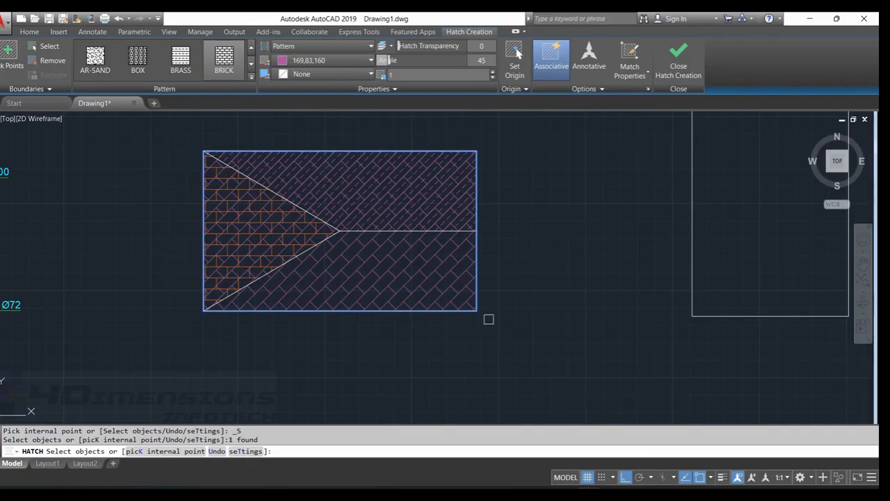
left_click(321, 61)
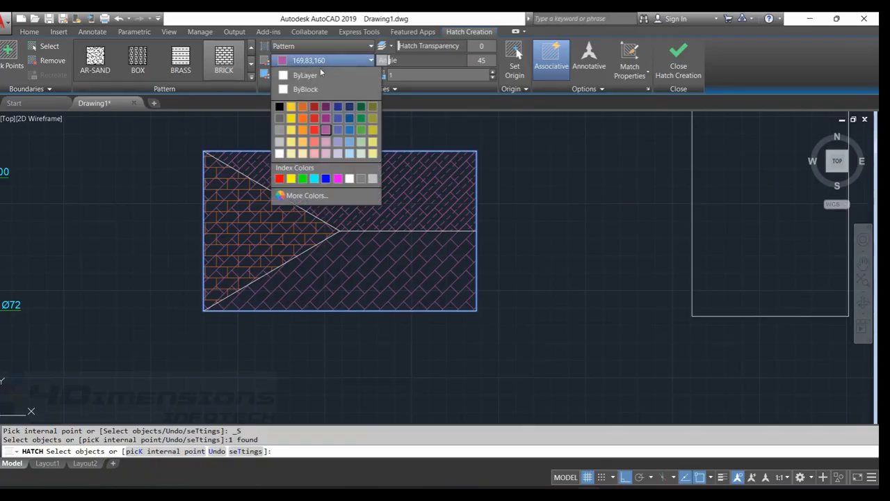
left_click(292, 118)
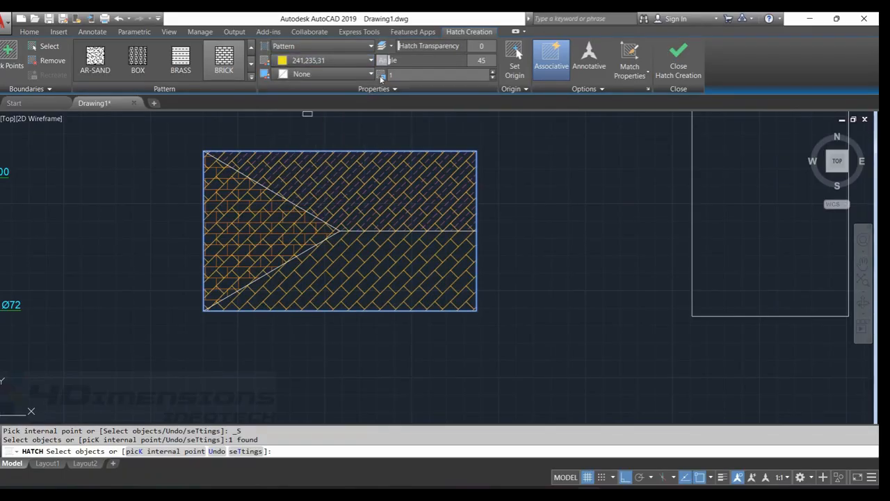
- Change the rectangle's yellow hatch to the AR-SAND pattern at a scale of 0.2 and finish the hatch
left_click(98, 64)
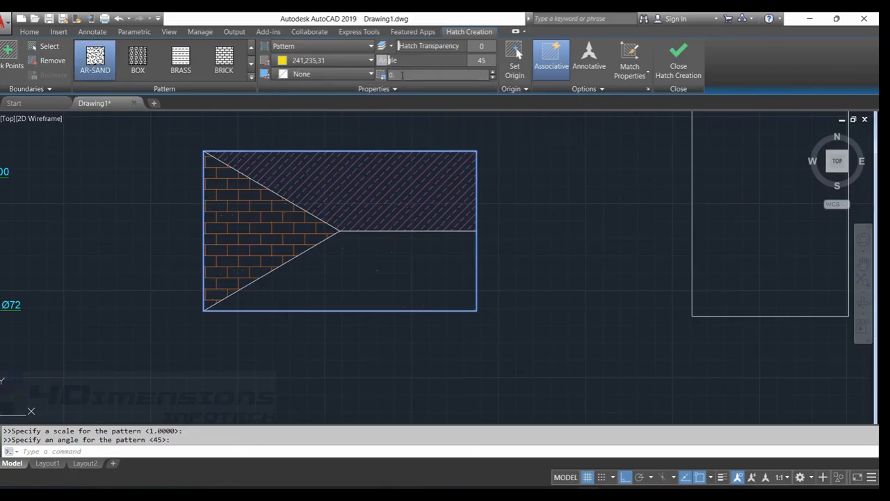
scroll(404, 292, "up", 3)
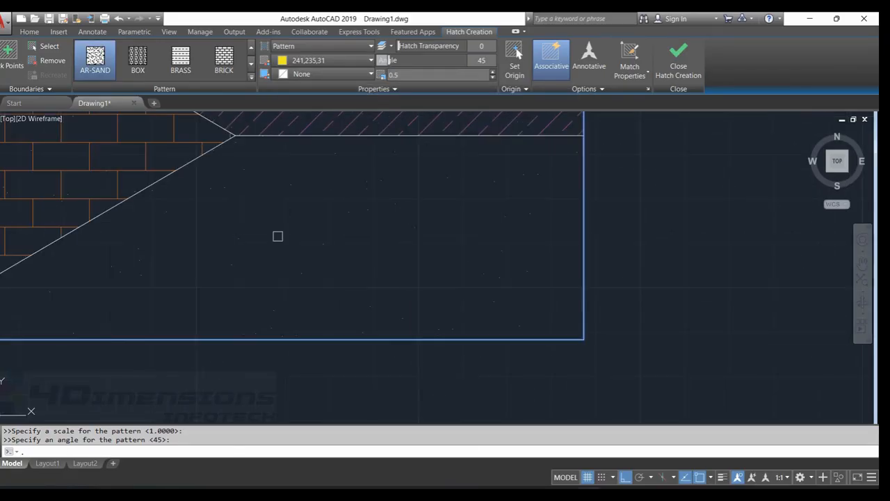
left_click(415, 75)
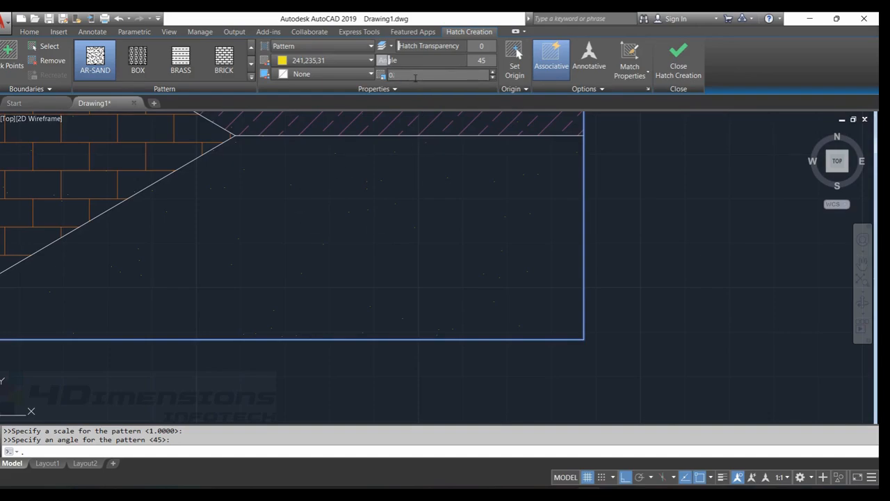
scroll(453, 193, "down", 3)
scroll(445, 290, "up", 2)
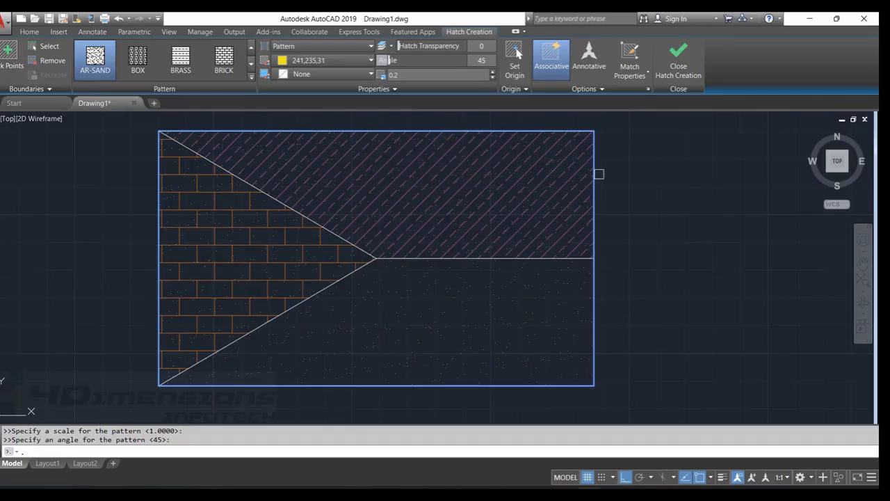
left_click(676, 68)
- Hatch the link's lower web region around the 14 dimension with the ANSI31 pattern by picking an internal point
scroll(556, 237, "down", 6)
scroll(596, 251, "up", 4)
mouse_move(390, 236)
middle_mouse_down()
mouse_move(405, 254)
mouse_move(469, 254)
middle_mouse_up()
middle_click_drag(347, 213, 489, 248)
scroll(452, 247, "down", 4)
scroll(354, 299, "up", 6)
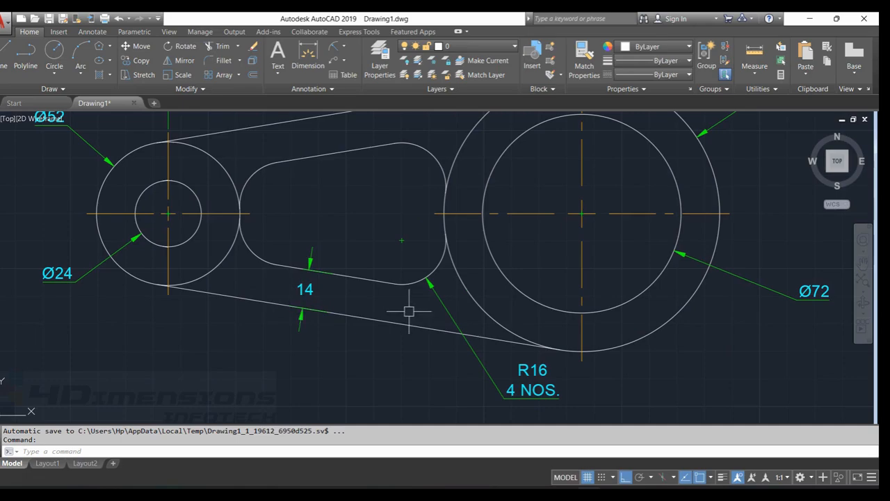
type("h")
key("Return")
left_click(251, 50)
left_click(251, 50)
left_click(251, 50)
left_click(251, 50)
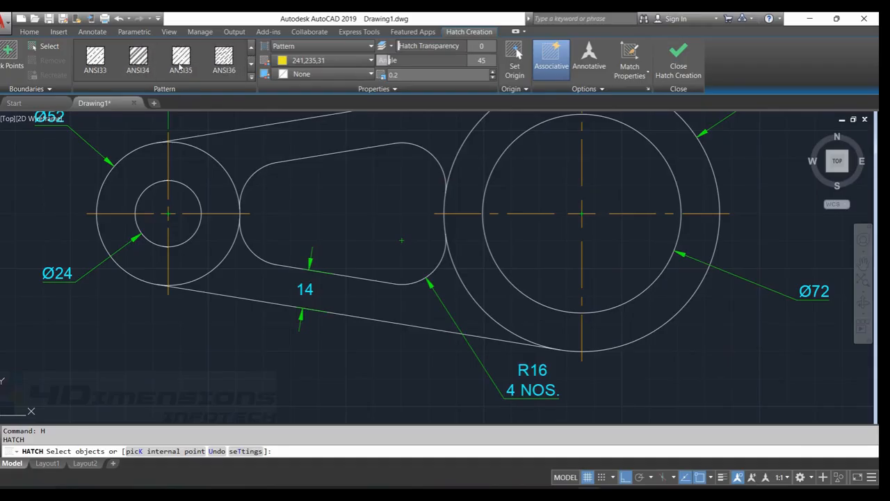
left_click(251, 50)
left_click(7, 52)
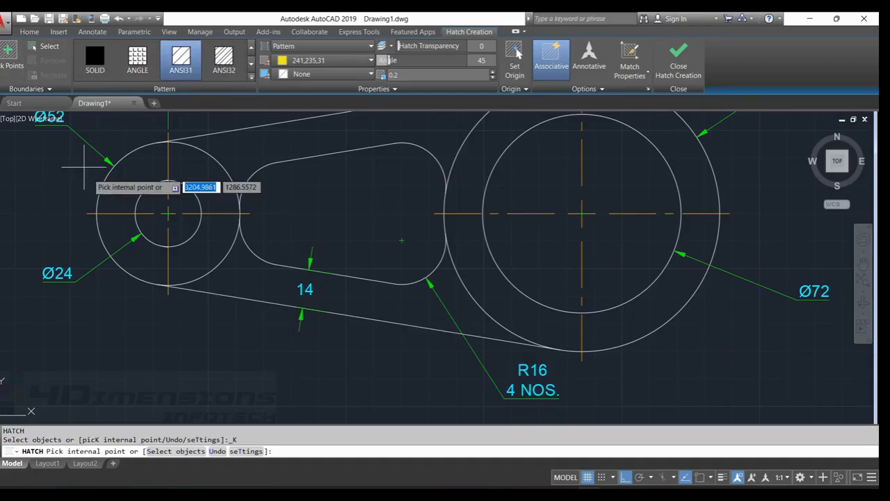
left_click(266, 274)
left_click(267, 276)
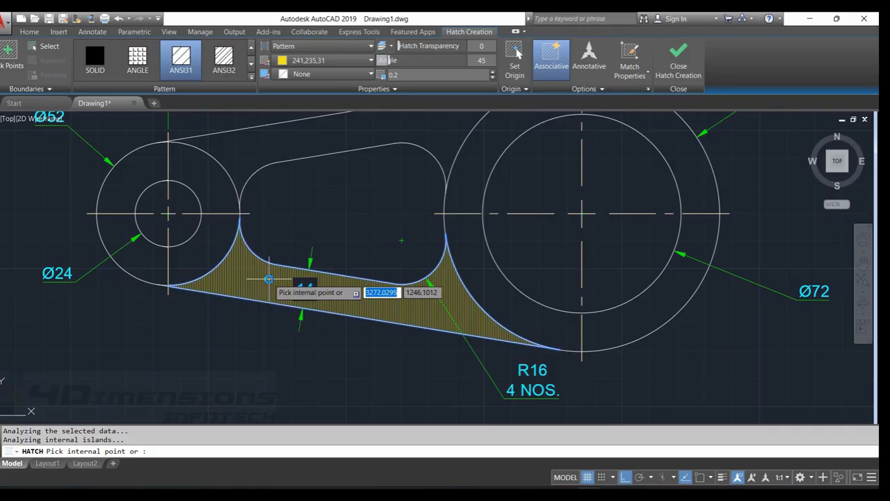
- Set the ANSI31 hatch angle to 0 and examine the hatch around the 14 dimension text
scroll(369, 340, "up", 2)
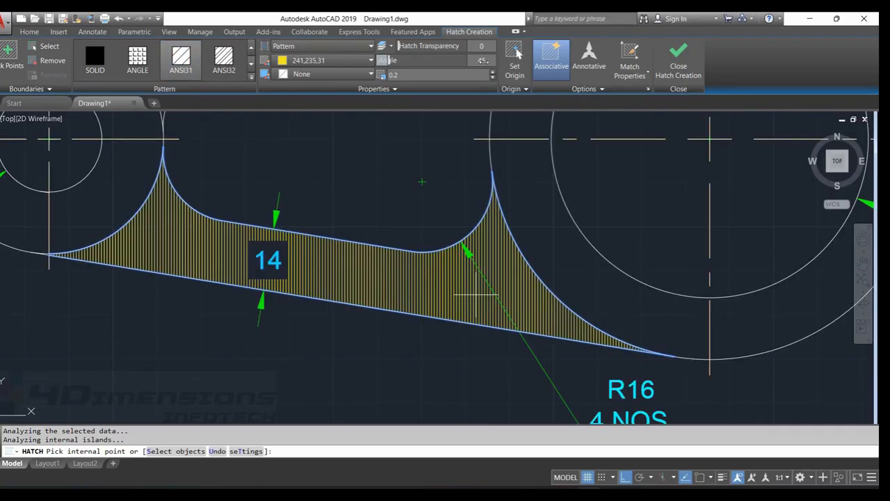
type("0")
key("Return")
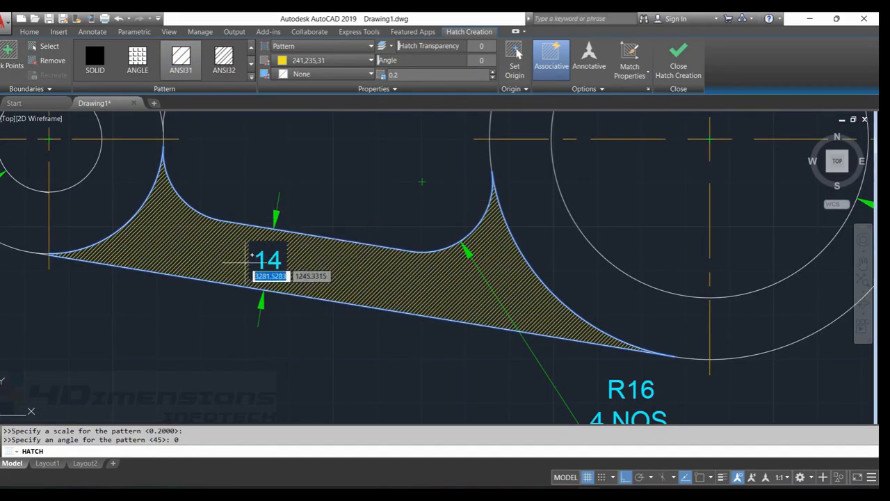
scroll(435, 359, "down", 3)
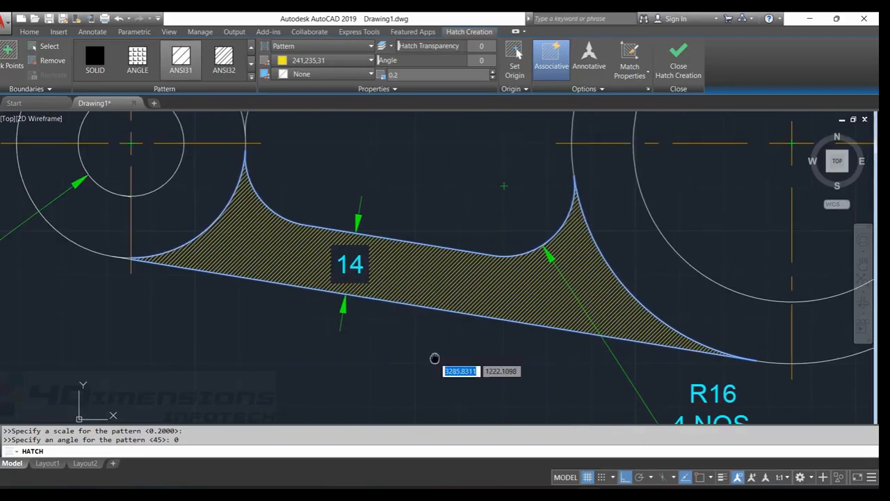
scroll(410, 313, "up", 2)
scroll(395, 300, "up", 3)
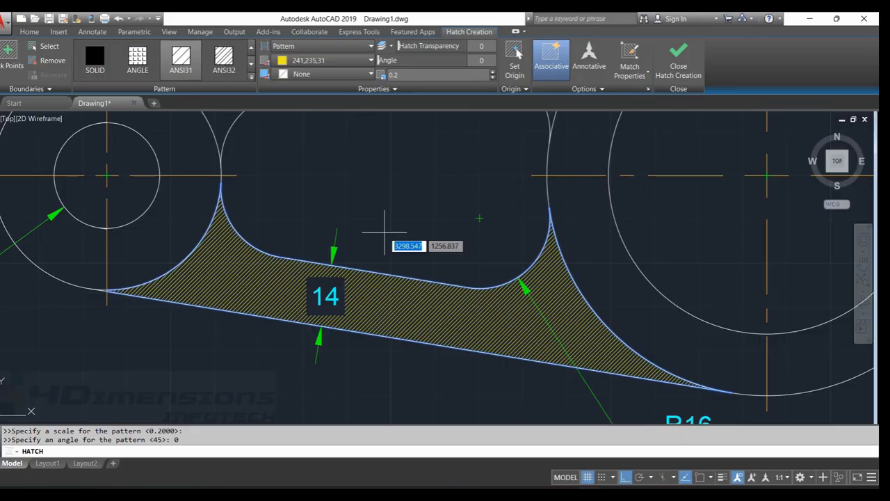
scroll(377, 300, "up", 4)
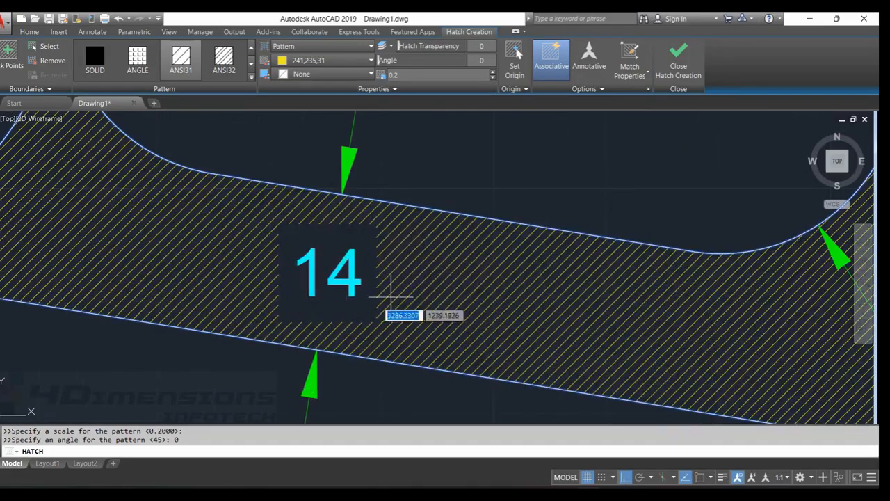
scroll(369, 264, "down", 3)
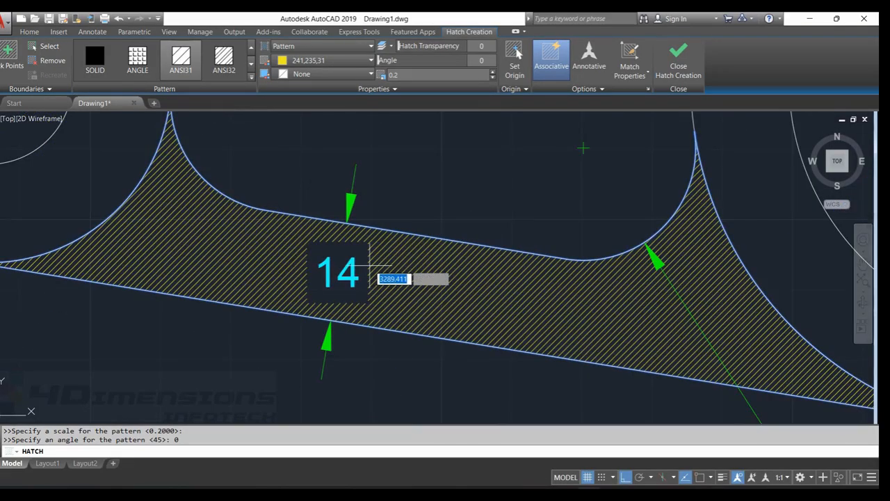
scroll(288, 274, "up", 3)
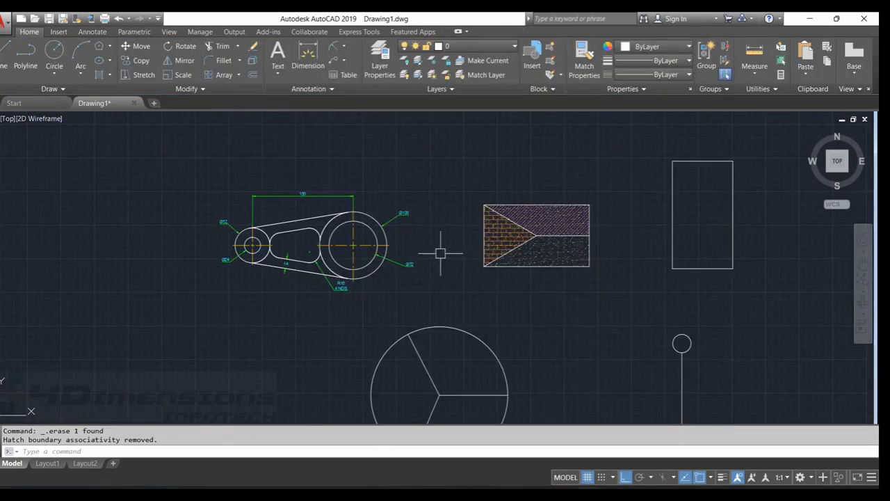
- Start a gradient fill and set its two colors to dark gray (99,100,102) and light gray (199,200,202)
middle_click_drag(440, 254, 437, 205)
middle_click_drag(520, 299, 475, 303)
middle_click_drag(571, 288, 559, 289)
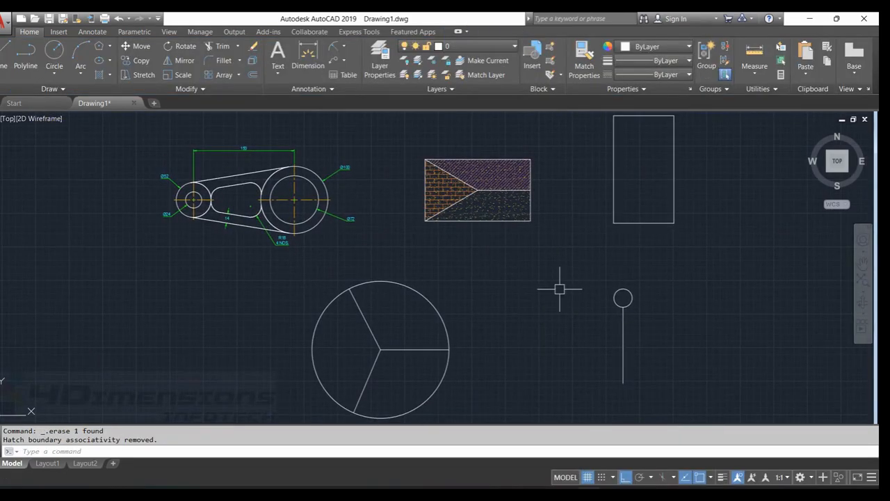
type("GR")
type("ADIENT")
key("Return")
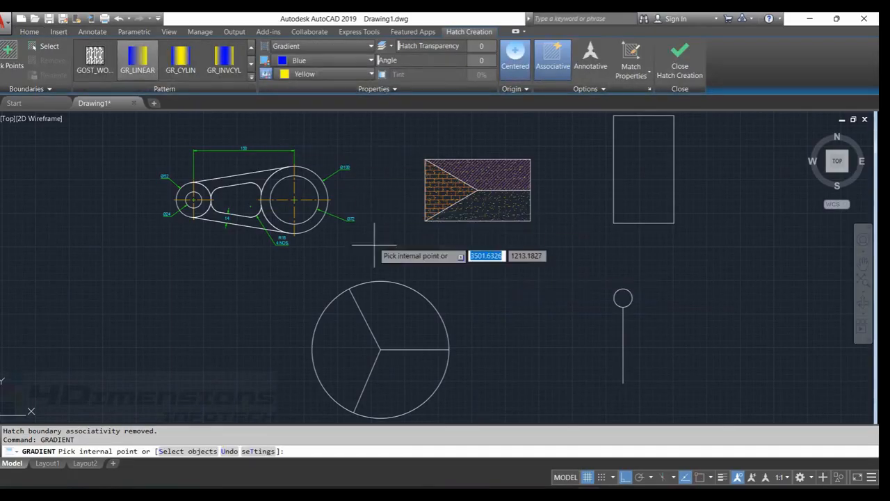
middle_click_drag(383, 256, 422, 275)
mouse_move(522, 269)
middle_mouse_down()
mouse_move(524, 254)
mouse_move(521, 271)
middle_mouse_up()
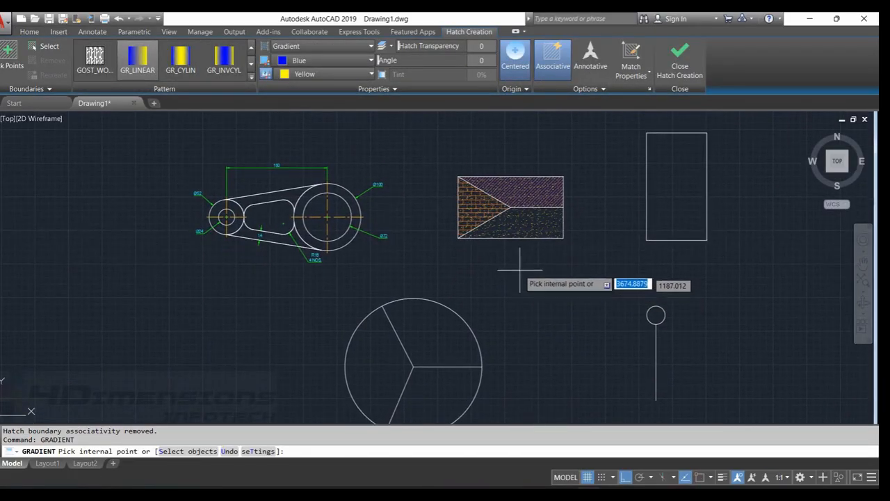
left_click(252, 50)
left_click(251, 50)
left_click(252, 50)
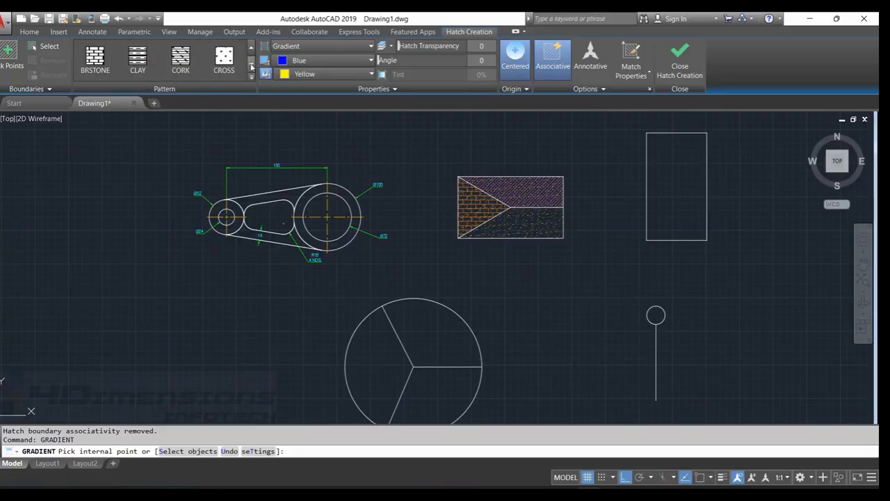
left_click(252, 65)
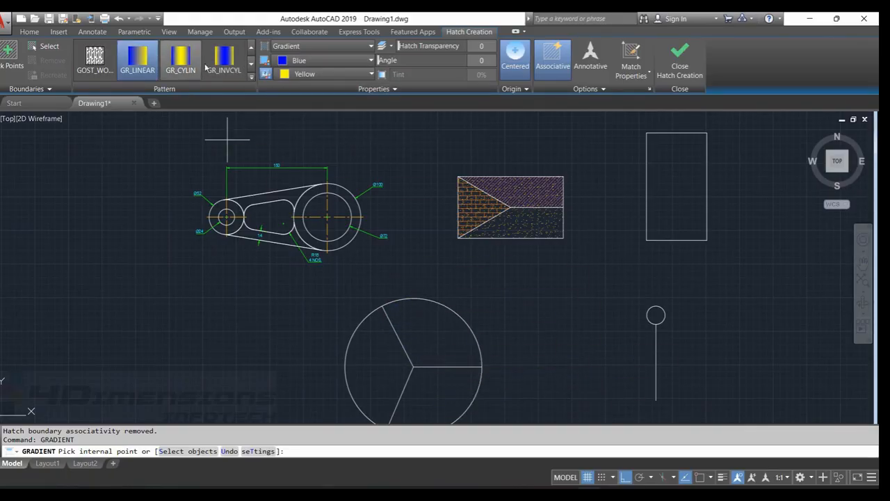
left_click(306, 62)
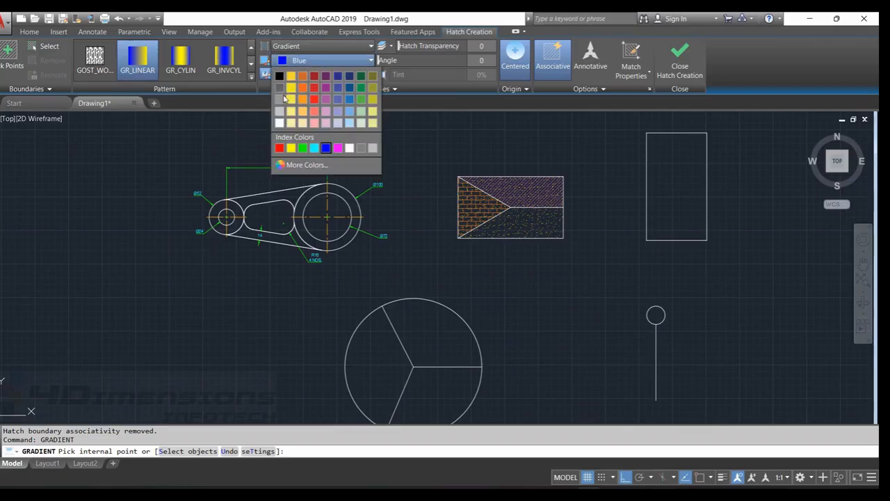
left_click(279, 88)
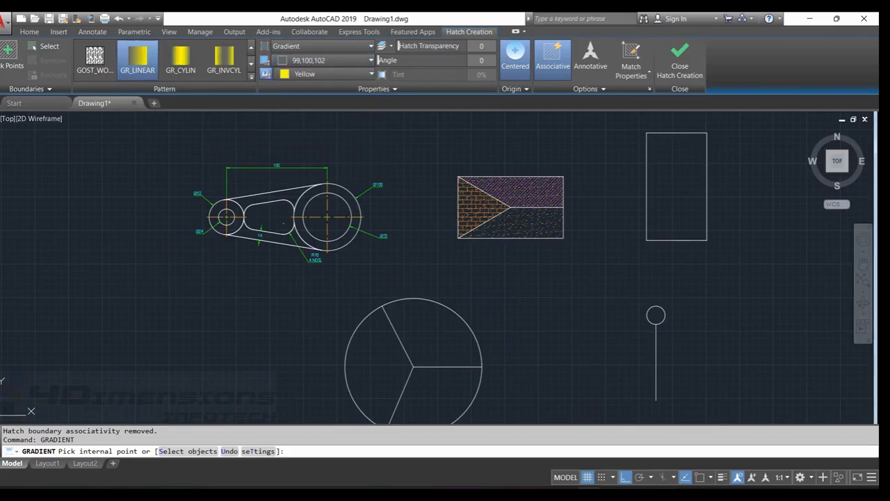
left_click(292, 74)
left_click(281, 125)
middle_click_drag(318, 173, 324, 142)
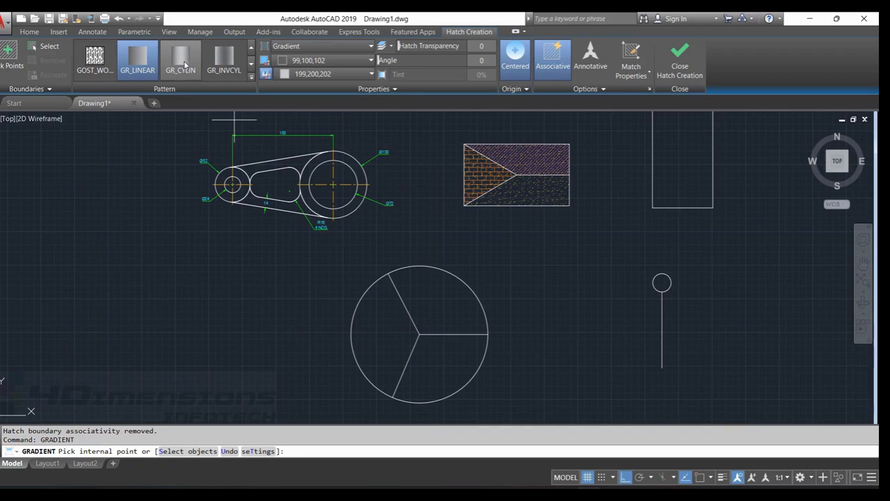
- Fill the upper-right sector of the divided circle with the GR_CYLIN gradient
left_click(251, 64)
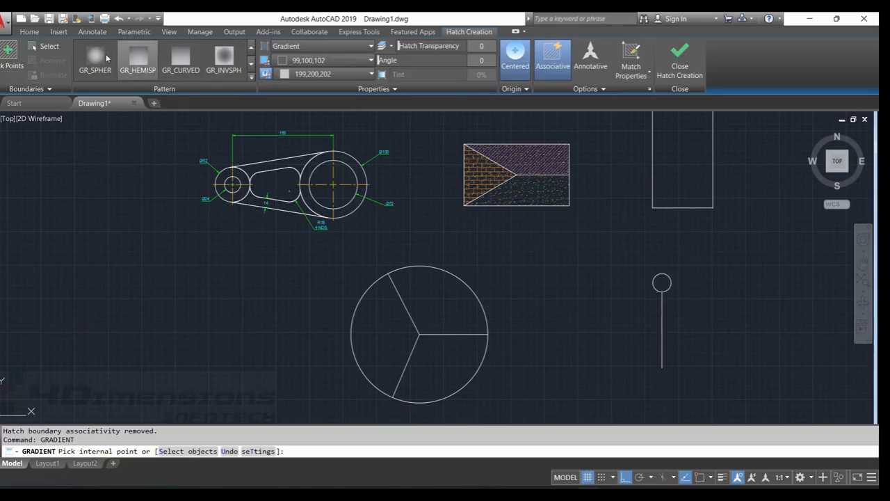
left_click(250, 48)
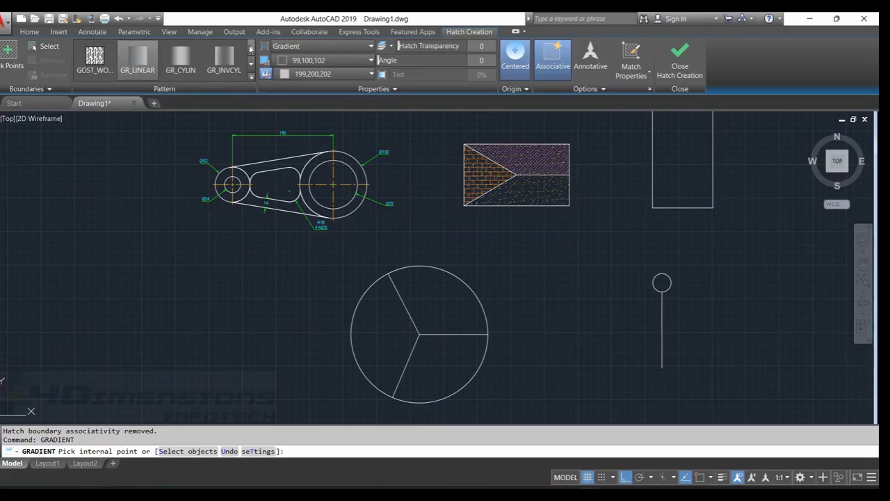
left_click(183, 61)
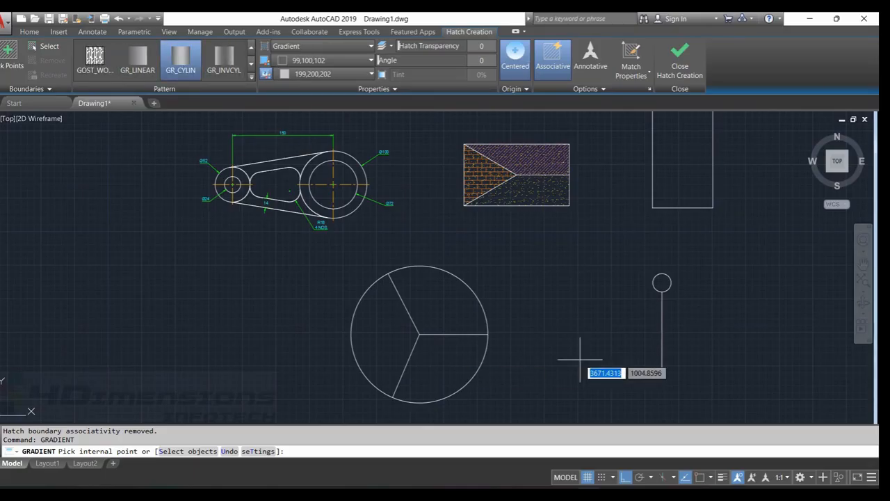
left_click(441, 313)
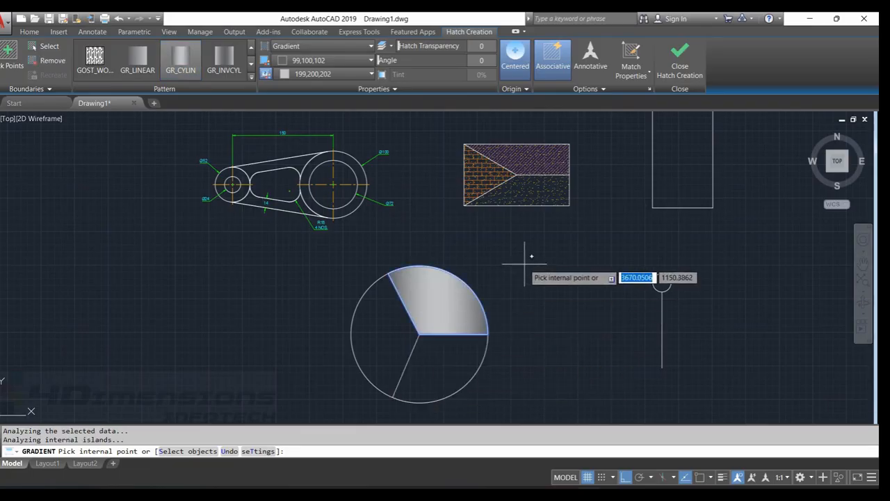
- Change the gradient pattern to GR_SPHER and fill the circle's remaining left and lower sectors
left_click(251, 65)
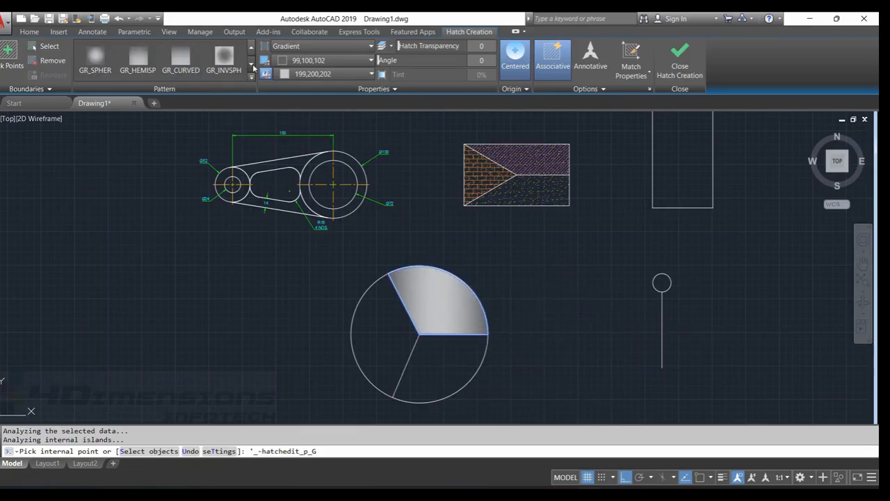
left_click(98, 62)
left_click(391, 351)
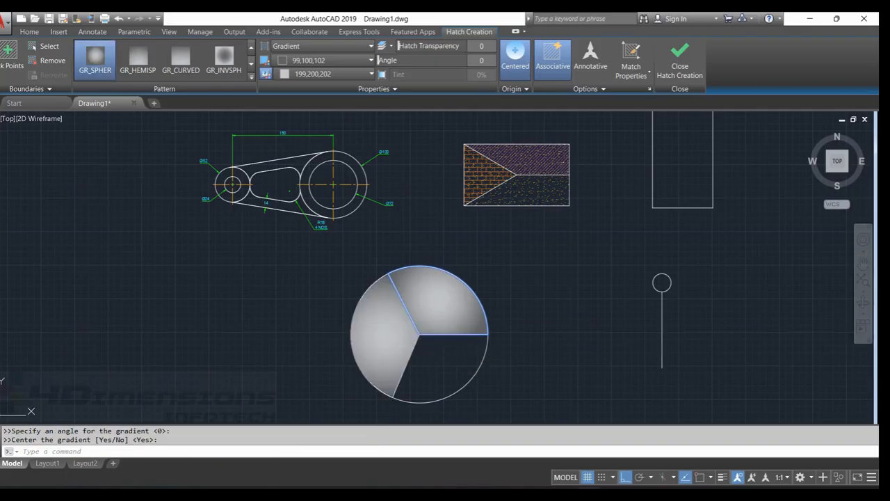
left_click(418, 367)
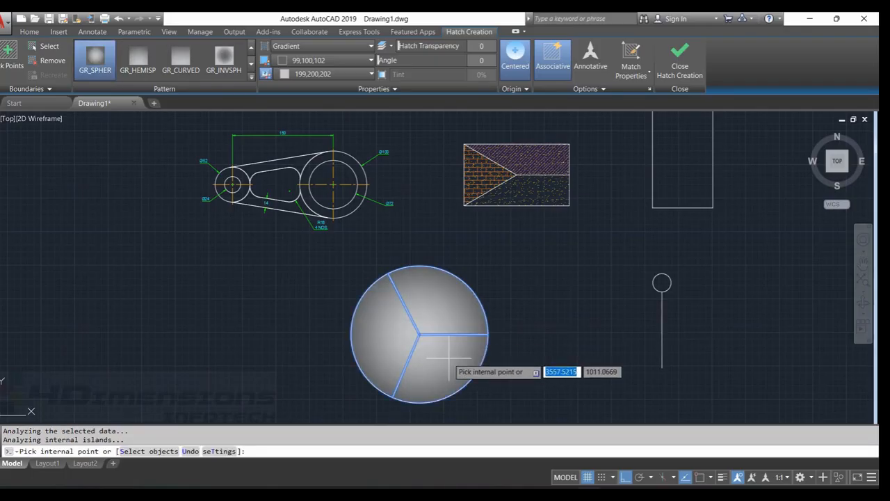
- Fill only the circle's upper-right sector with the GR_LINEAR gradient and end the command
middle_click_drag(540, 322, 483, 264)
scroll(486, 259, "up", 4)
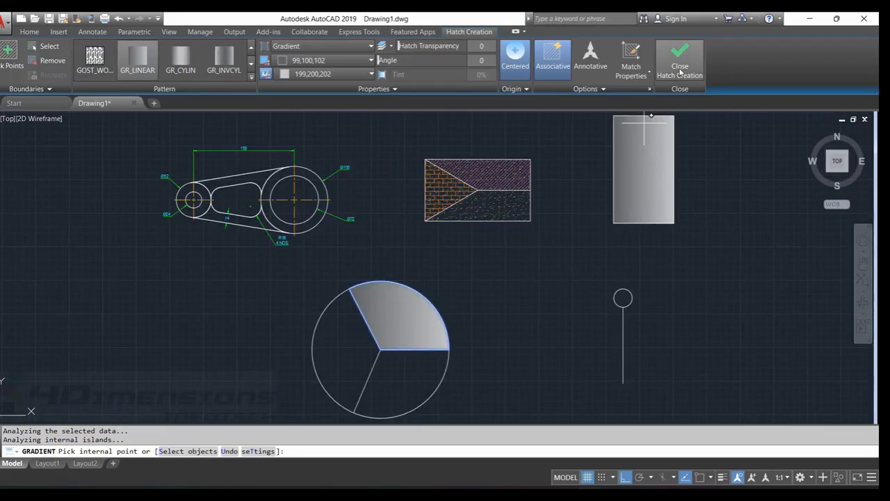
key("Escape")
key("Escape")
scroll(327, 288, "up", 2)
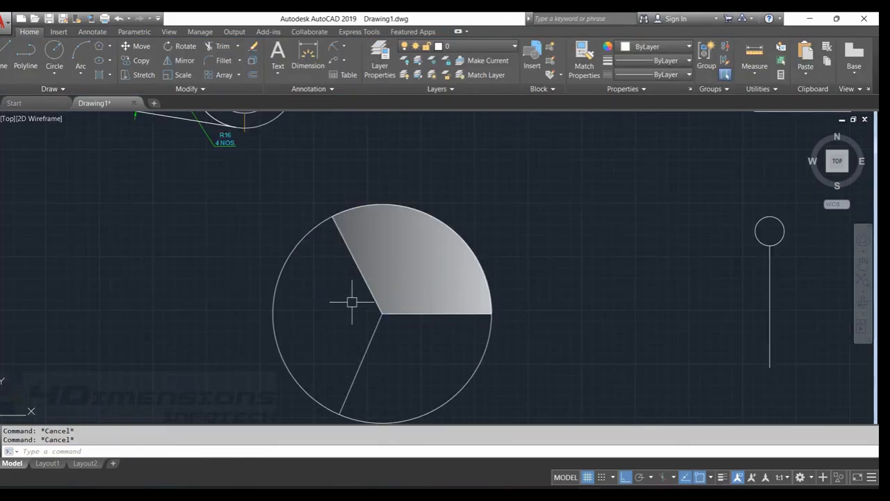
key("Escape")
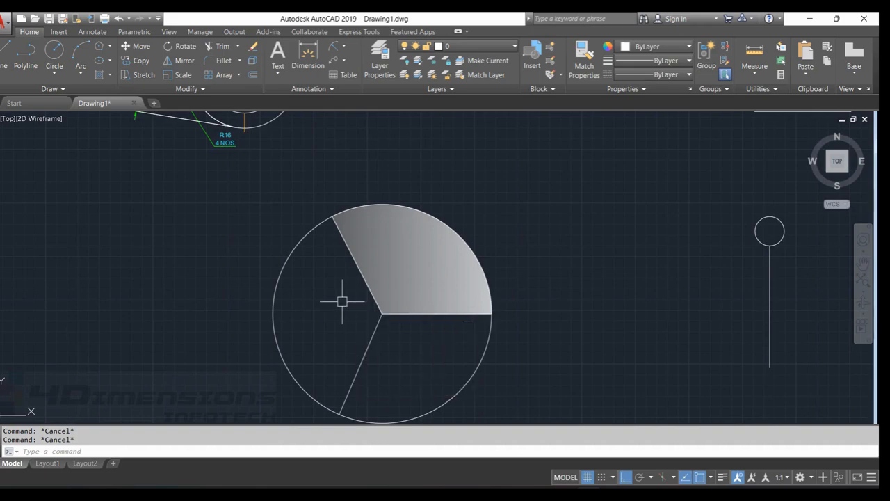
- Start another gradient fill and set its two colors to Red and Yellow
key("Return")
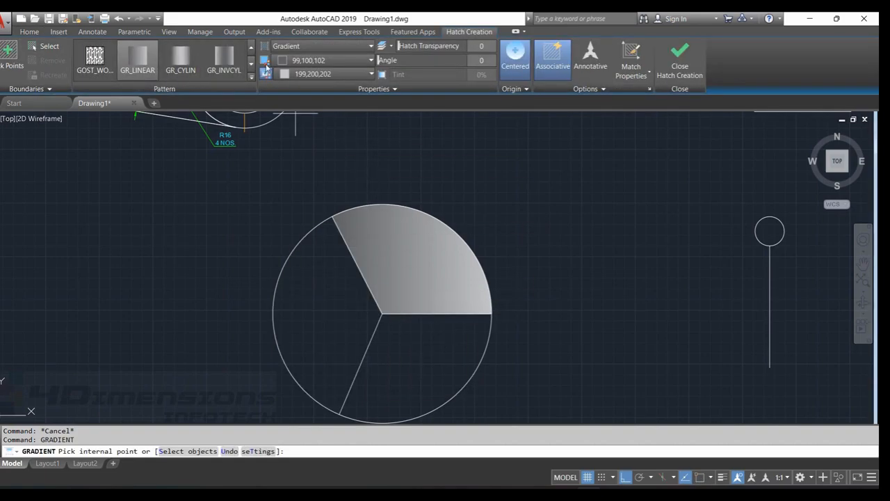
left_click(302, 60)
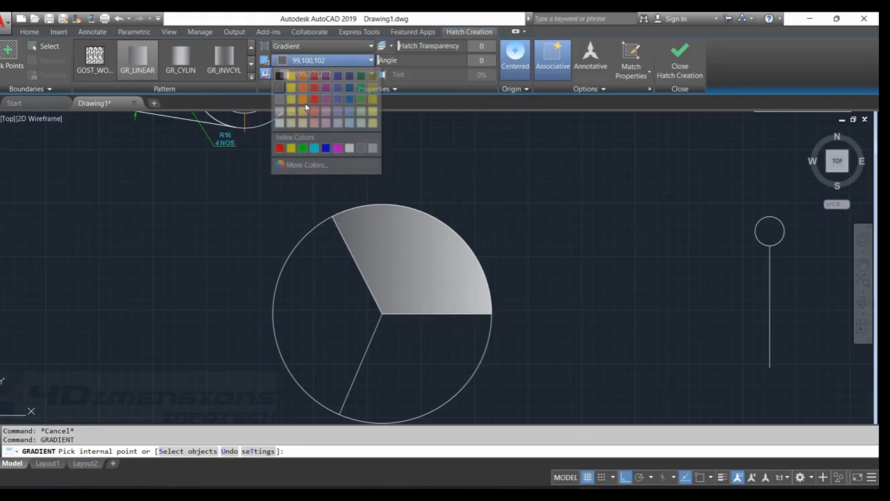
left_click(279, 148)
left_click(313, 74)
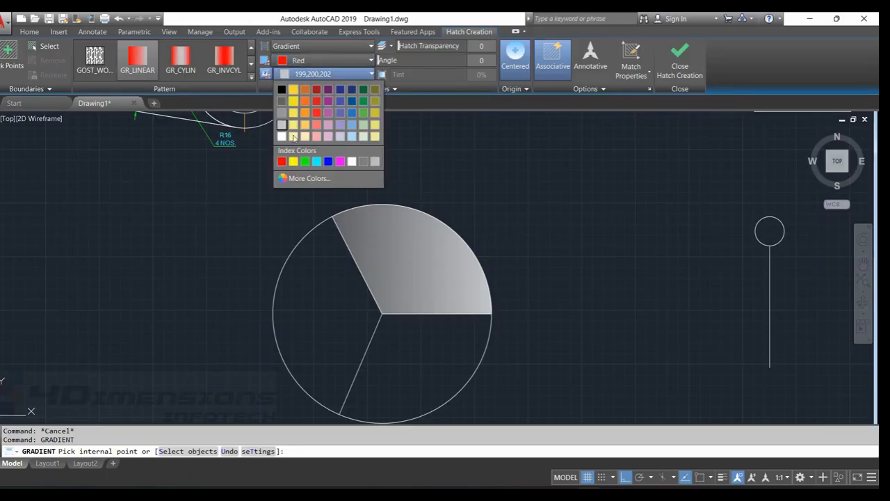
left_click(293, 161)
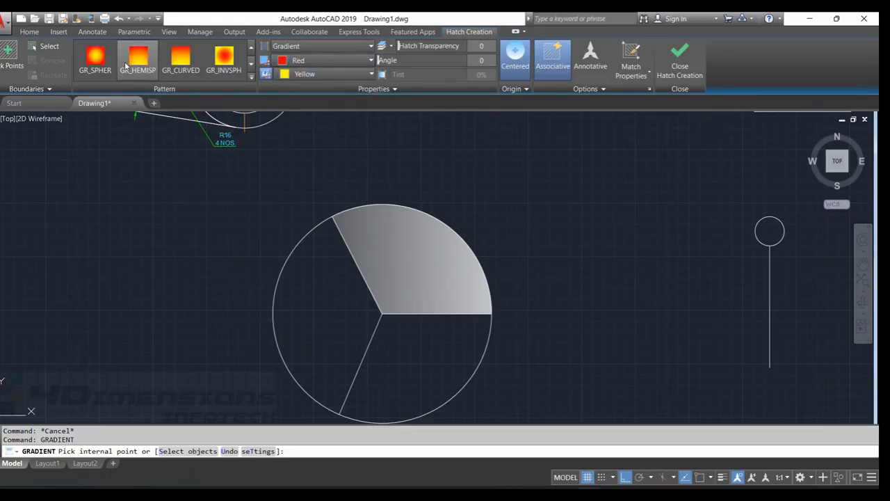
- Fill the circle's lower-right sector with the GR_HEMISP gradient and end the command
left_click(138, 61)
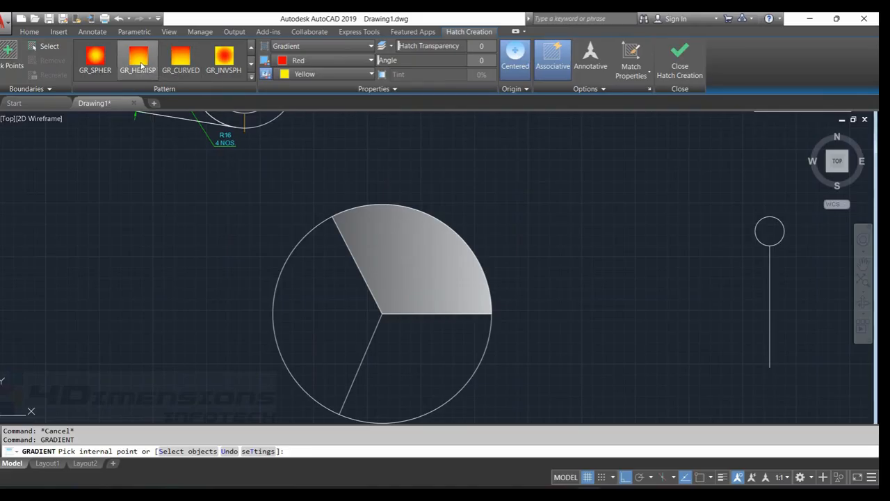
left_click(415, 367)
scroll(513, 297, "down", 2)
middle_click_drag(513, 296, 457, 315)
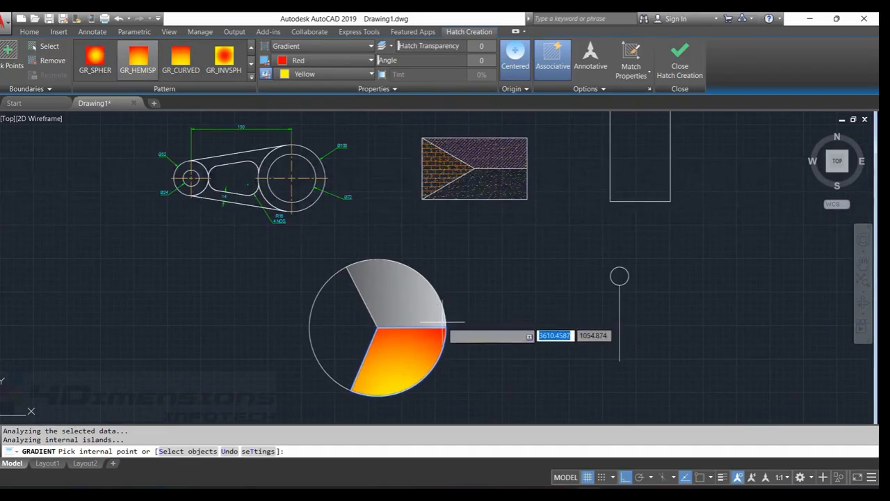
key("Escape")
scroll(435, 271, "down", 2)
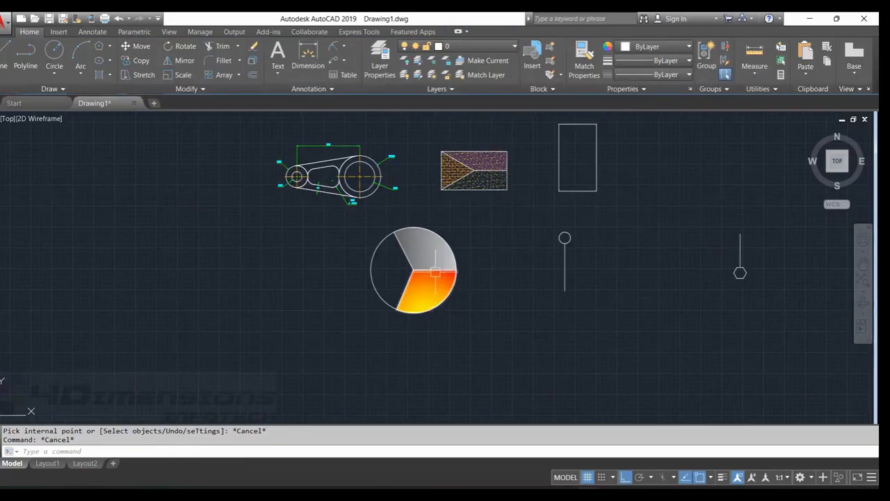
- Start a new gradient with both colors set to Blue and fill the circle's left sector
scroll(435, 271, "up", 2)
middle_click_drag(379, 285, 377, 318)
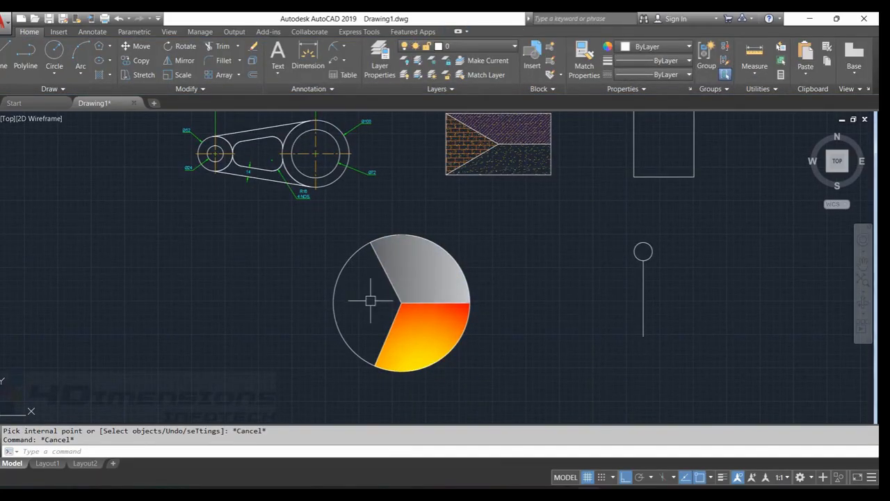
key("Escape")
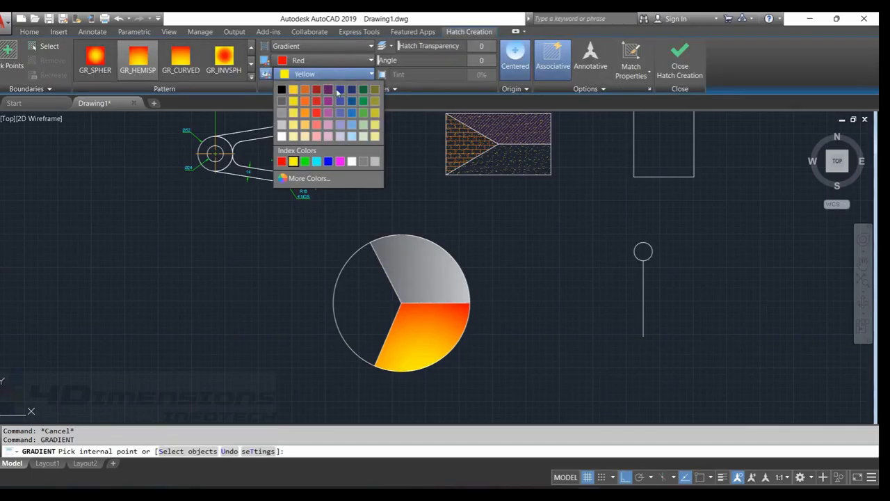
left_click(328, 161)
left_click(308, 61)
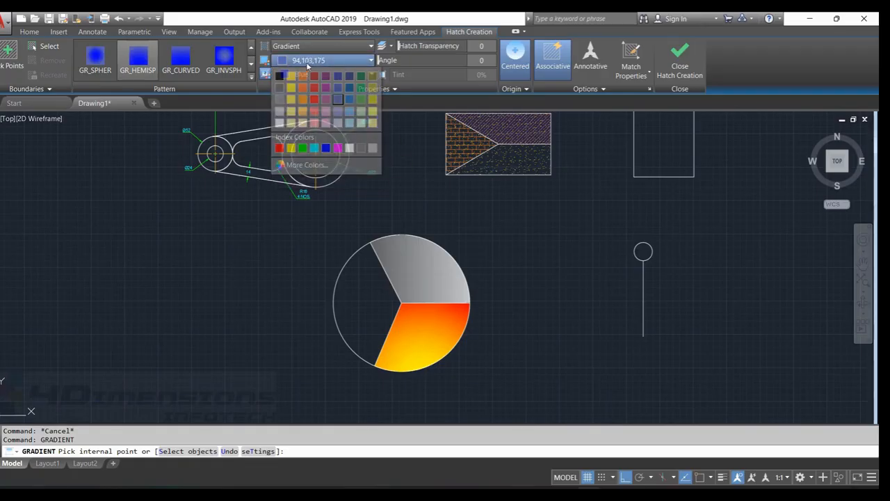
left_click(326, 148)
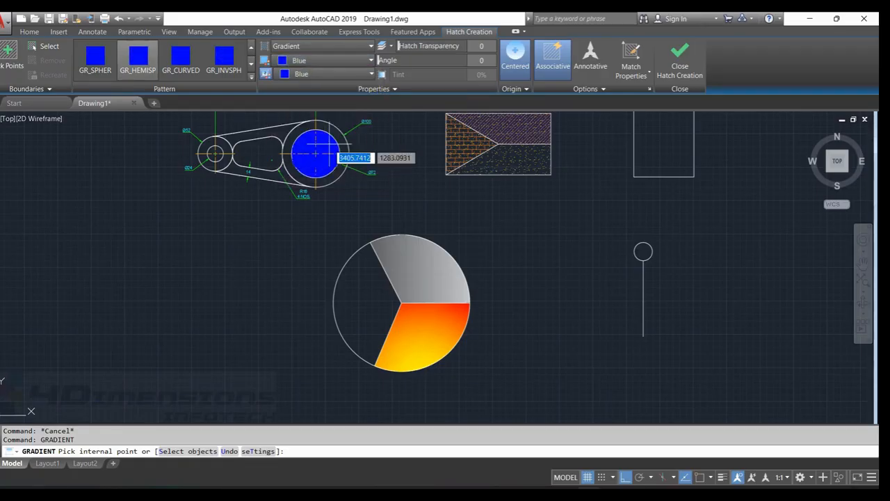
left_click(370, 298)
scroll(379, 292, "up", 3)
key("Escape")
scroll(387, 193, "up", 4)
scroll(383, 199, "down", 4)
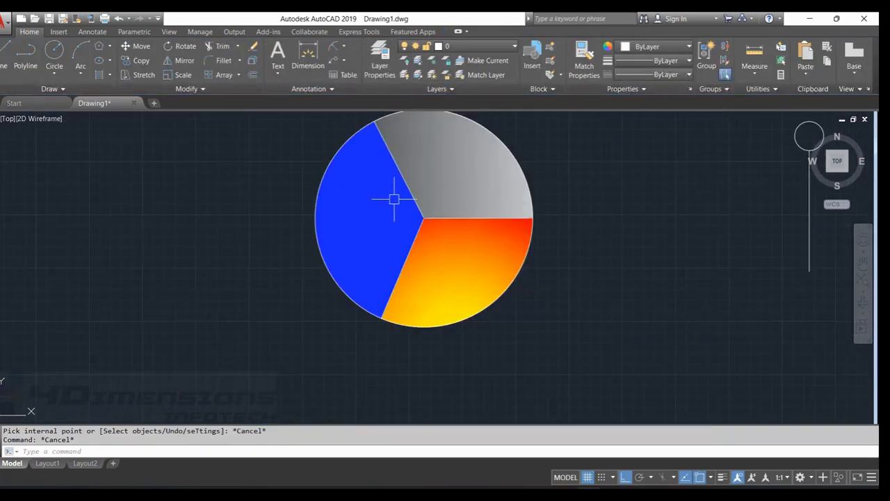
- Delete the solid blue gradient fill from the circle's left sector
left_click(378, 232)
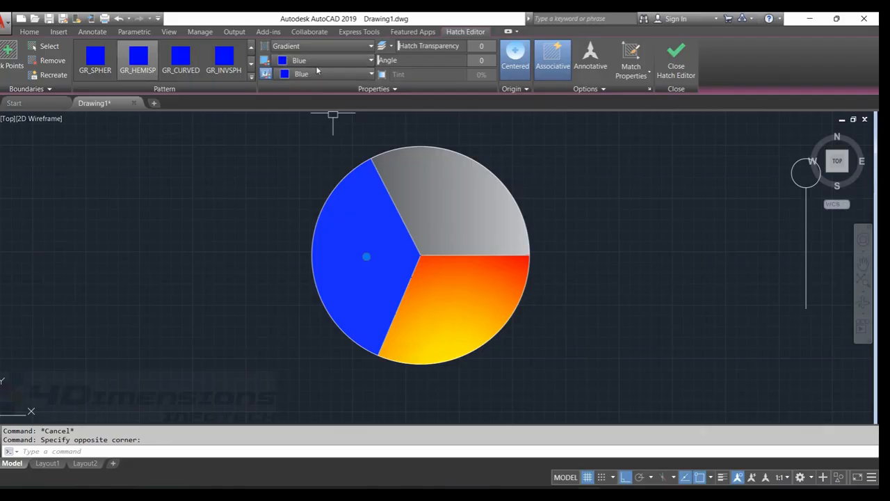
key("Escape")
key("Escape")
scroll(482, 229, "down", 2)
scroll(429, 245, "up", 4)
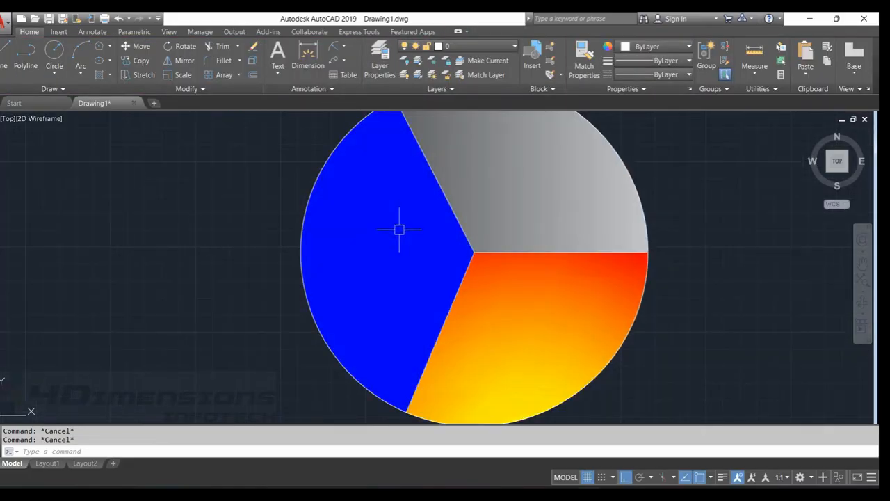
left_click(400, 229)
key("Delete")
- Fill the circle's left sector with a one-color Blue GR_HEMISP gradient, enabling Gradient Tint and Shade
type("GR")
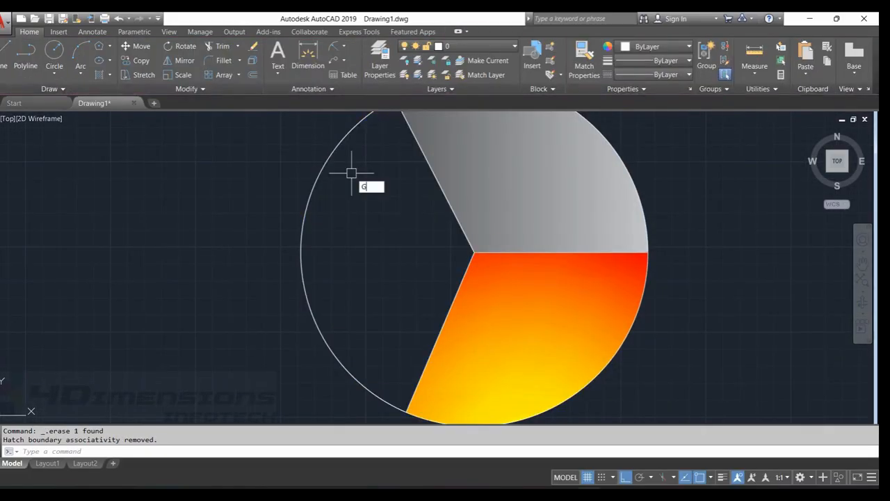
type("A")
key("Return")
left_click(335, 60)
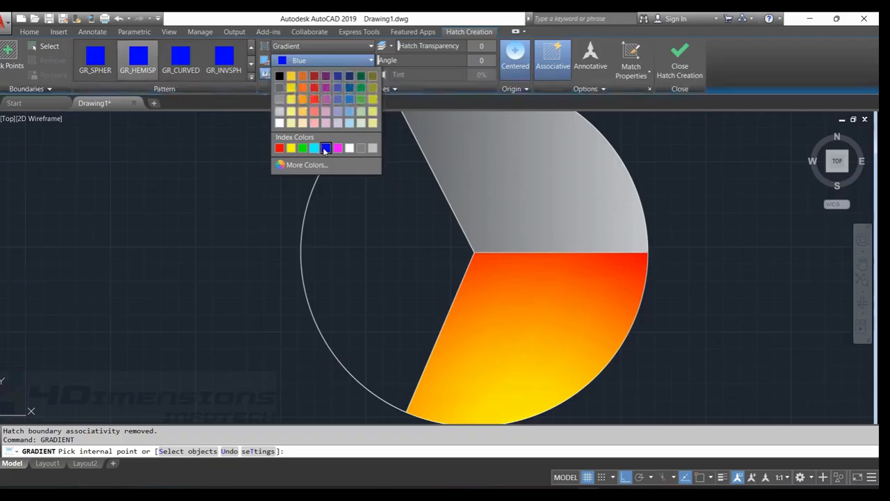
left_click(326, 148)
left_click(333, 78)
left_click(381, 77)
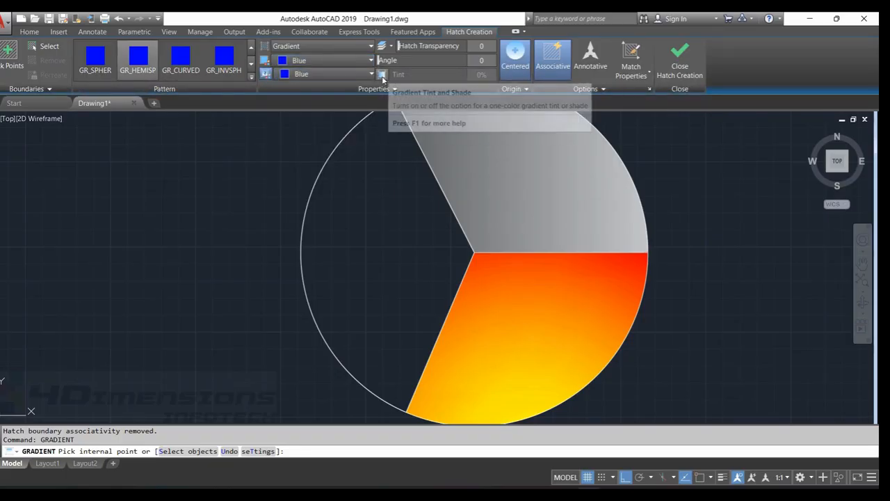
left_click(382, 76)
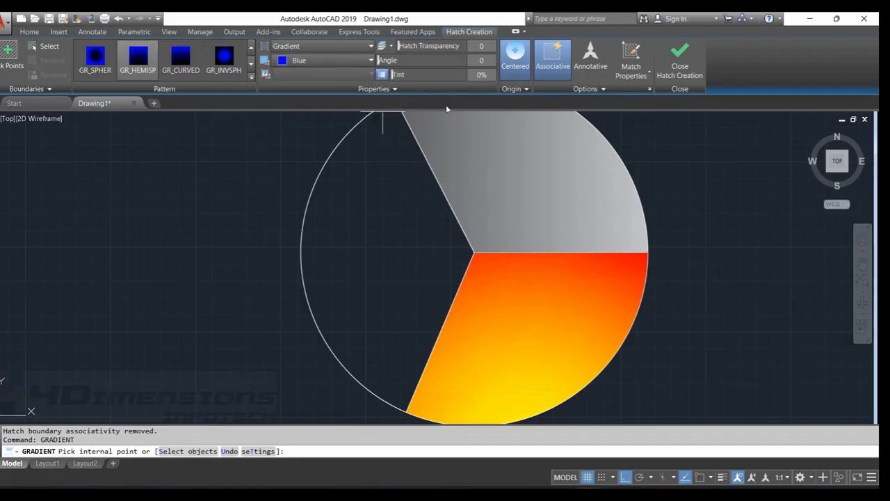
left_click(391, 218)
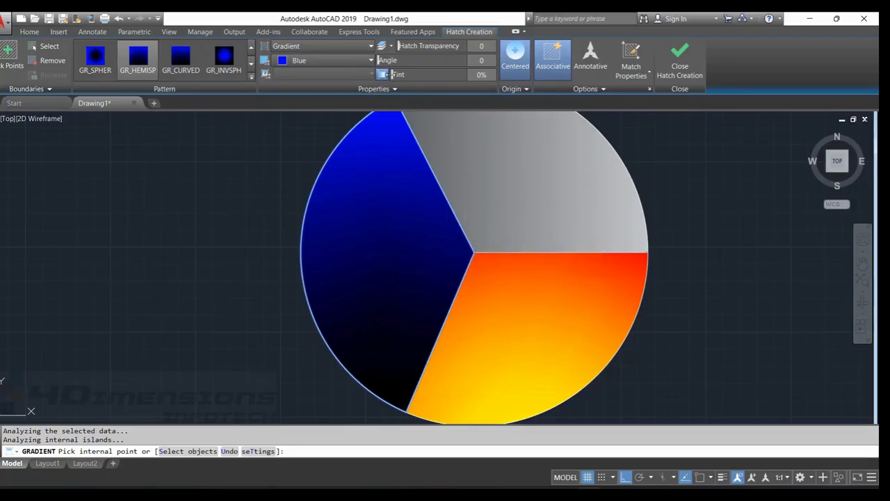
- Try a 50% tint on the left sector's blue gradient, settle on 25%, and finish the fill
left_click_drag(434, 75, 422, 75)
key("Return")
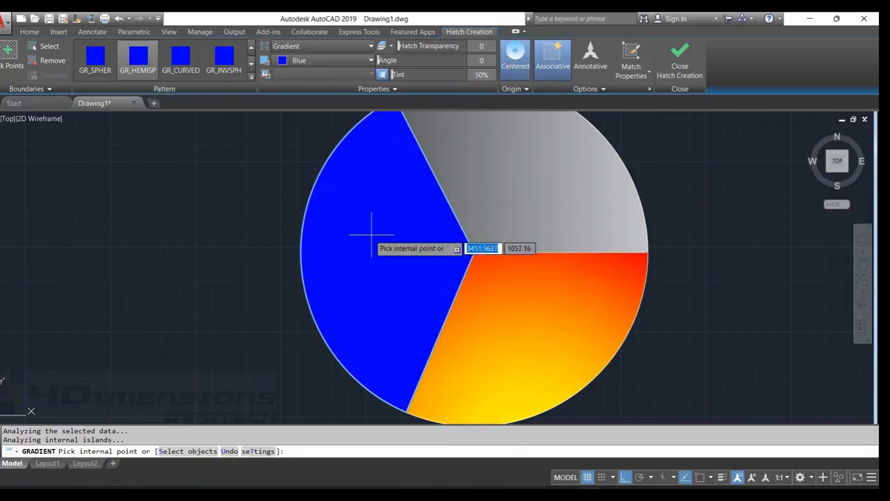
left_click(483, 74)
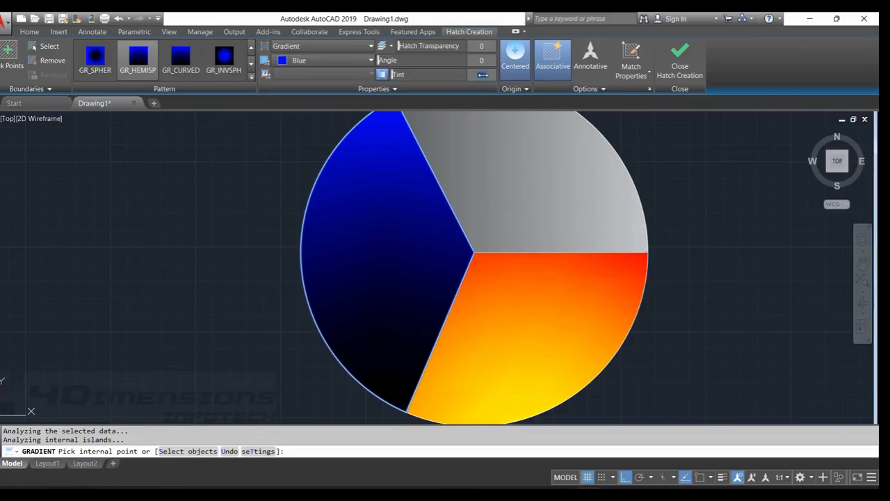
type("25")
key("Return")
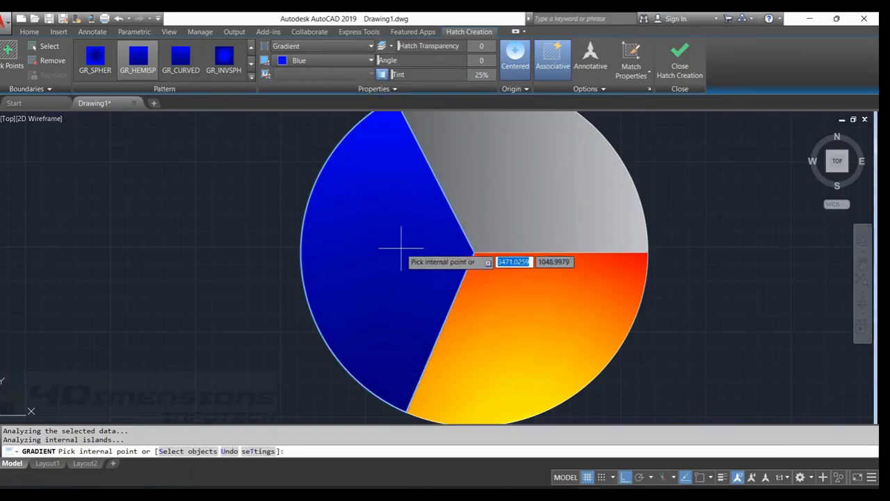
left_click(680, 63)
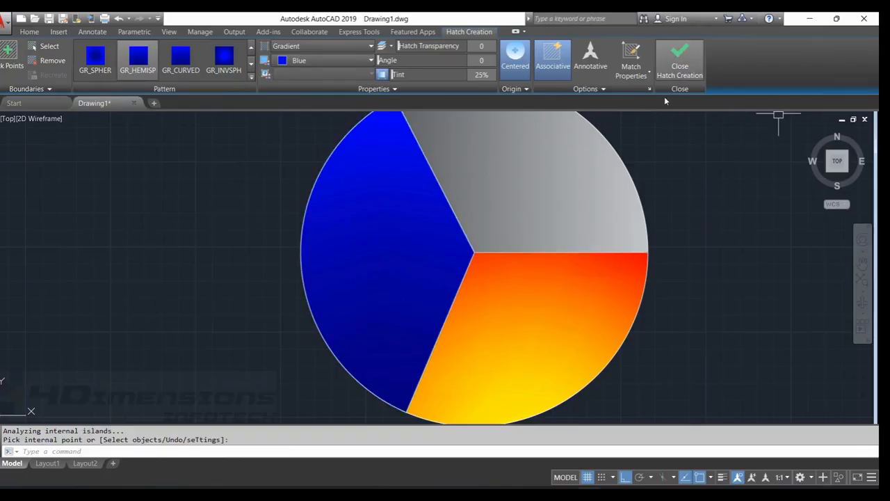
scroll(448, 251, "down", 6)
mouse_move(448, 251)
middle_mouse_down()
mouse_move(332, 296)
mouse_move(387, 307)
middle_mouse_up()
scroll(381, 235, "up", 3)
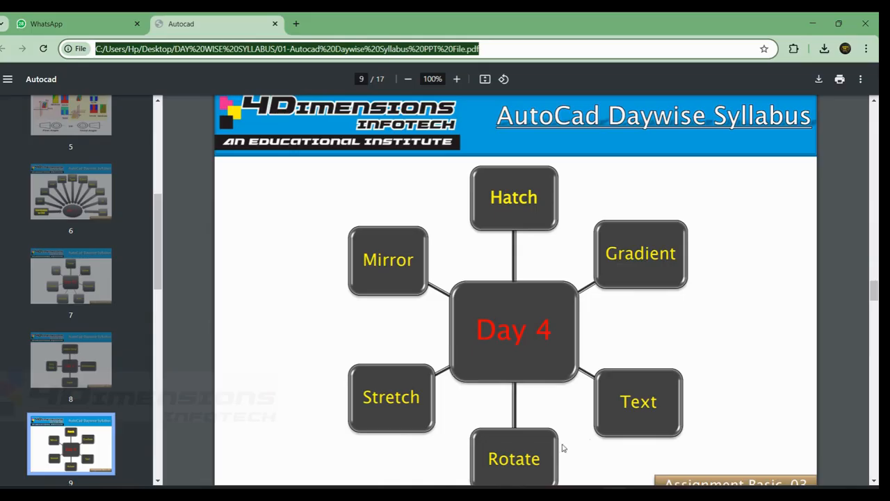
- Switch back to AutoCAD and start a single-line text in the empty area below the link drawing's left end
key("alt+Tab")
left_click(278, 70)
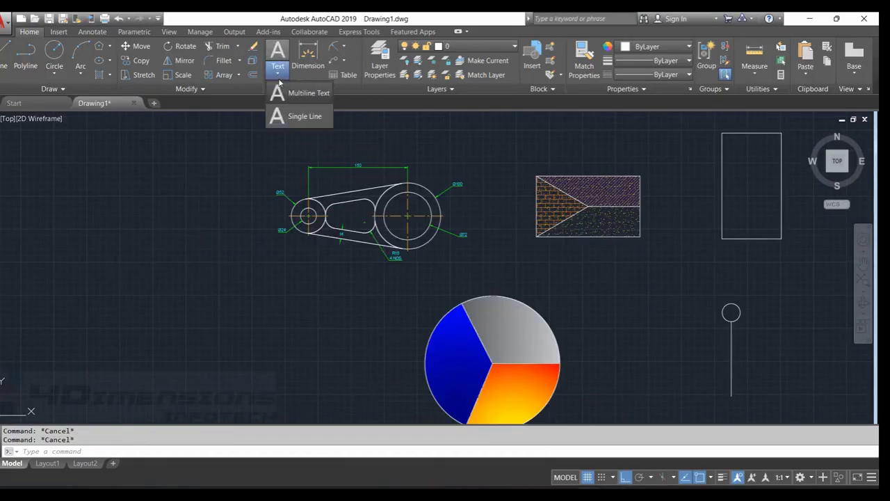
left_click(310, 119)
scroll(424, 239, "up", 5)
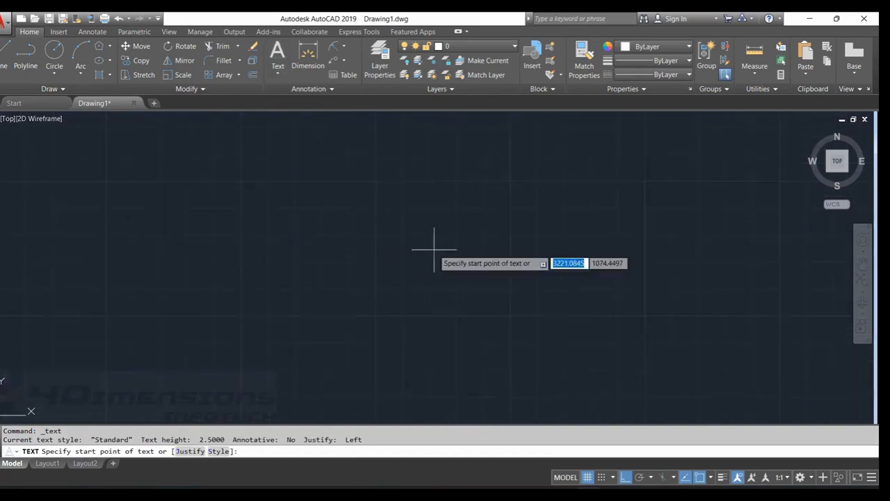
scroll(465, 266, "down", 4)
middle_click_drag(481, 251, 415, 282)
scroll(370, 254, "up", 2)
middle_click_drag(336, 241, 426, 325)
scroll(389, 251, "up", 4)
middle_click_drag(438, 278, 448, 247)
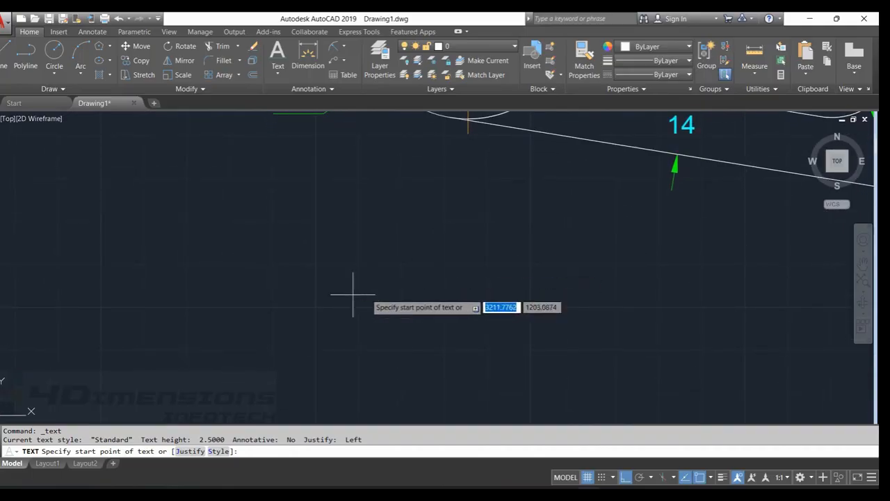
left_click(357, 351)
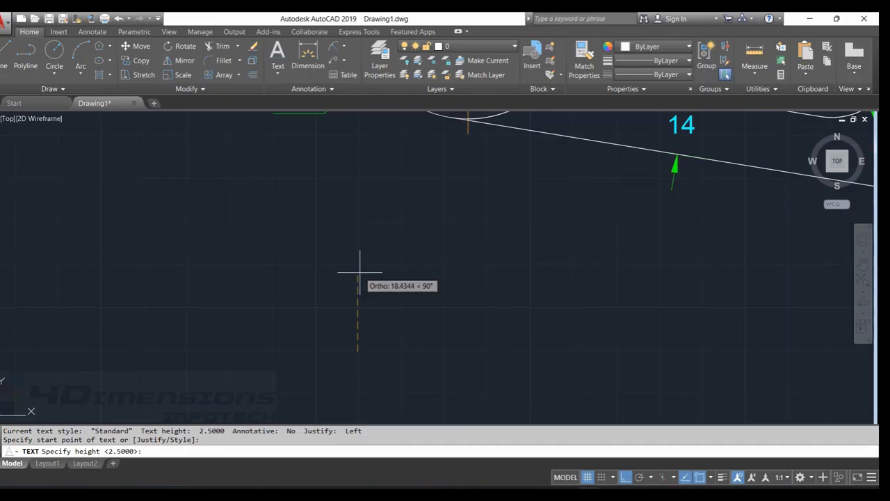
- Set the single-line text's height to 10 and its rotation angle to 90
type("10")
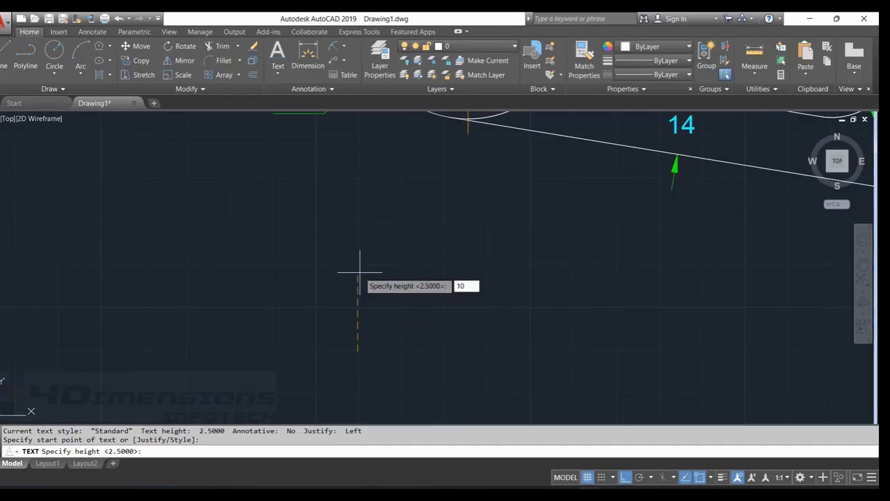
key("Return")
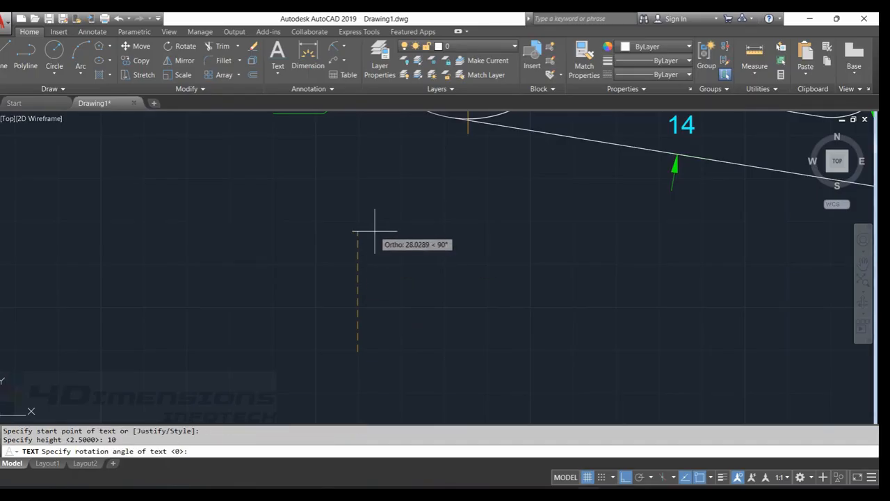
type("90")
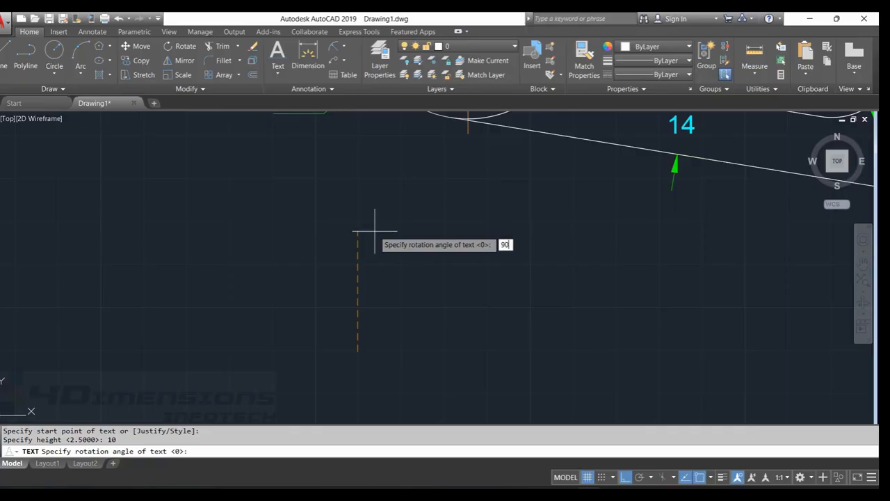
key("Return")
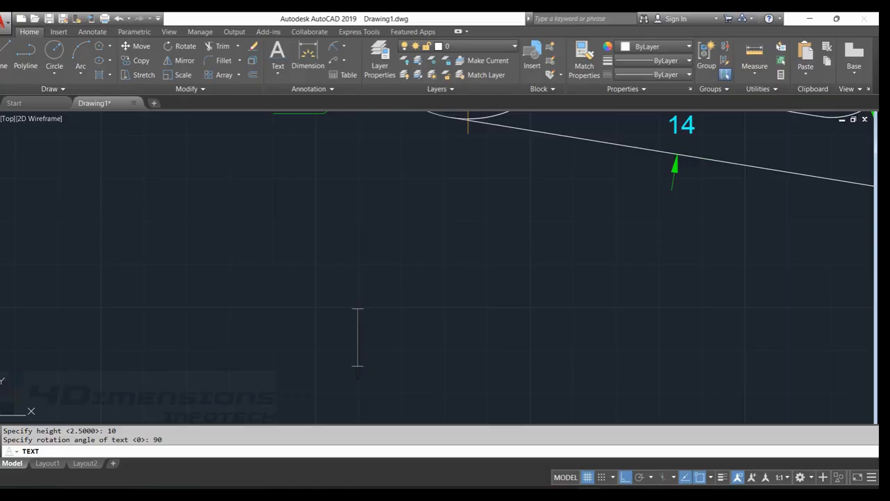
- Enter "Exercise" as the vertical single-line text and finish the text command
type("Ex")
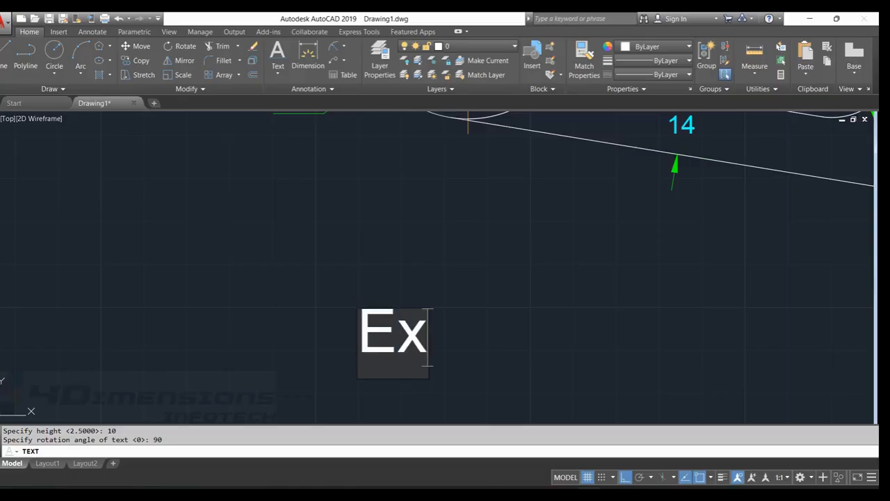
type("ercu")
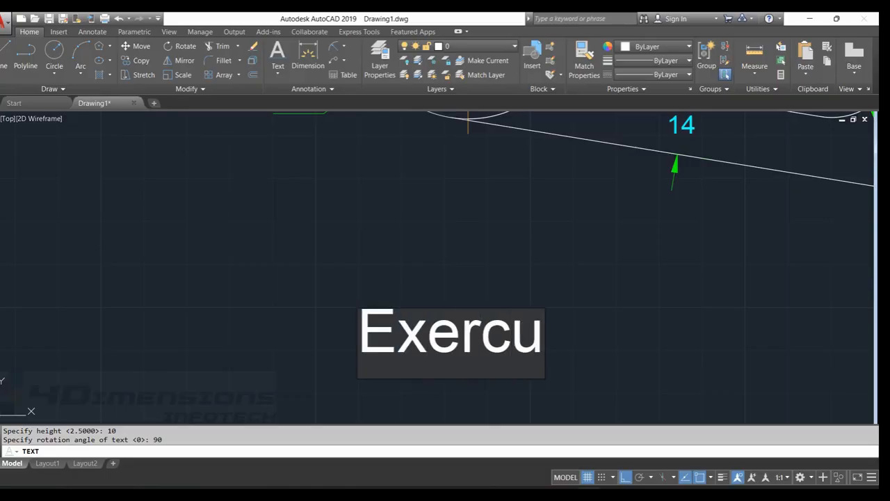
key("BackSpace")
type("ise")
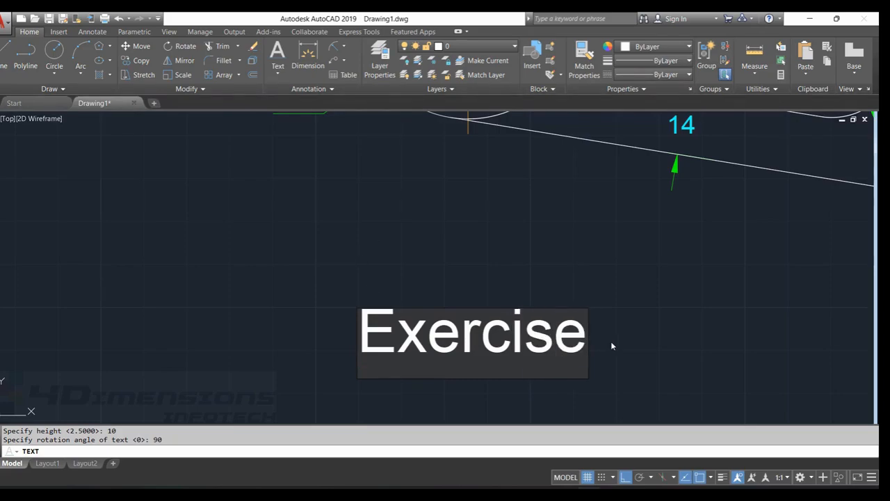
left_click(611, 341)
key("Escape")
key("Escape")
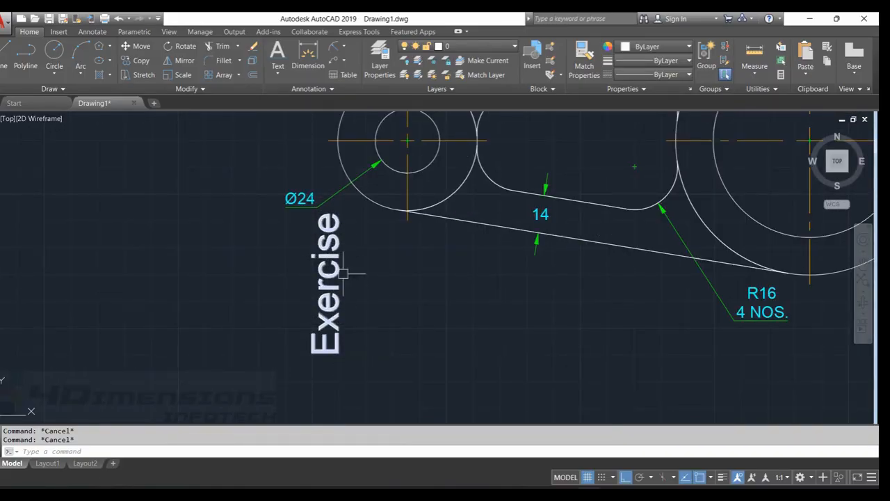
- Start another single-line text below the link drawing with Ortho off, height 5 and rotation angle 0
mouse_move(393, 314)
middle_mouse_down()
mouse_move(429, 249)
mouse_move(353, 284)
middle_mouse_up()
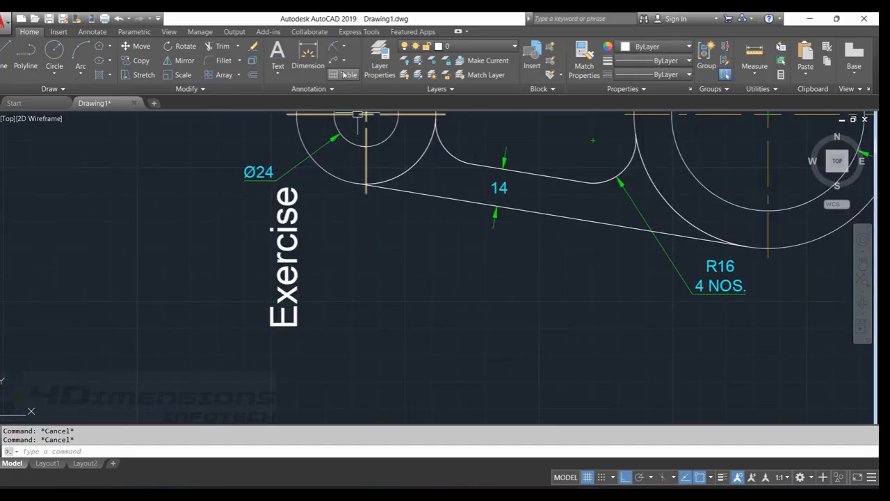
left_click(277, 69)
left_click(469, 306)
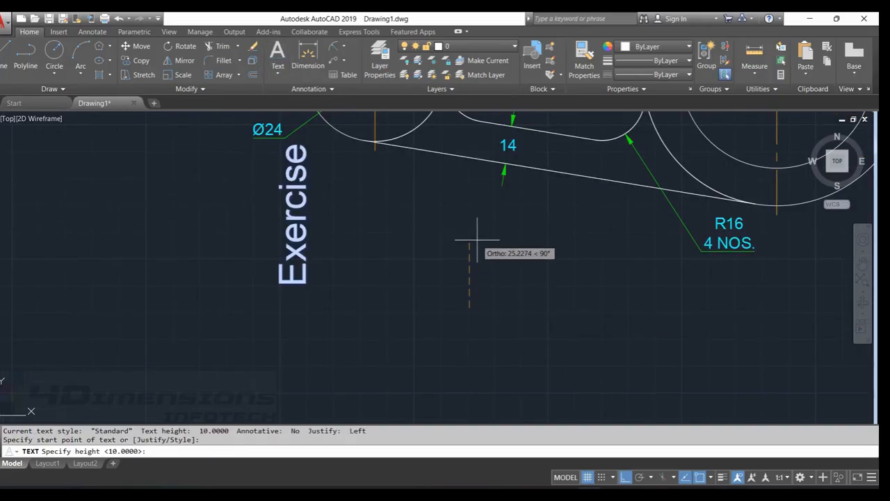
key("F8")
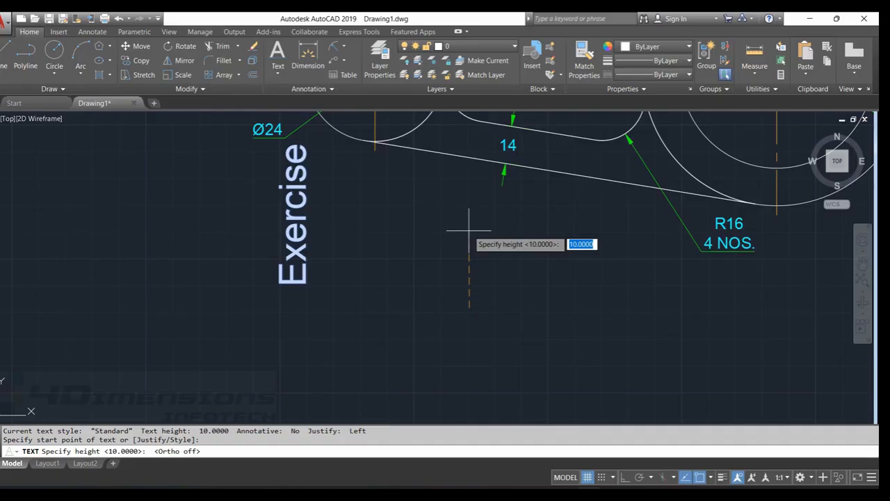
type("5")
key("Return")
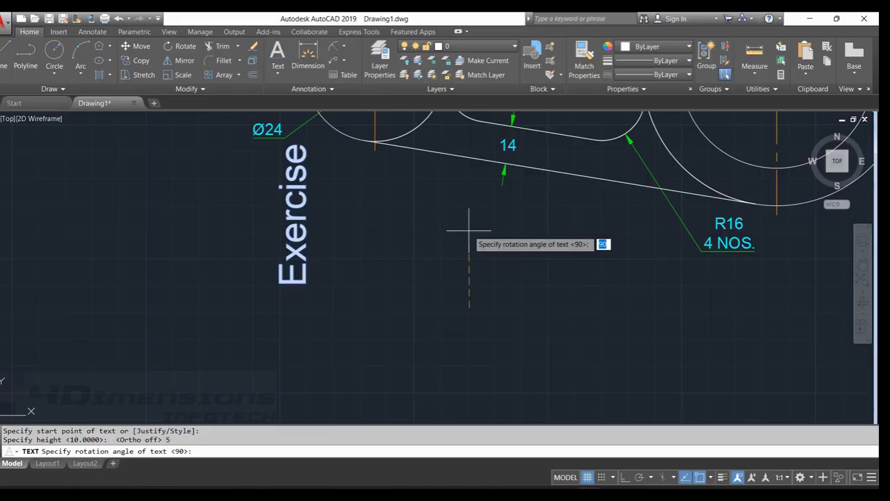
type("0")
key("Return")
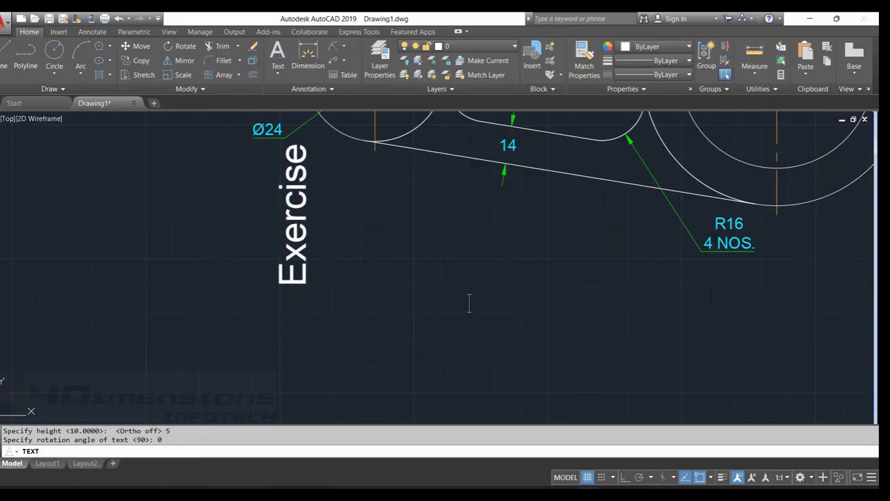
- Enter "Hatching" as the horizontal single-line text and finish the text command
type("Hatching")
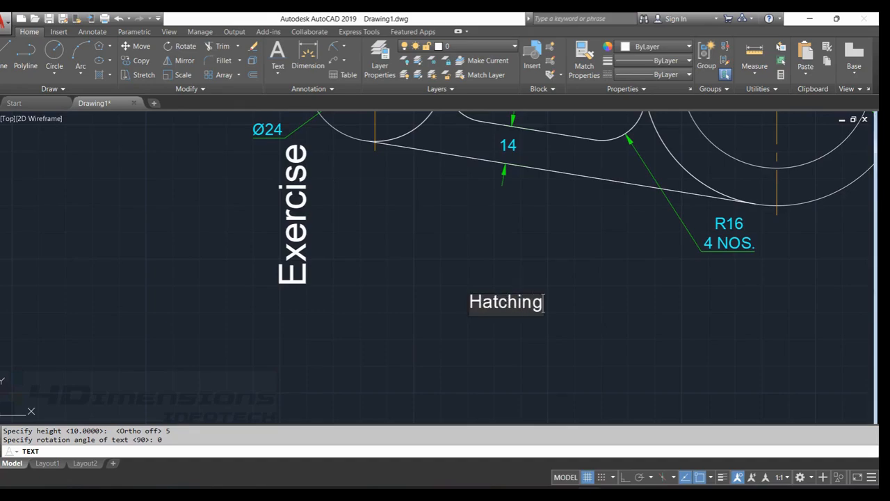
left_click(556, 308)
key("Escape")
key("Escape")
- Move the Hatching text from below the link drawing to the empty area beneath the hatched rectangle
middle_click_drag(545, 281, 540, 308)
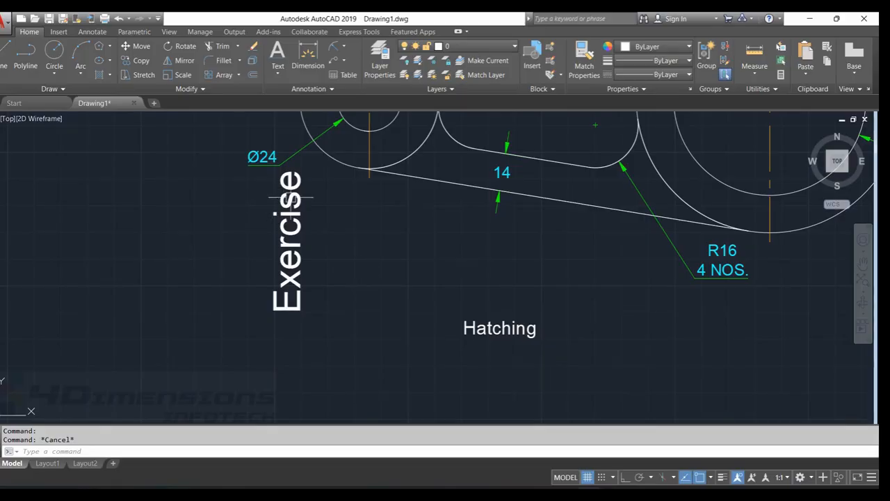
left_click(292, 207)
key("Escape")
left_click(523, 327)
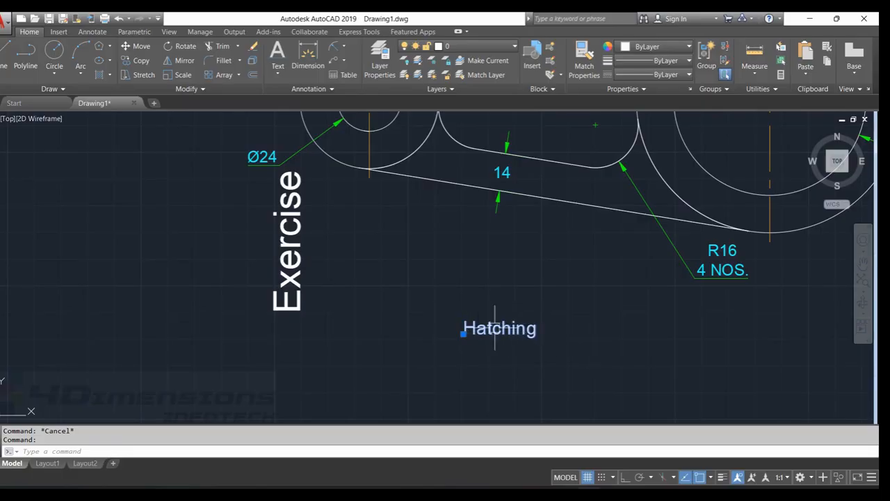
left_click(463, 333)
middle_click_drag(582, 366, 182, 411)
scroll(423, 351, "down", 1)
mouse_move(798, 339)
middle_mouse_down()
mouse_move(338, 295)
mouse_move(310, 302)
mouse_move(403, 301)
middle_mouse_up()
key("Escape")
key("Escape")
scroll(440, 295, "up", 4)
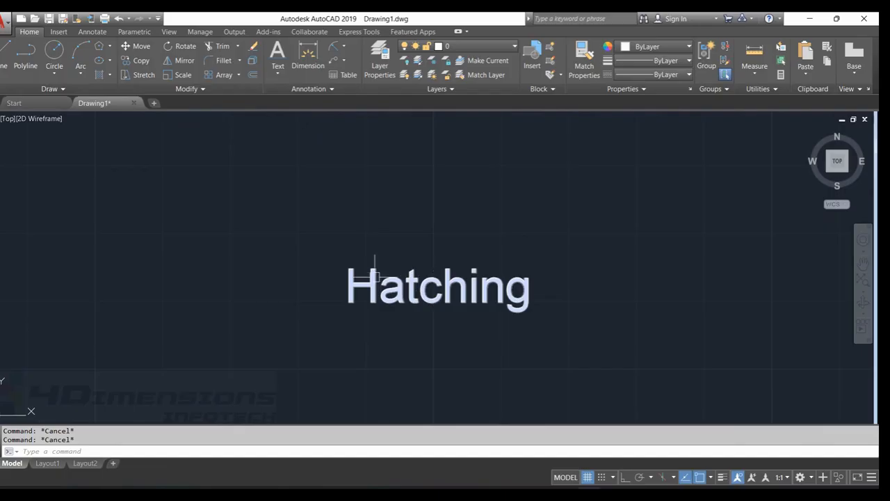
- Add the Quick Properties toggle to the status bar and turn Quick Properties on
scroll(489, 316, "down", 4)
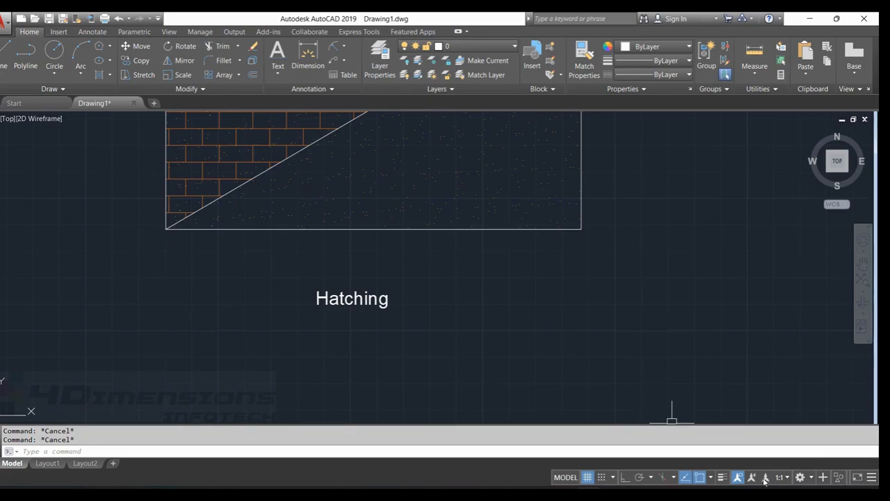
left_click(872, 477)
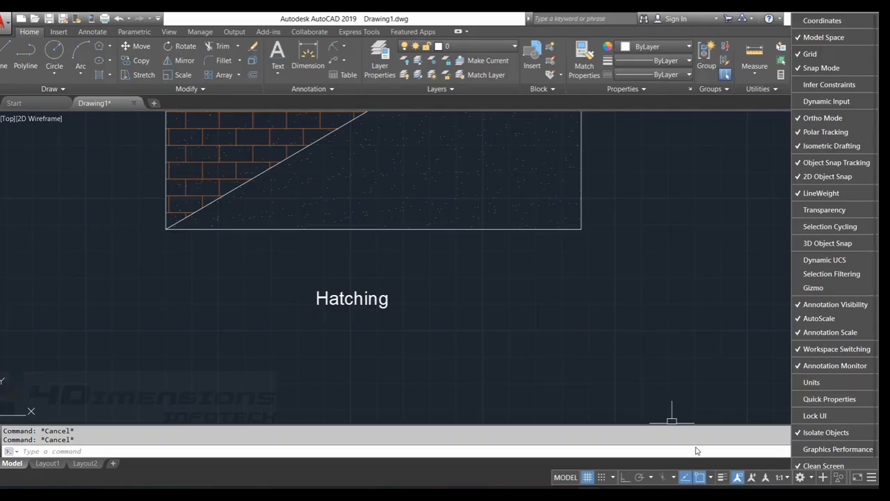
left_click(825, 400)
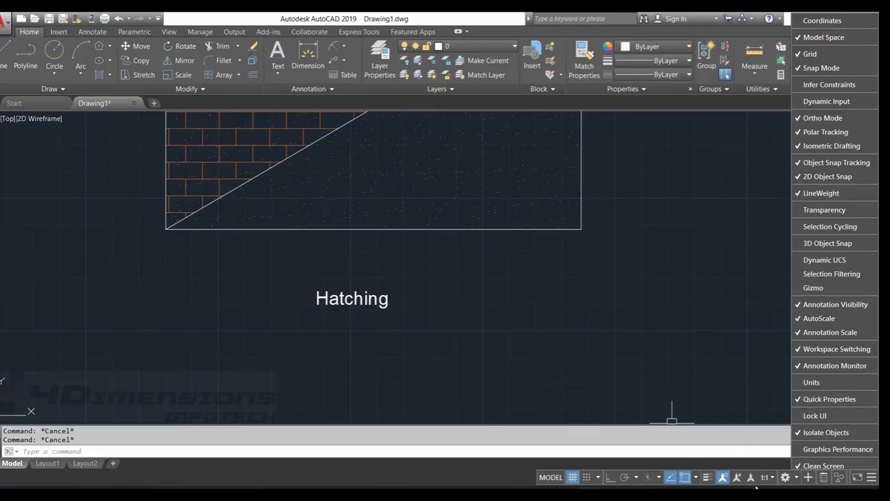
left_click(710, 360)
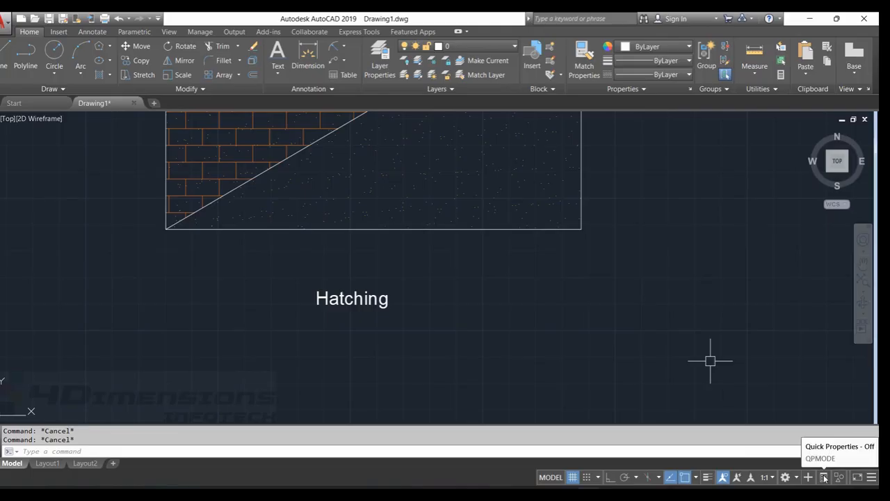
left_click(824, 476)
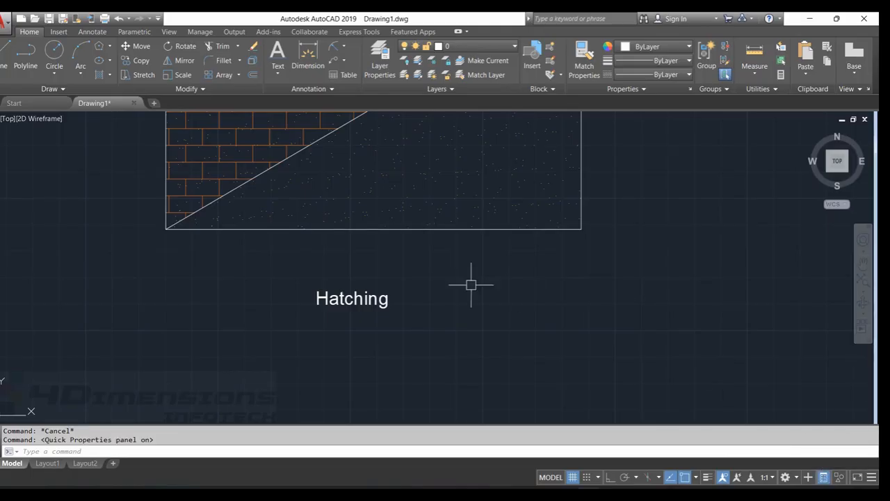
- Set the Hatching text's height to 10 through its quick properties
mouse_move(363, 299)
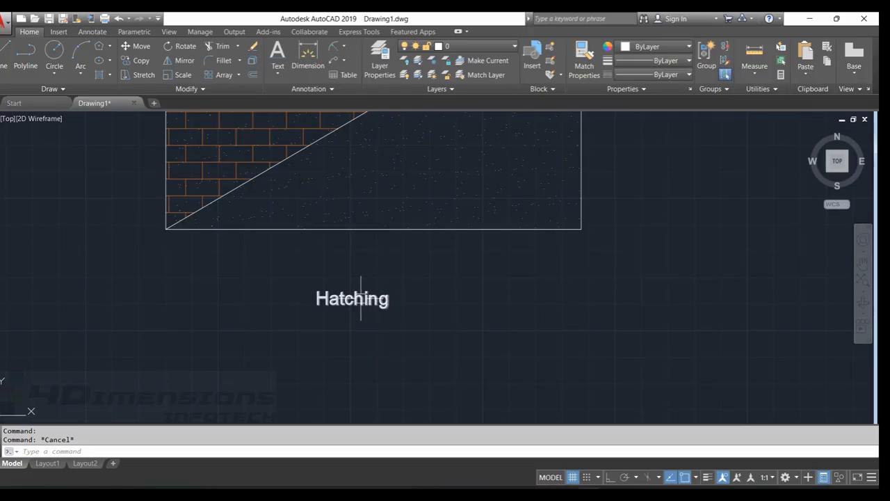
left_click(359, 299)
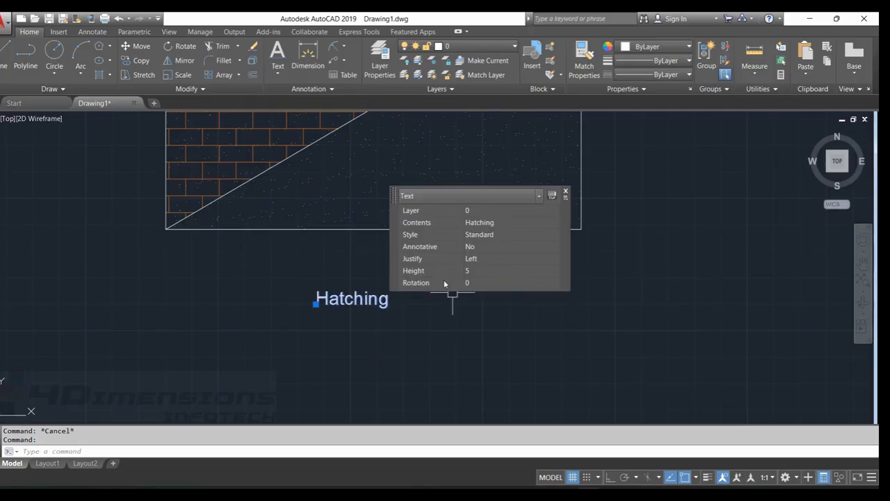
left_click(470, 270)
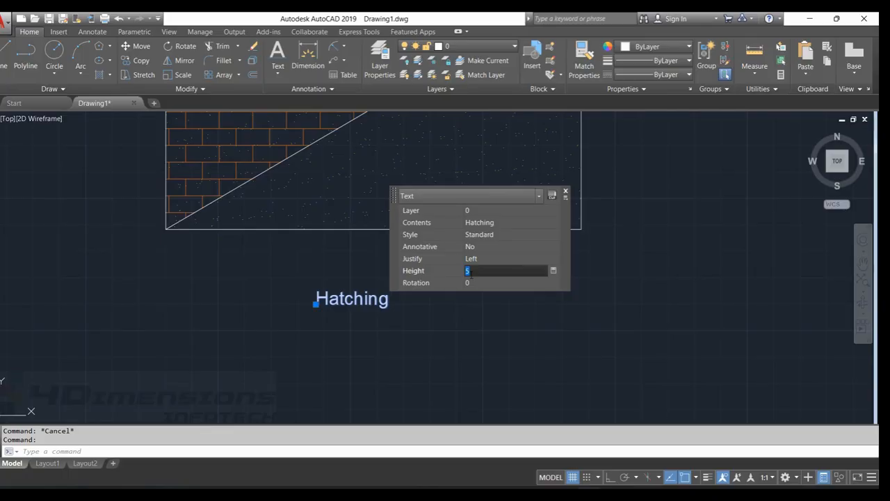
type("10")
key("Tab")
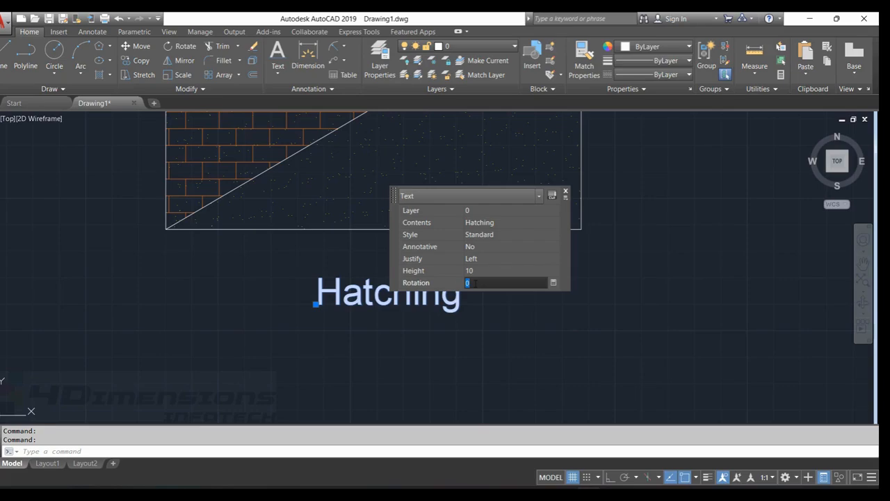
- Try a rotation of 45 on the Hatching text and set it back to 0
key("Return")
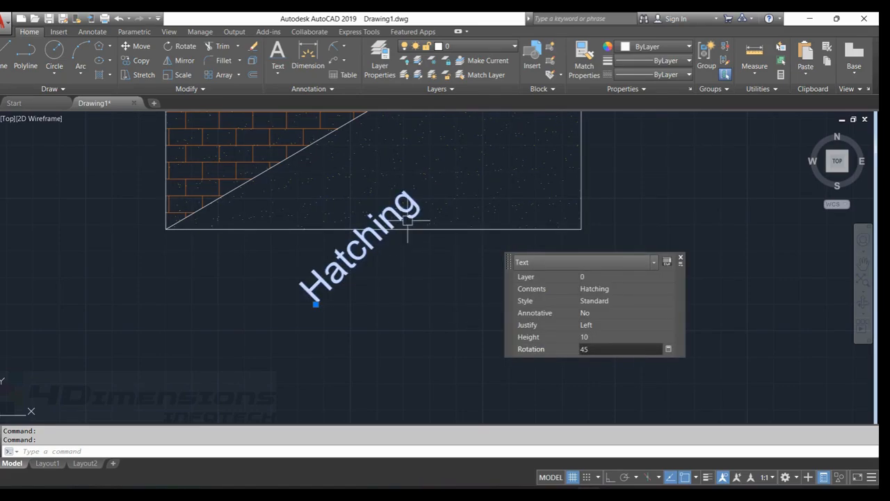
left_click(584, 349)
type("0")
key("Return")
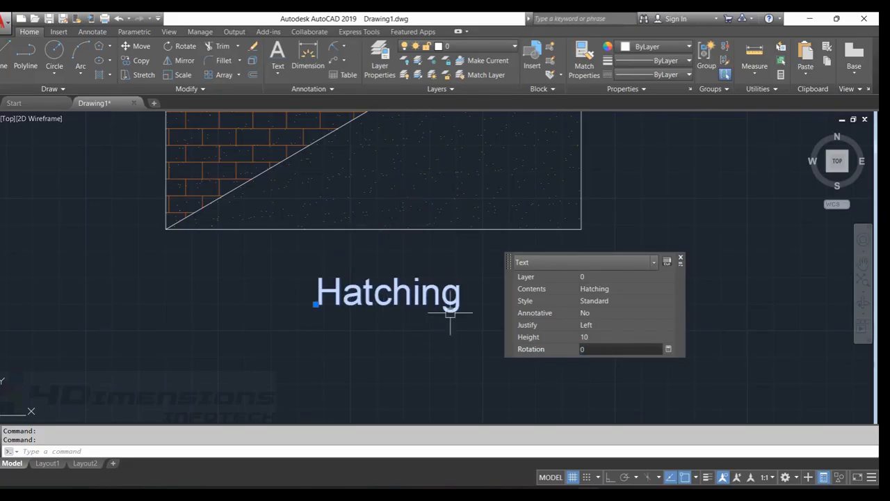
- Customize the quick properties for text objects to also show Color, Linetype, Width factor and Obliquing, and apply the changes
left_click(666, 261)
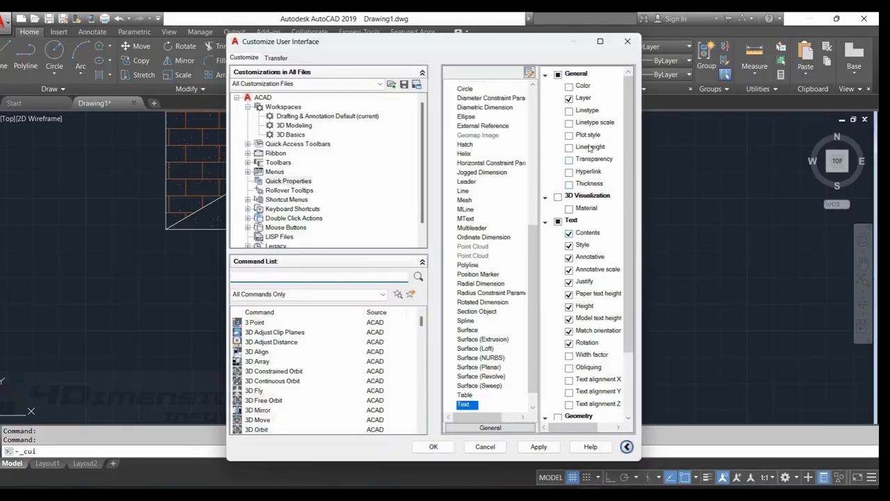
left_click(562, 246)
left_click(569, 87)
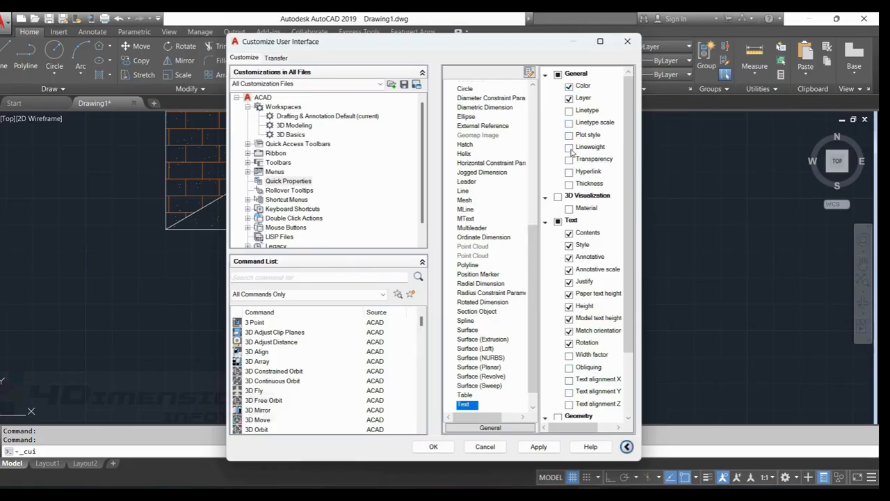
left_click(586, 368)
left_click(589, 355)
left_click(569, 110)
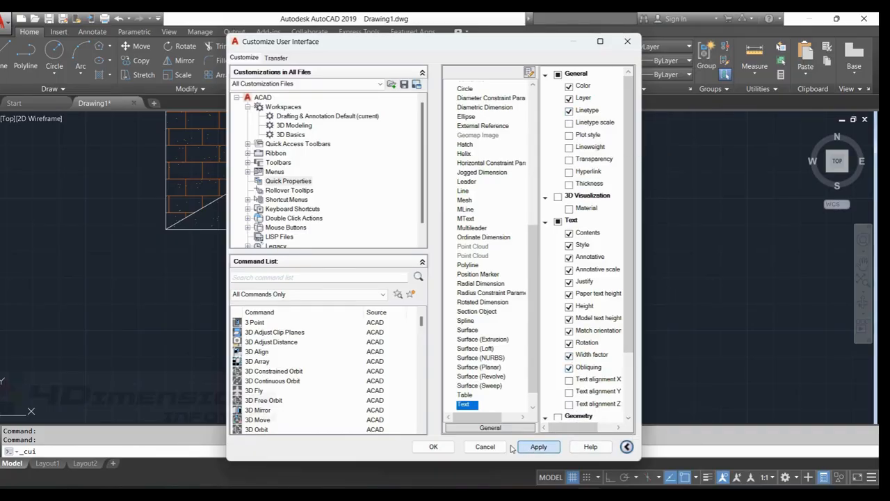
left_click(447, 448)
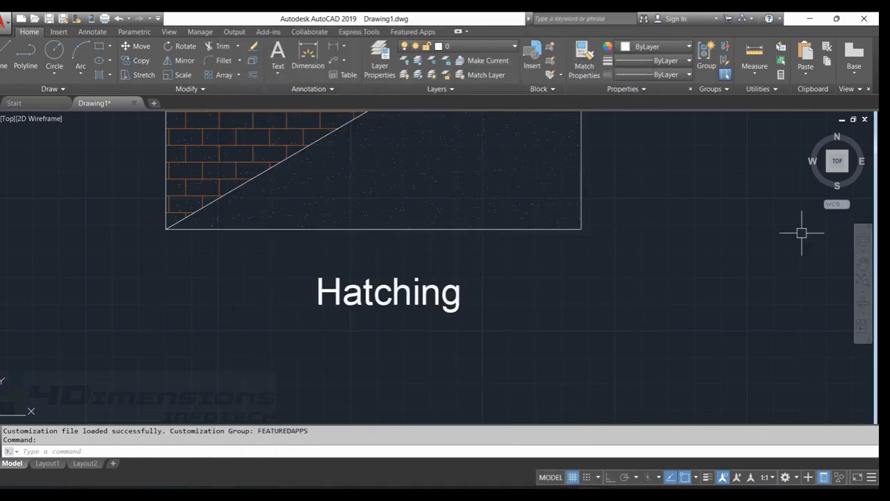
- Move the Hatching text's quick properties clear of the drawing and set the text color to Blue
left_click(459, 298)
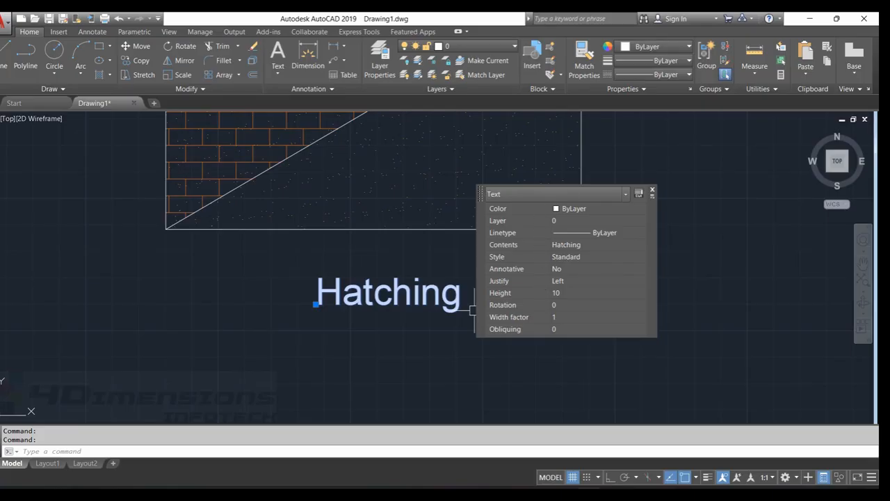
left_click_drag(505, 195, 692, 179)
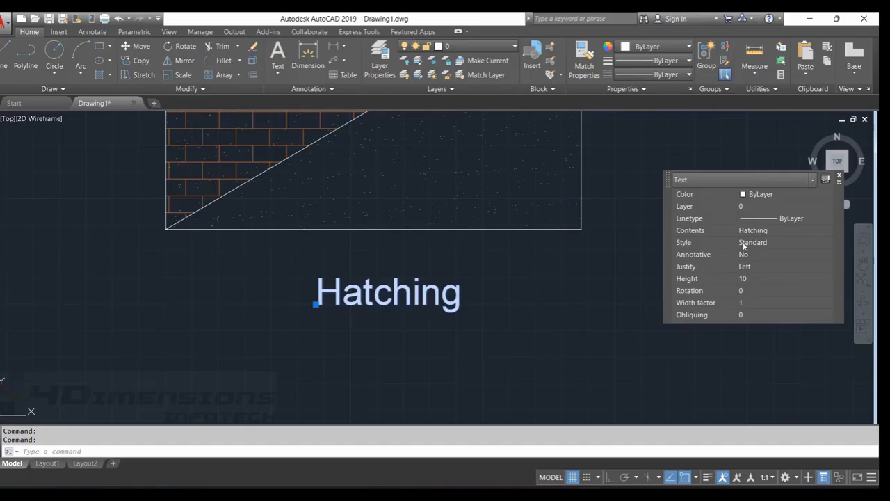
left_click(765, 195)
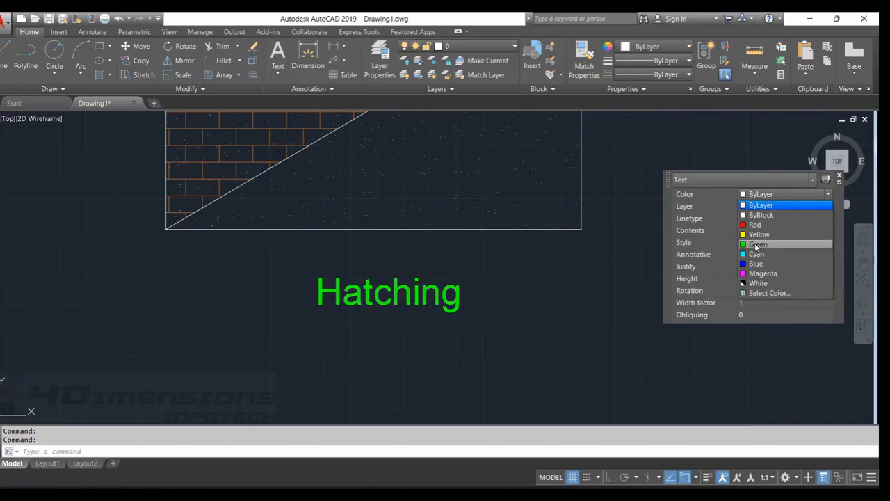
left_click(756, 264)
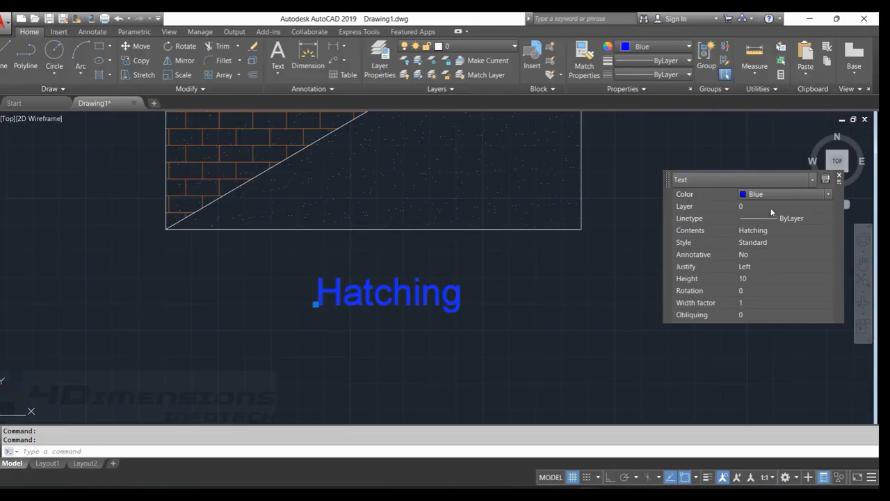
- Set the Hatching text's obliquing angle to 25 and deselect the text
left_click(744, 314)
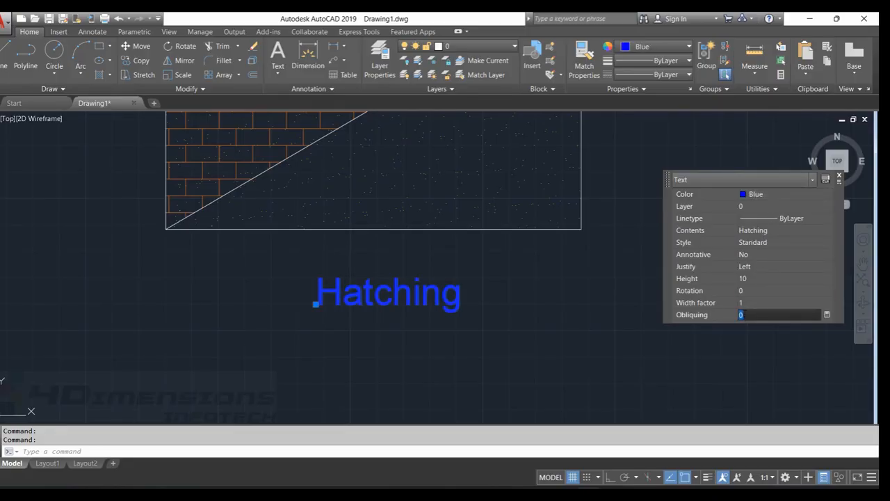
key("Return")
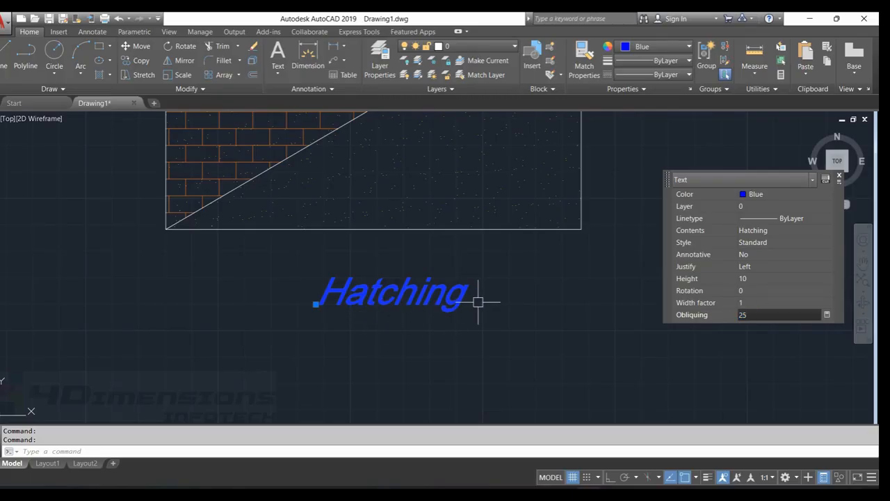
right_click(629, 189)
left_click(615, 190)
key("Escape")
key("Escape")
scroll(615, 209, "down", 5)
mouse_move(602, 282)
middle_mouse_down()
mouse_move(526, 301)
mouse_move(457, 280)
mouse_move(535, 286)
middle_mouse_up()
scroll(487, 299, "up", 5)
scroll(428, 293, "down", 3)
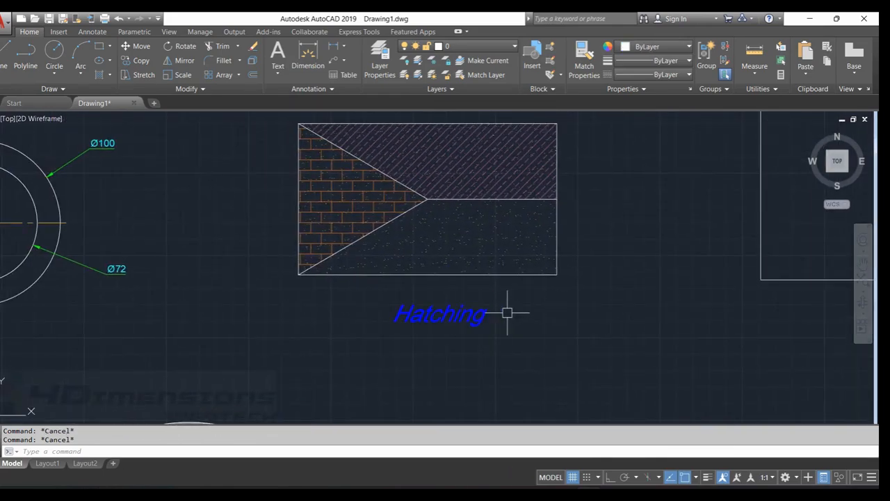
- Start a Multiline Text and define its text box in the empty area between the plain rectangle and the small circle
mouse_move(642, 304)
middle_mouse_down()
mouse_move(556, 323)
mouse_move(585, 296)
middle_mouse_up()
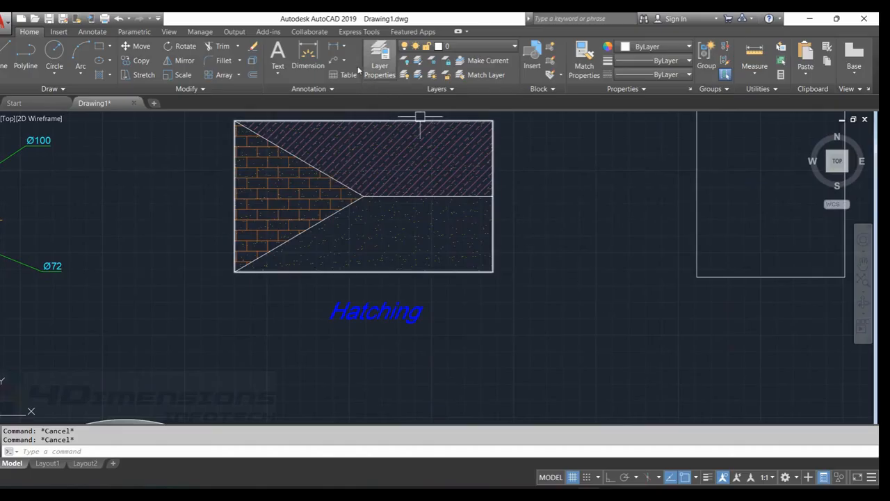
middle_click_drag(508, 338, 467, 348)
mouse_move(602, 321)
middle_mouse_down()
mouse_move(517, 283)
mouse_move(563, 283)
middle_mouse_up()
mouse_move(746, 316)
middle_mouse_down()
mouse_move(709, 338)
mouse_move(672, 343)
mouse_move(677, 334)
middle_mouse_up()
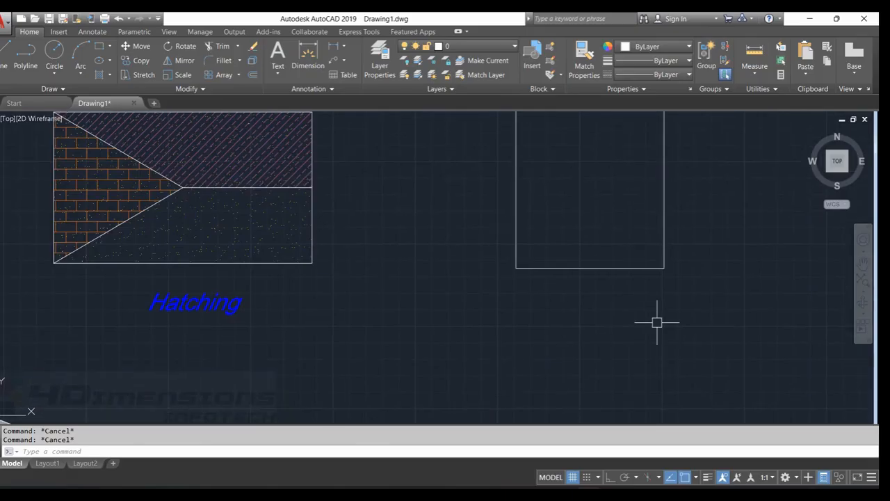
left_click(278, 69)
left_click(299, 95)
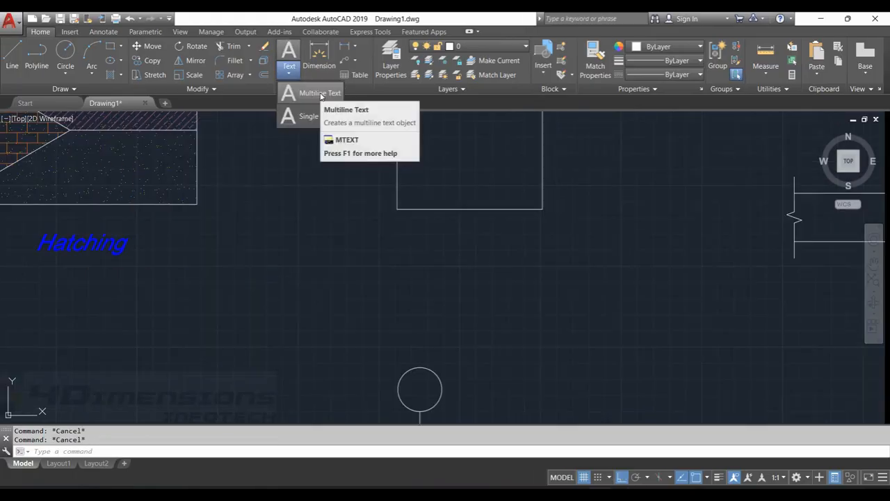
left_click(306, 93)
middle_click_drag(405, 304, 426, 265)
left_click(324, 279)
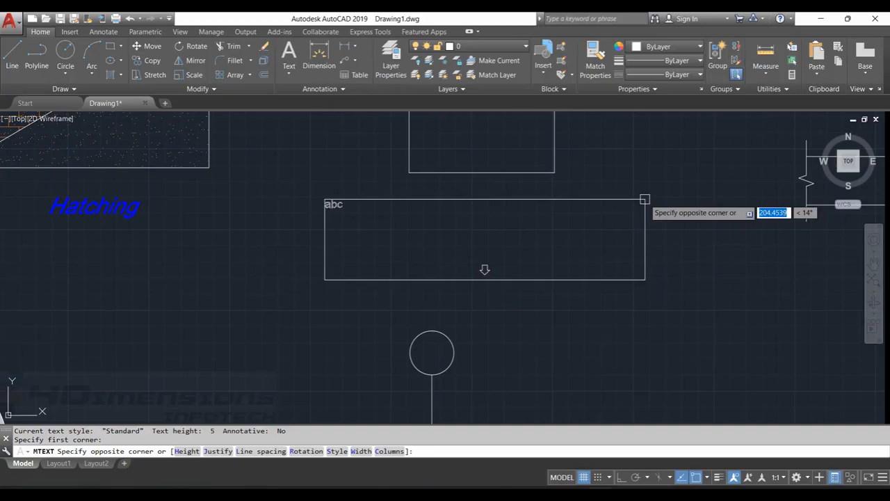
middle_click_drag(644, 199, 606, 195)
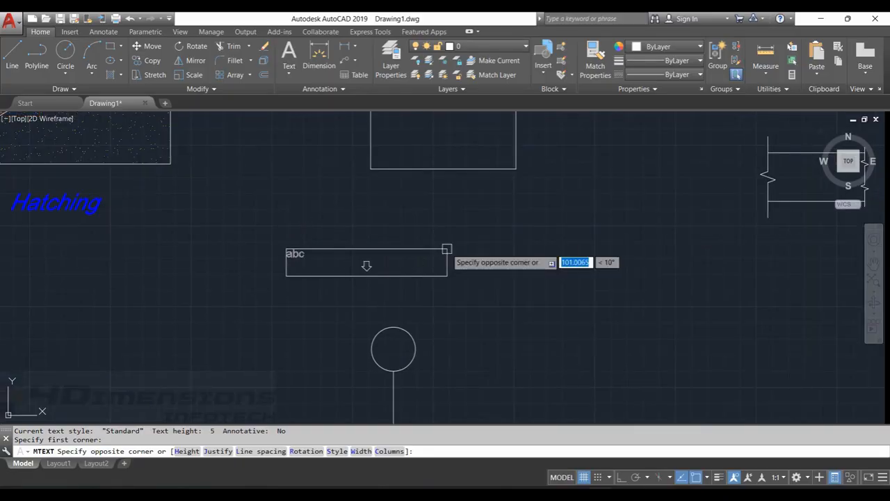
left_click(682, 198)
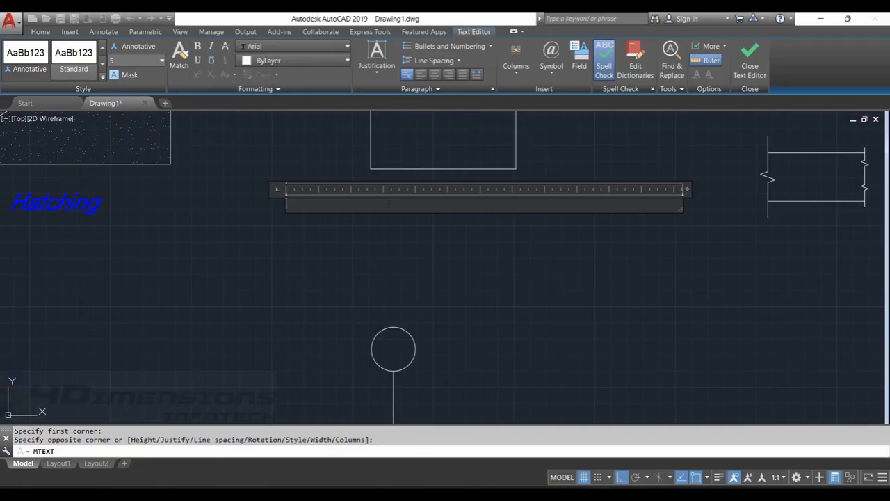
- Enter "Hatching and gradients" as the multiline text, browse the available fonts, and finish the text
type("Hatching and")
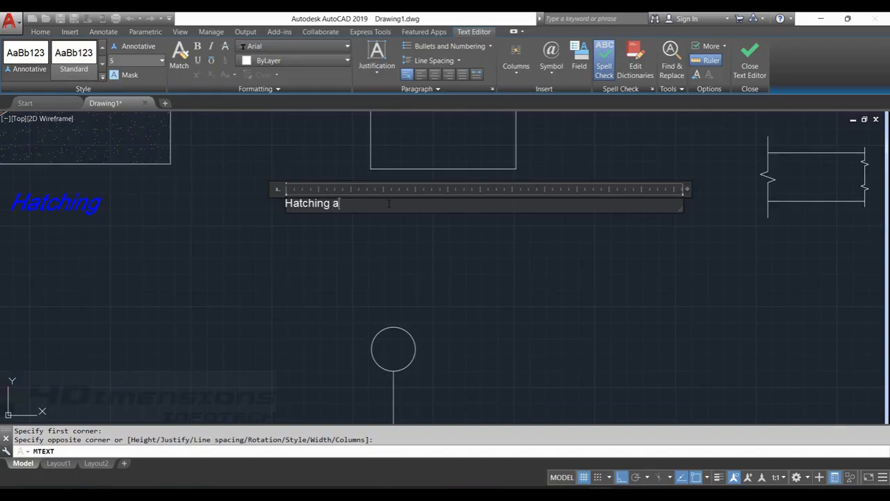
type(" gradients")
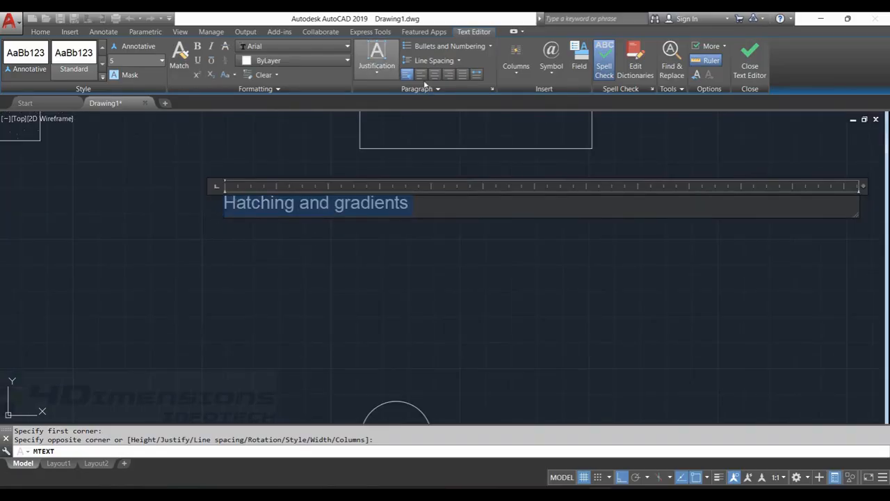
left_click(299, 46)
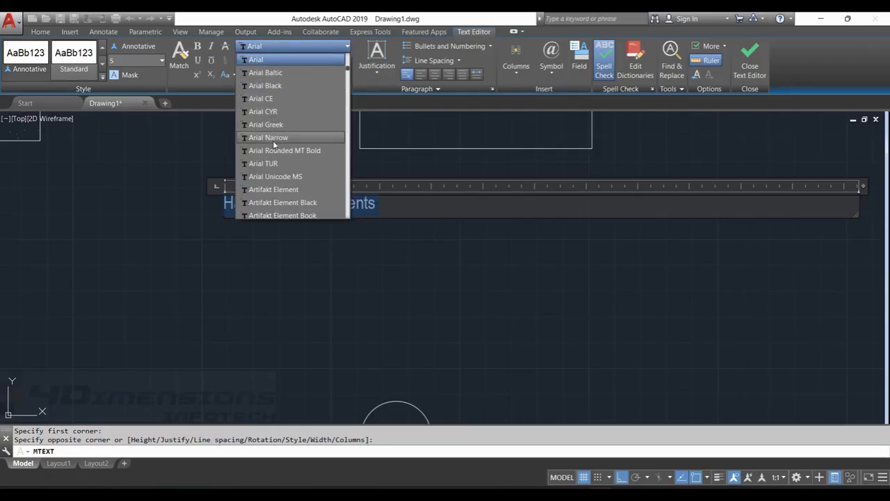
key("Escape")
key("Escape")
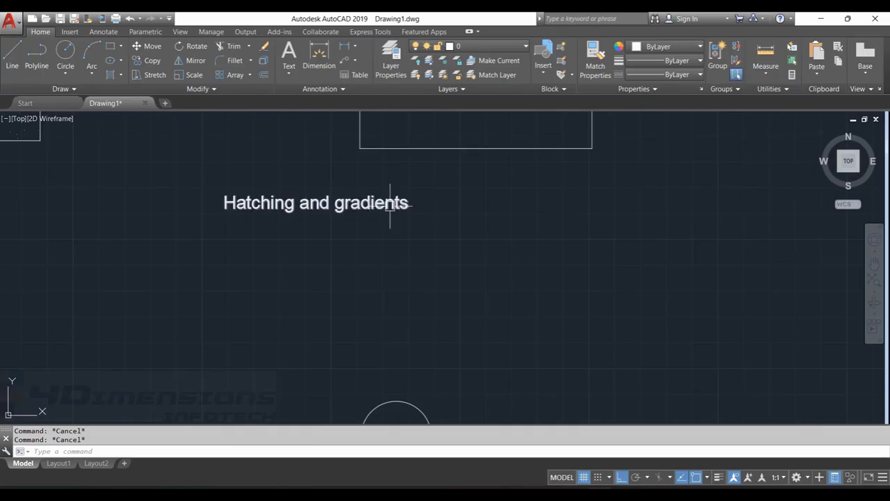
- Reopen the "Hatching and gradients" text for editing and set the color of the whole text to Green
mouse_move(396, 200)
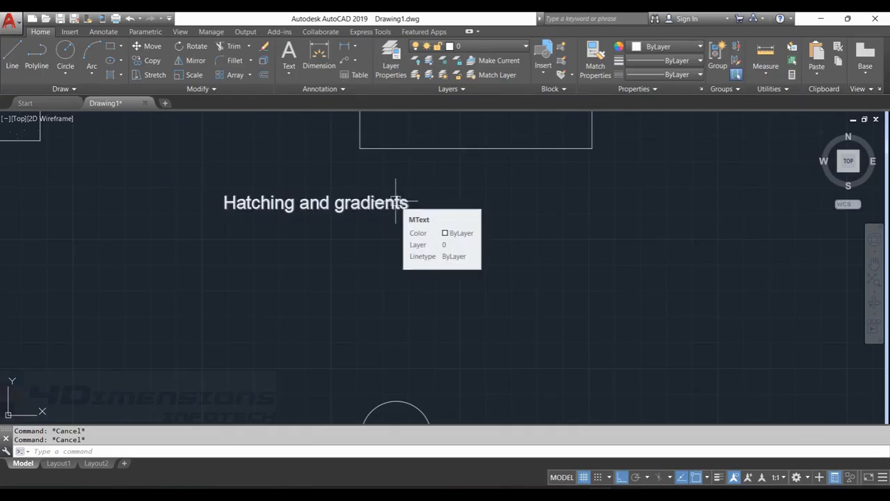
double_click(396, 201)
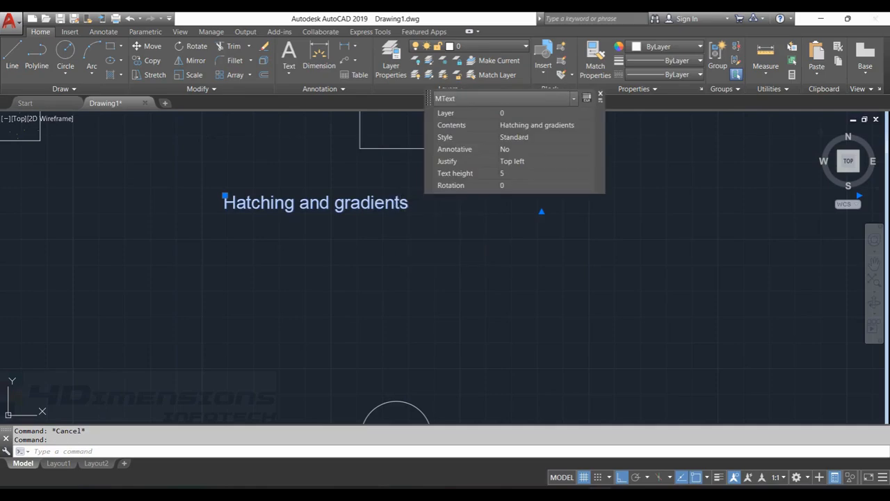
left_click_drag(409, 202, 223, 203)
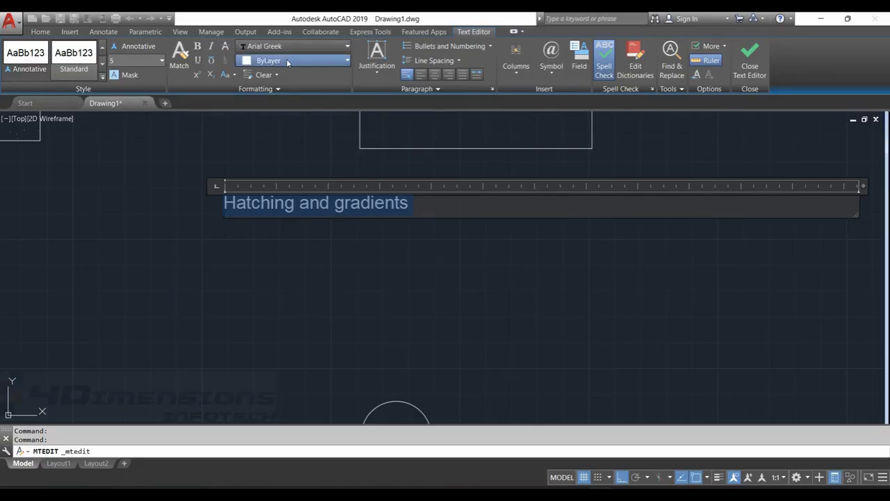
left_click(274, 61)
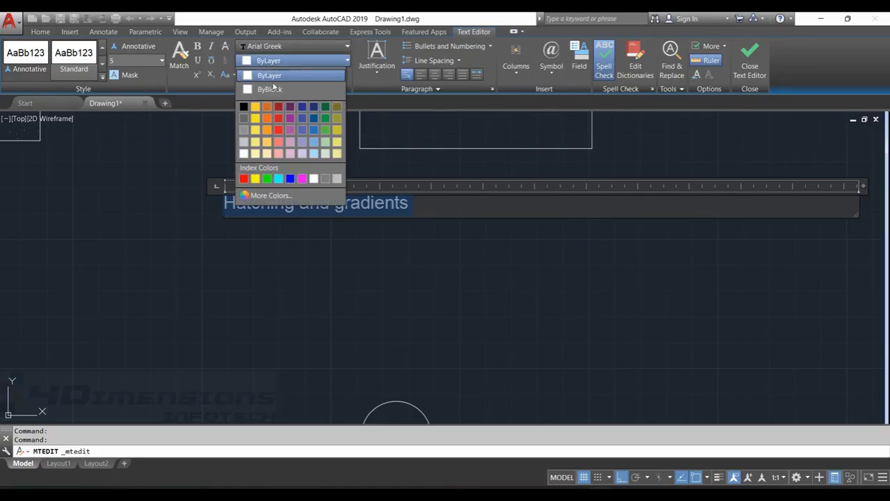
left_click(266, 179)
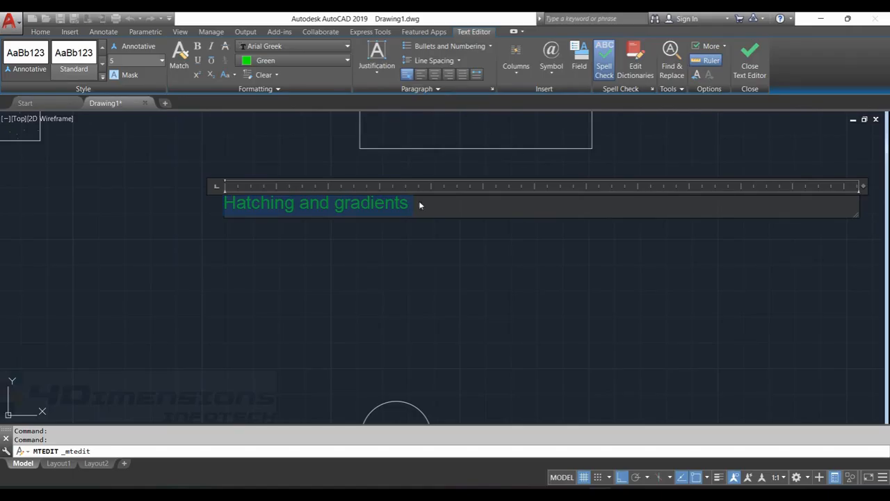
- Try center, right, left and distributed alignment on the text, and leave it centered
left_click(435, 75)
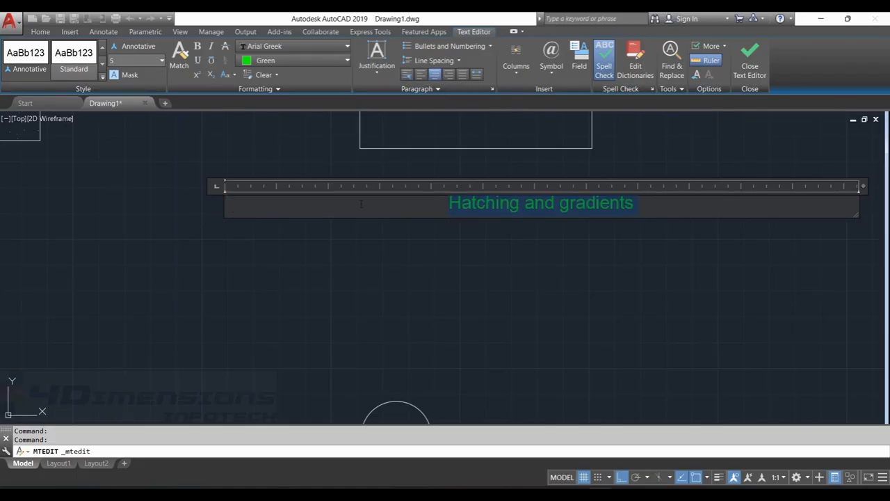
left_click(450, 75)
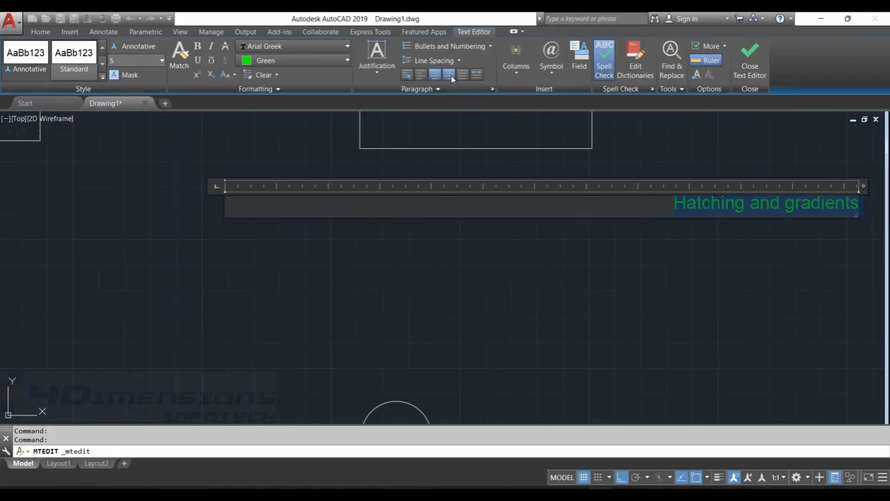
left_click(421, 77)
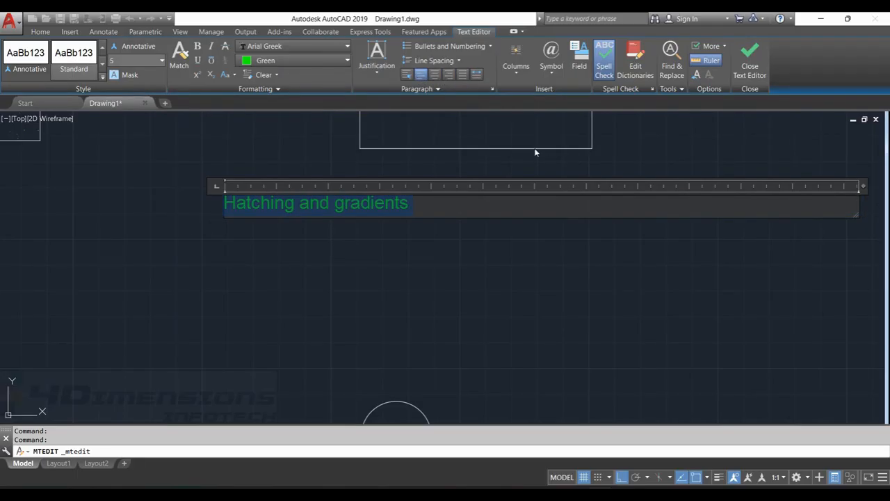
left_click(480, 78)
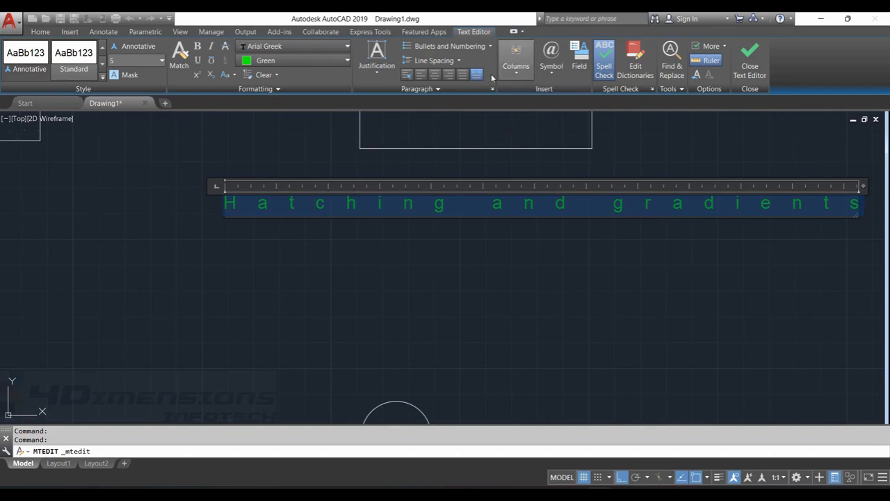
left_click(435, 76)
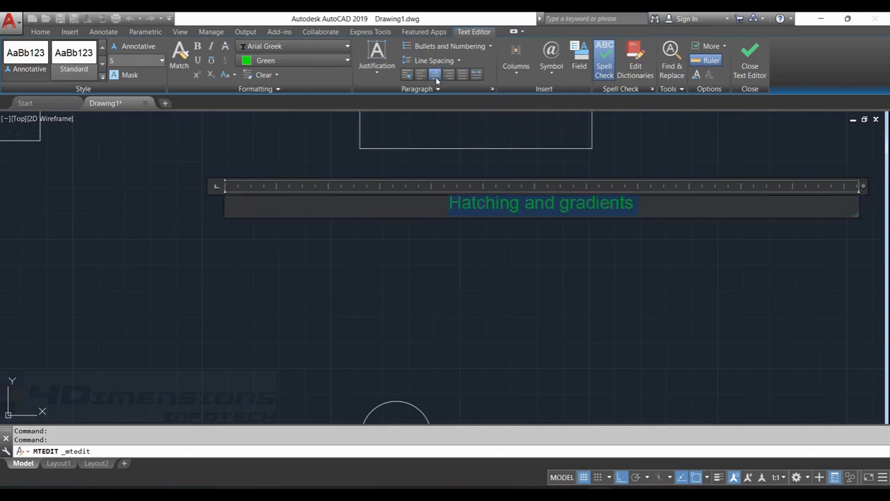
- Insert the Degrees, Plus/Minus and Diameter symbols at the end of the text
left_click(638, 206)
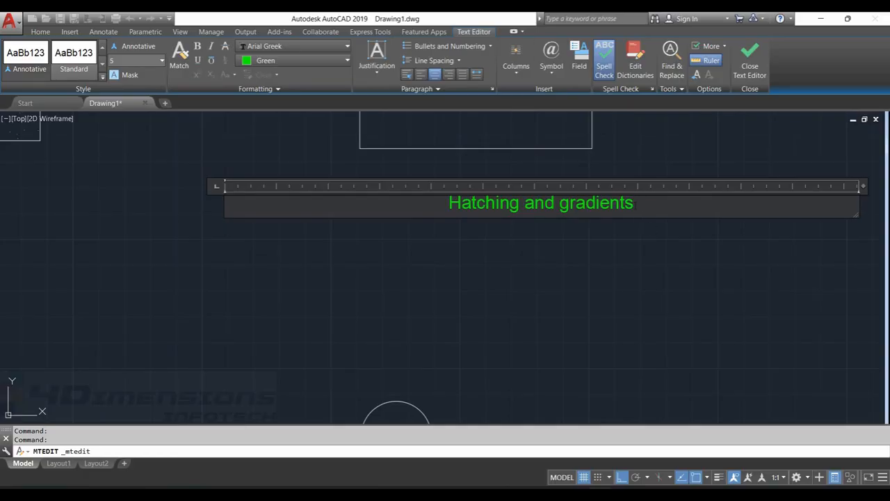
left_click(551, 57)
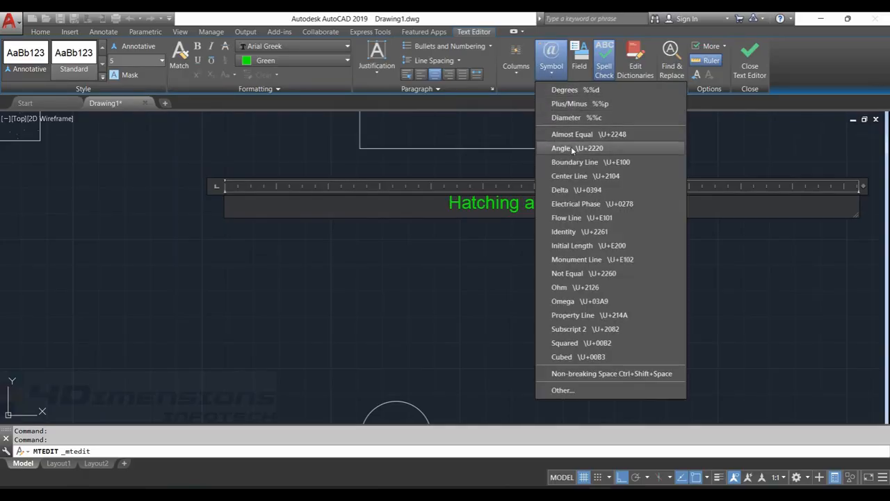
left_click(564, 90)
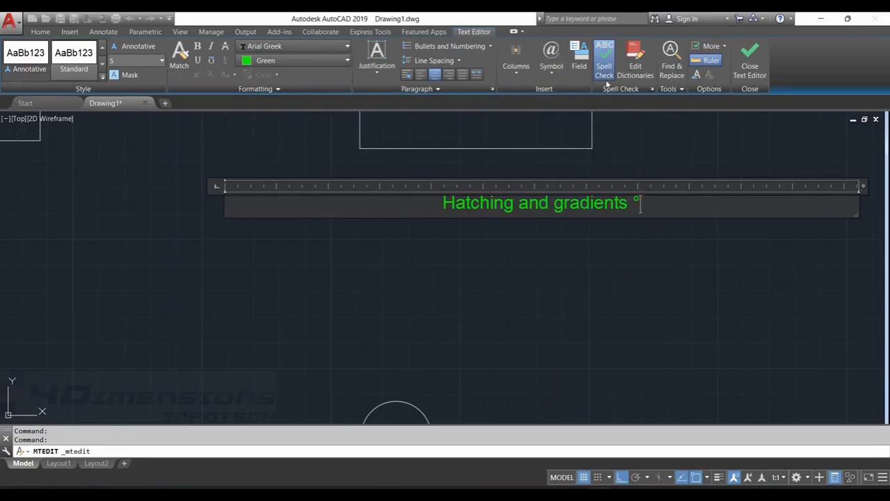
left_click(553, 63)
left_click(564, 103)
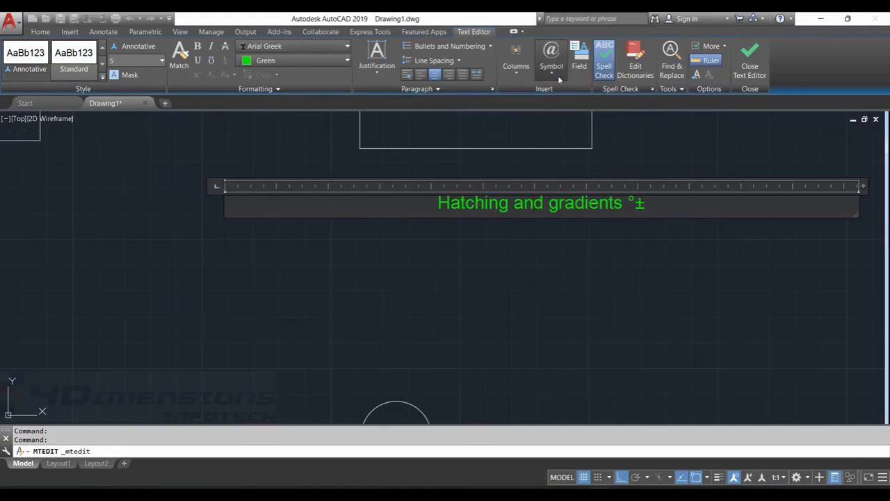
left_click(558, 73)
left_click(565, 118)
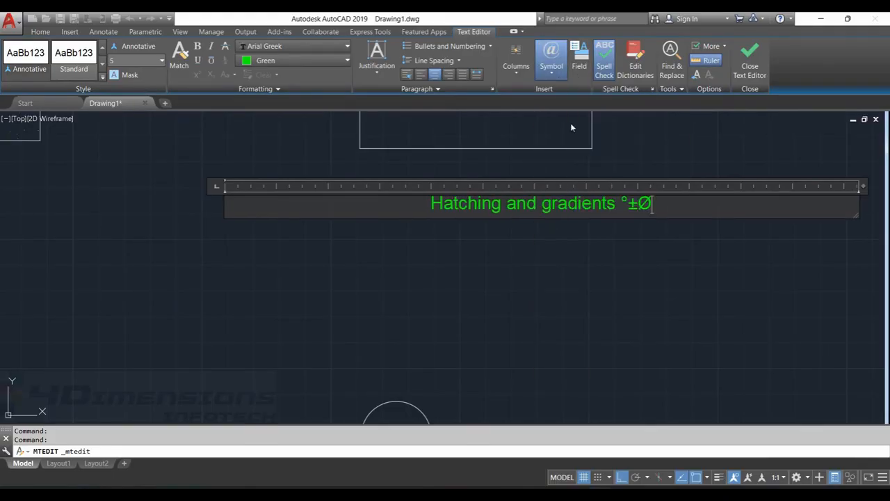
- Copy the parallelogram symbol from the GDT font in the Character Map and close the map
left_click(556, 77)
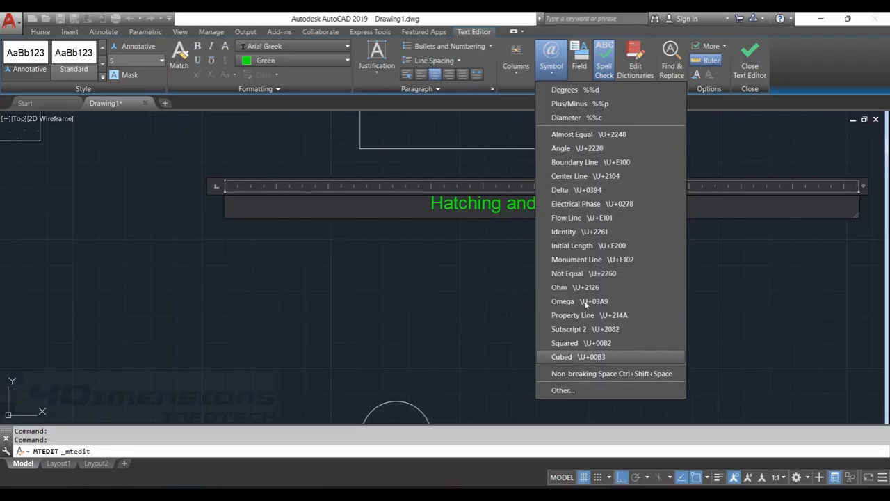
left_click(563, 391)
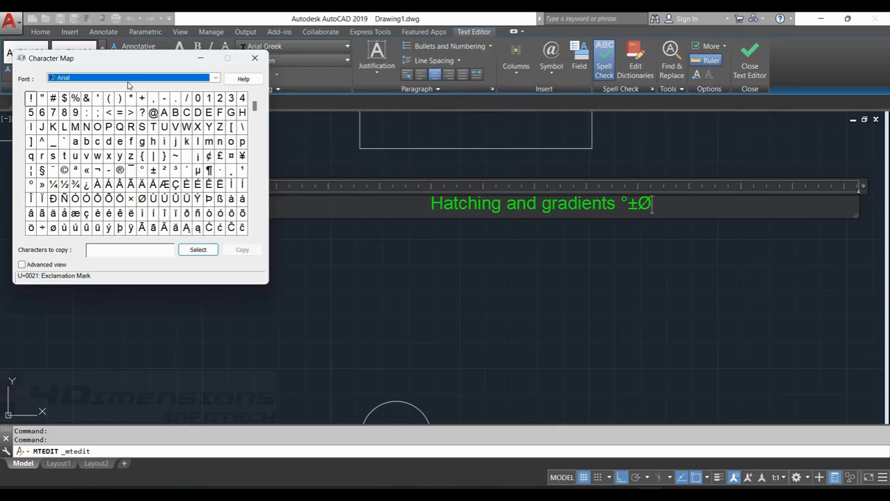
left_click(80, 82)
left_click(82, 82)
type("gdt")
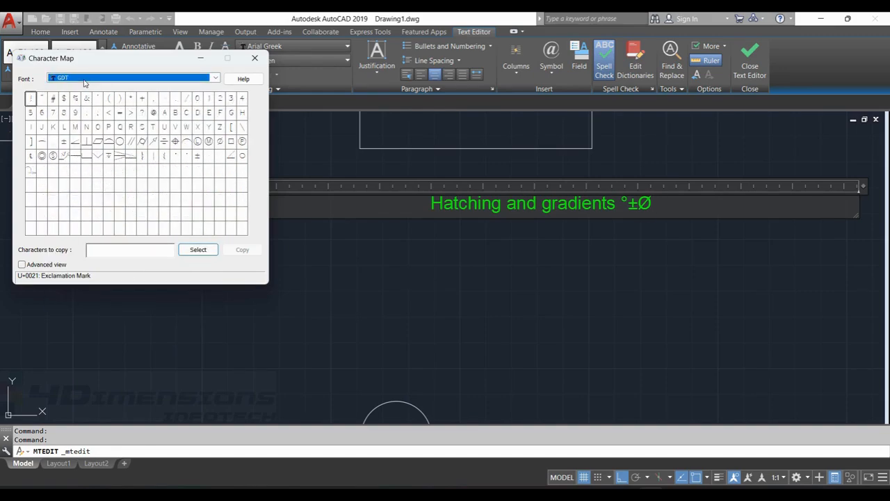
left_click(142, 142)
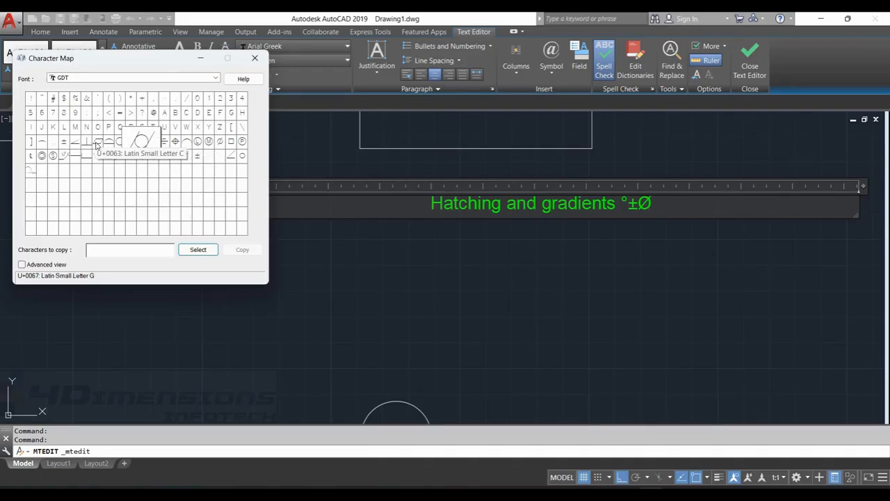
left_click(97, 144)
left_click(198, 249)
left_click(242, 249)
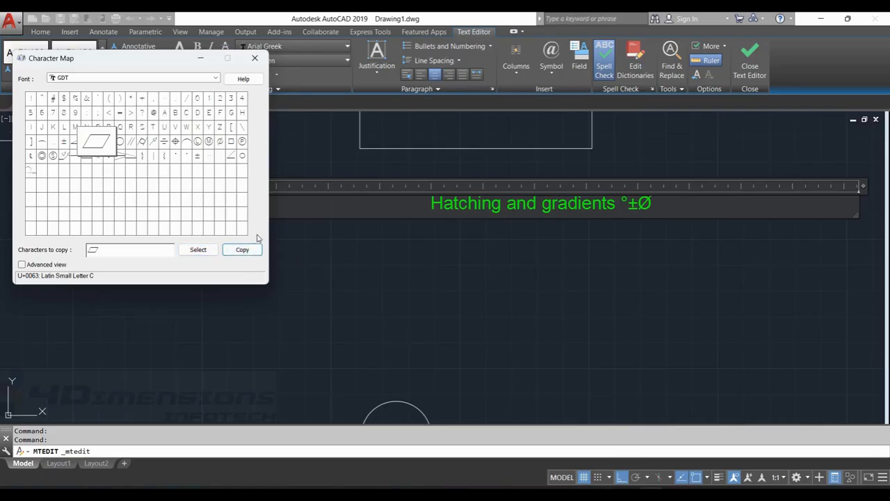
left_click(256, 60)
- Paste the copied parallelogram symbol after the diameter symbol and color it red
right_click(666, 209)
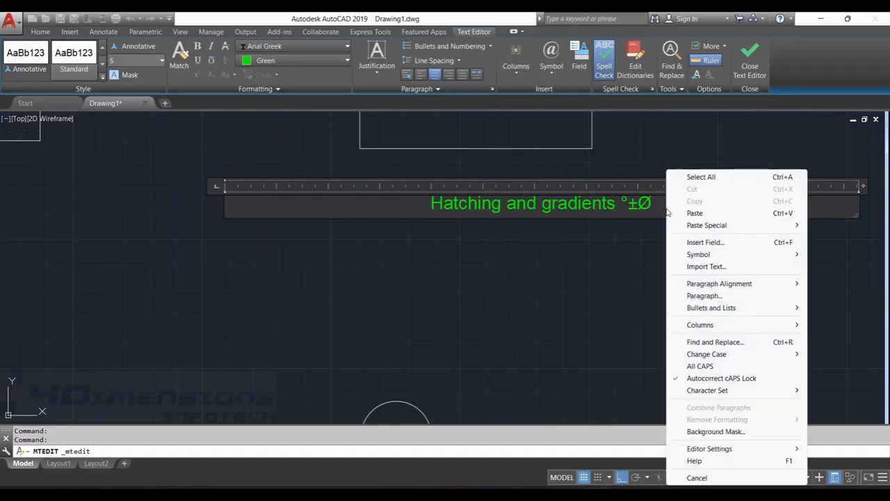
left_click(693, 212)
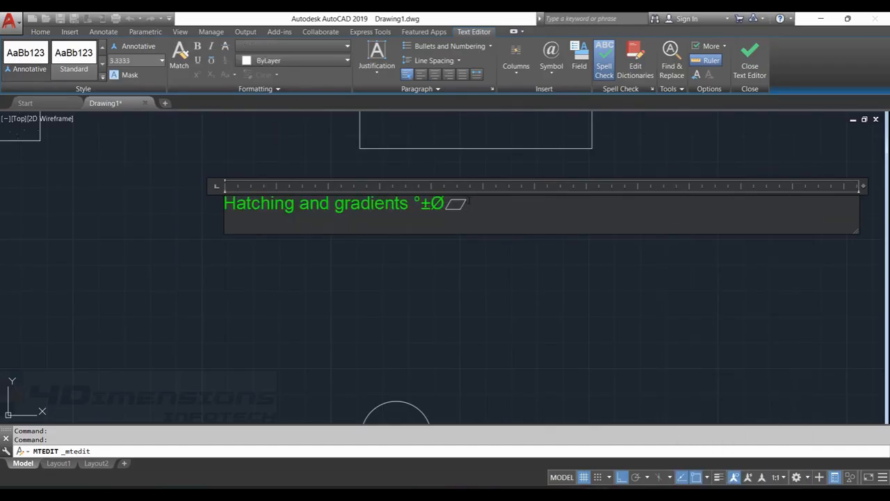
key("shift+Left")
left_click(283, 63)
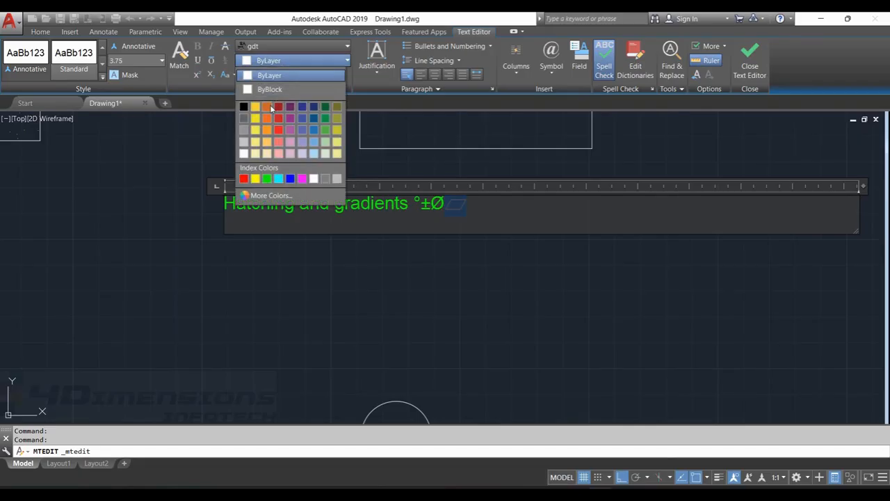
left_click(324, 130)
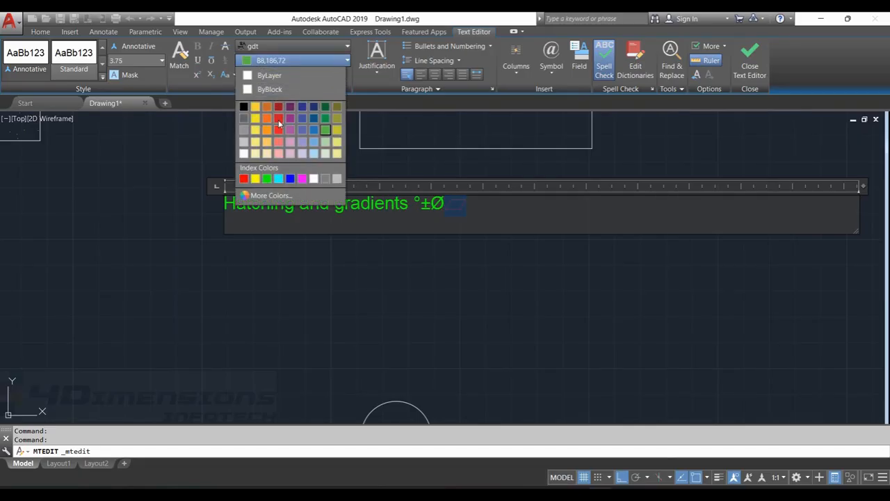
left_click(279, 130)
left_click(534, 288)
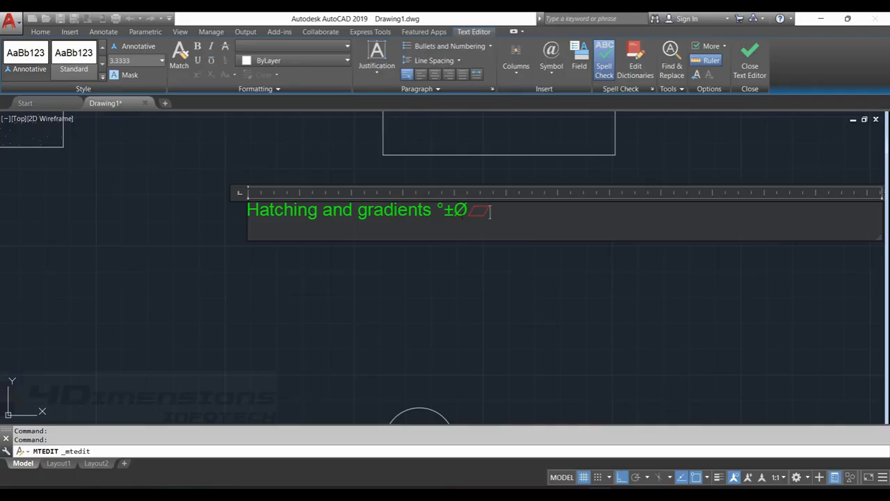
- Finish editing the text and narrow its text box so the edge sits close to the start of "Hatching and gradients"
left_click(571, 369)
middle_click_drag(659, 378, 578, 342)
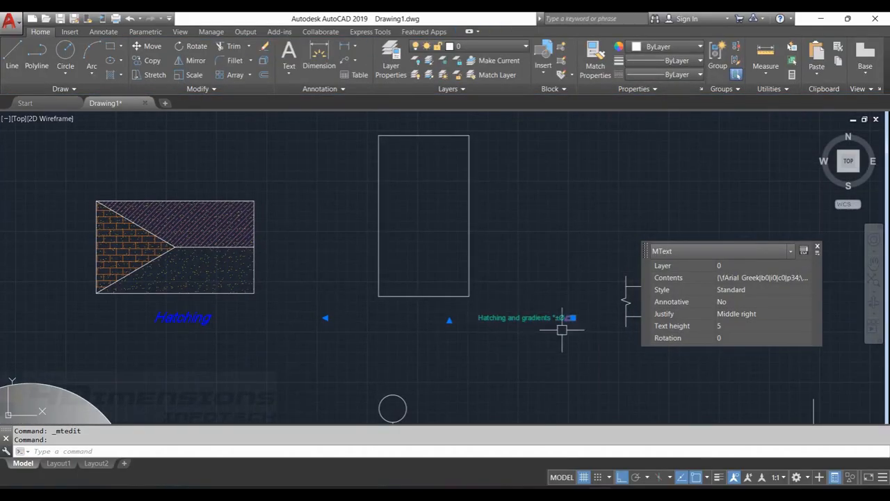
left_click(324, 318)
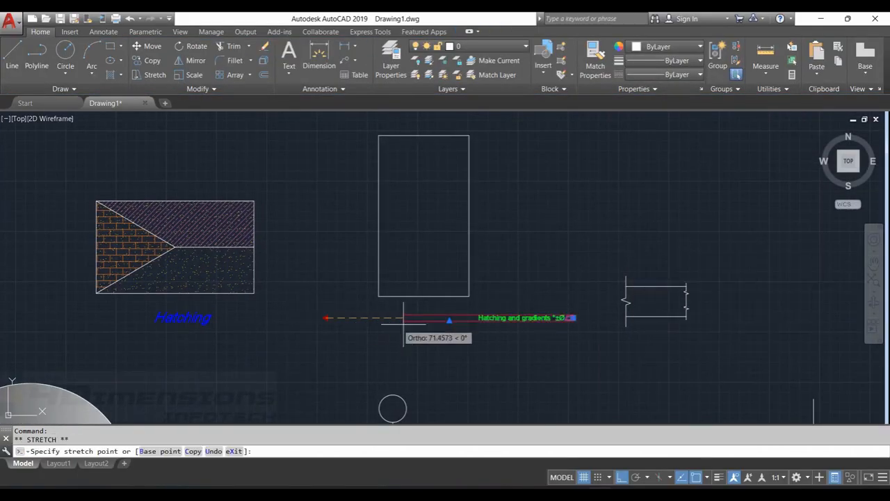
left_click(475, 324)
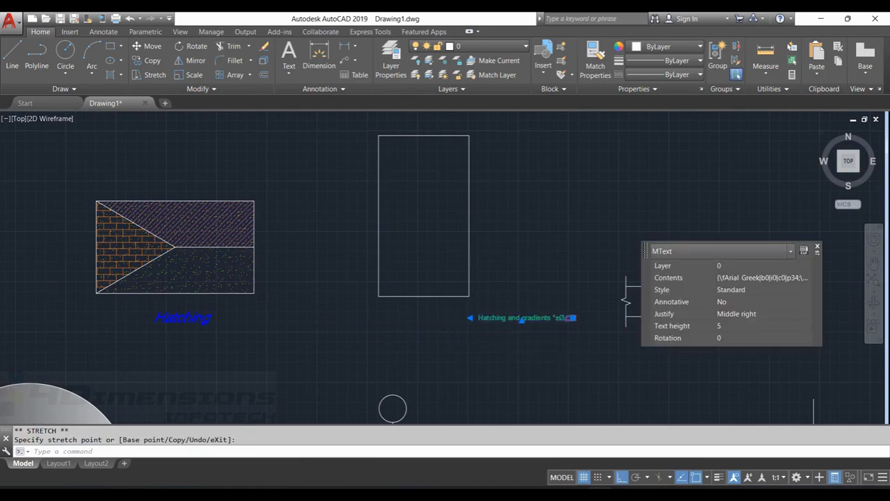
scroll(525, 313, "up", 2)
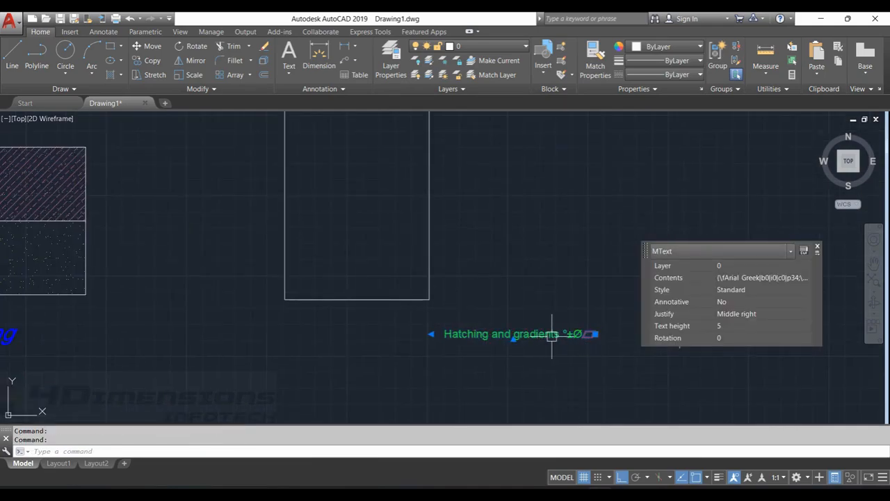
- Move the "Hatching and gradients" multiline text beneath the empty rectangle
left_click(595, 334)
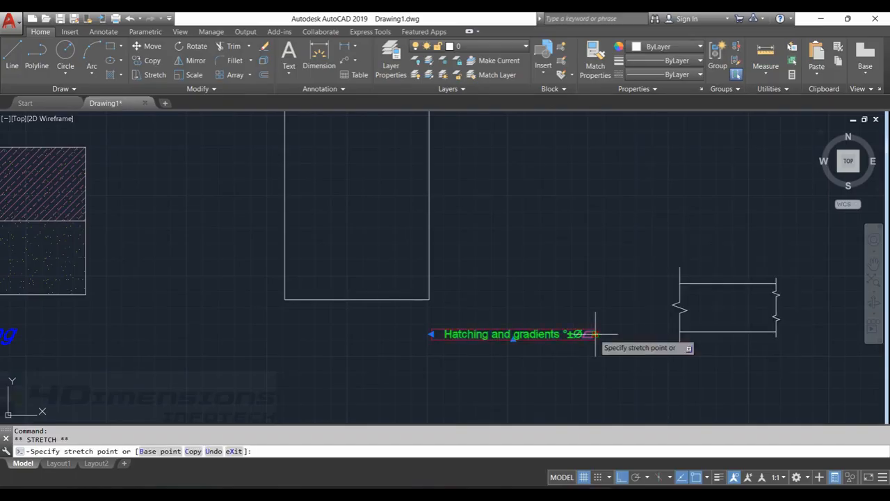
left_click(412, 323)
scroll(488, 297, "down", 4)
middle_click_drag(545, 280, 501, 256)
- Close the Quick Properties palette, clear the selection and turn off Quick Properties
left_click(817, 251)
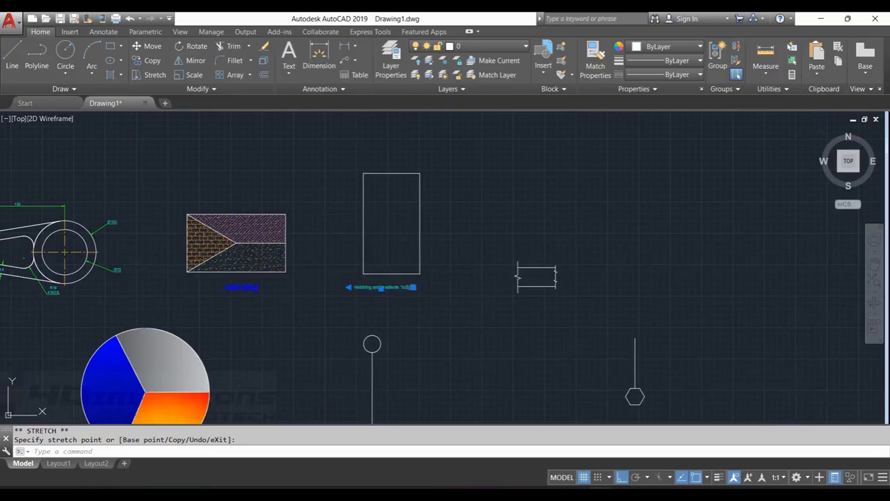
key("Escape")
key("Escape")
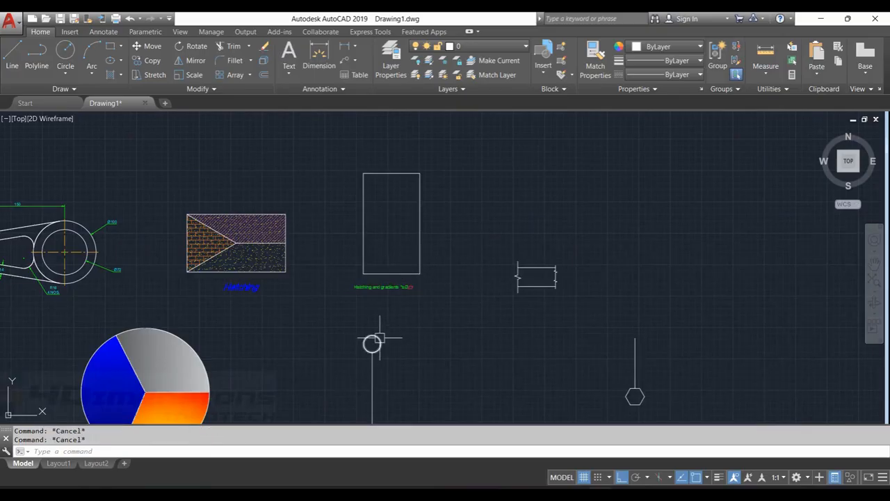
left_click(379, 340)
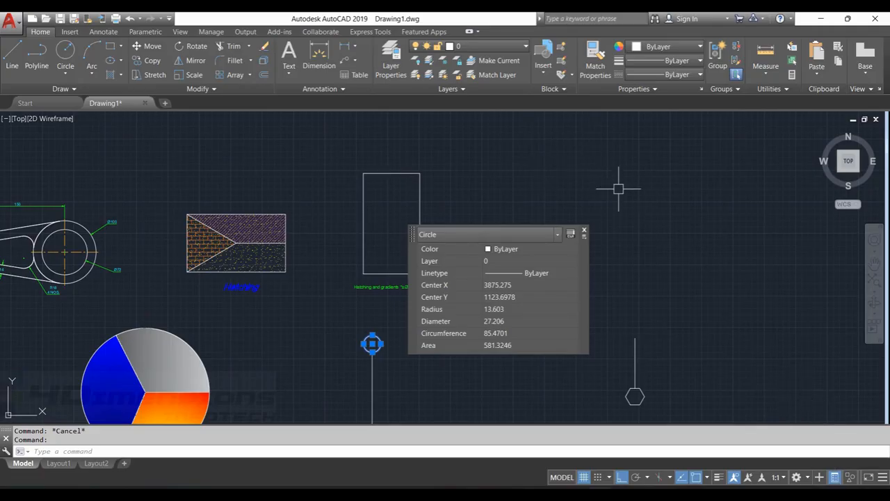
left_click(835, 477)
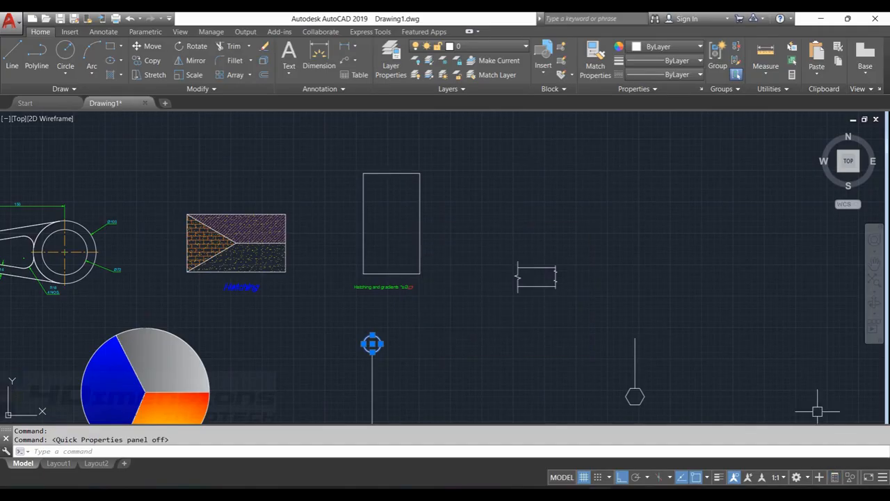
- Reposition the "Hatching and gradients" text so it sits roughly centered just below the empty rectangle
scroll(388, 278, "up", 2)
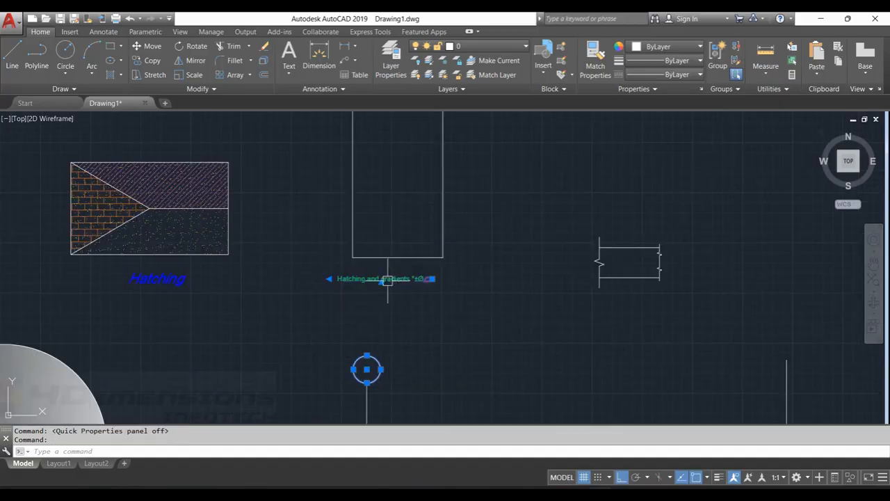
left_click(430, 278)
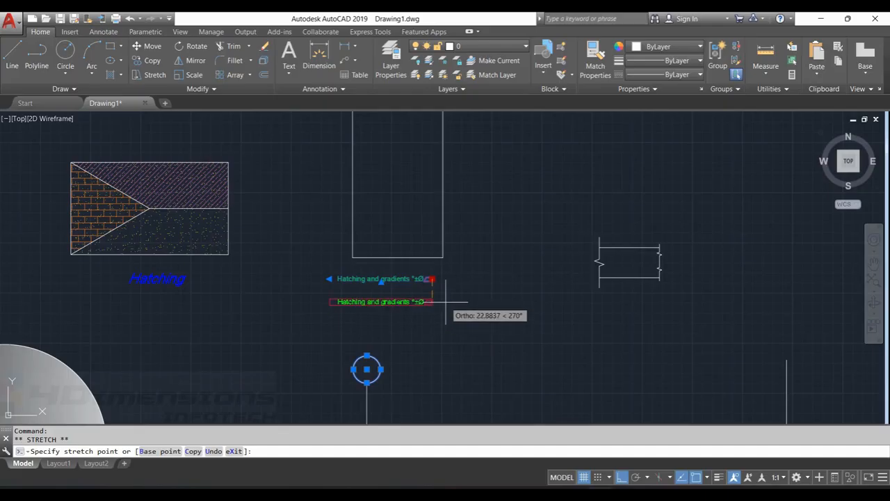
left_click(446, 303)
key("Escape")
middle_click_drag(499, 282, 518, 254)
left_click(418, 275)
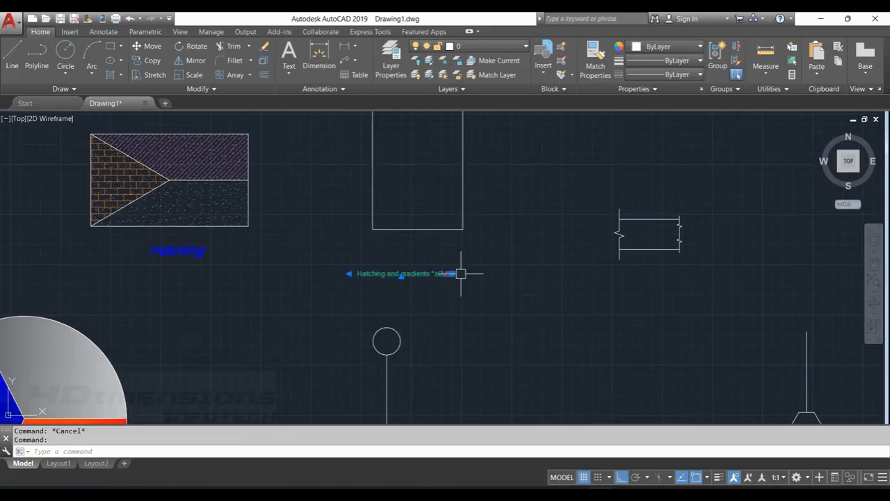
left_click(452, 274)
key("Escape")
key("Escape")
middle_click_drag(510, 256, 517, 347)
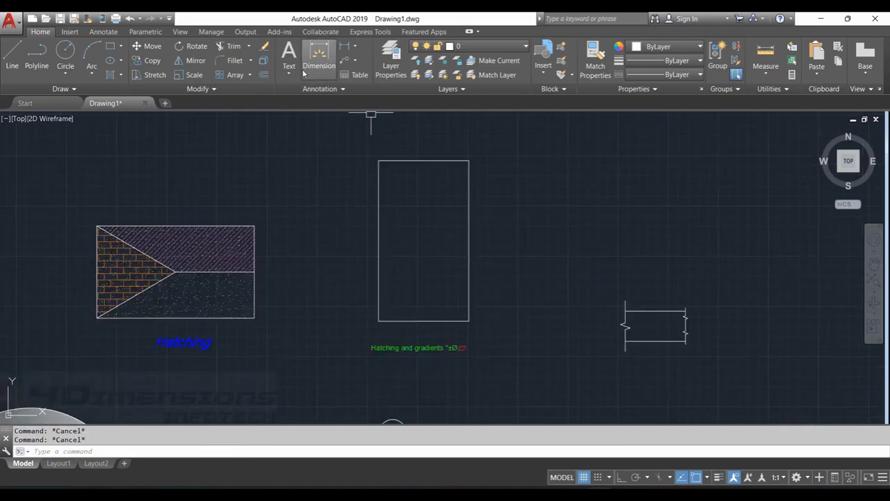
left_click(288, 71)
left_click(472, 204)
- Rotate the small circle and its vertical line by 90° about the line's lower endpoint
middle_click_drag(560, 224, 552, 226)
middle_click_drag(477, 203, 463, 205)
middle_click_drag(514, 183, 458, 51)
middle_click_drag(529, 231, 529, 128)
scroll(511, 169, "down", 2)
middle_click_drag(518, 181, 517, 184)
scroll(453, 214, "up", 2)
middle_click_drag(465, 214, 499, 212)
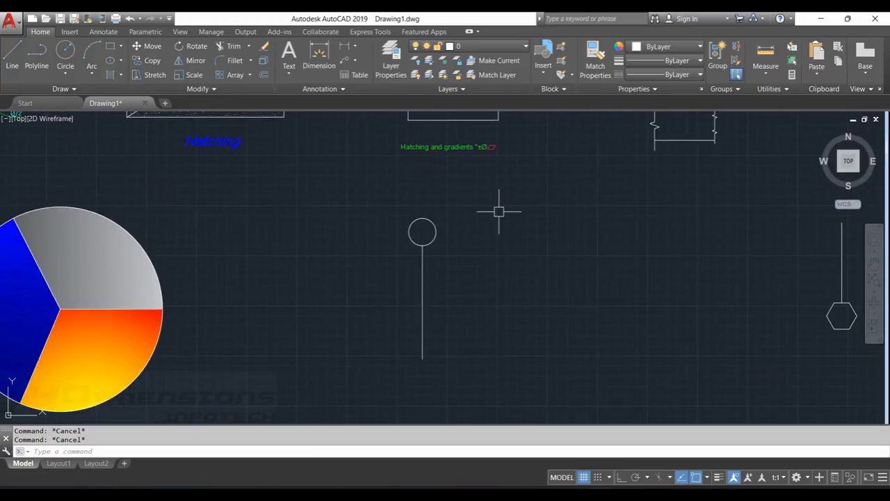
type("ro")
key("Return")
left_click(412, 229)
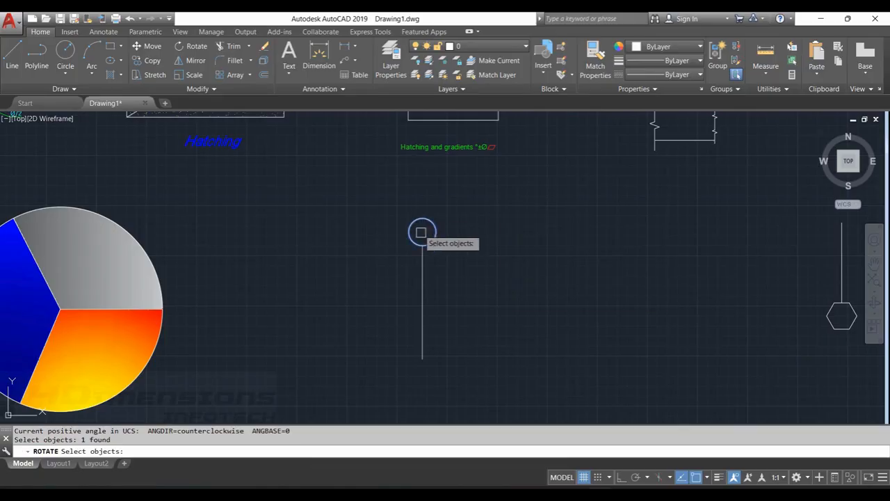
left_click(421, 255)
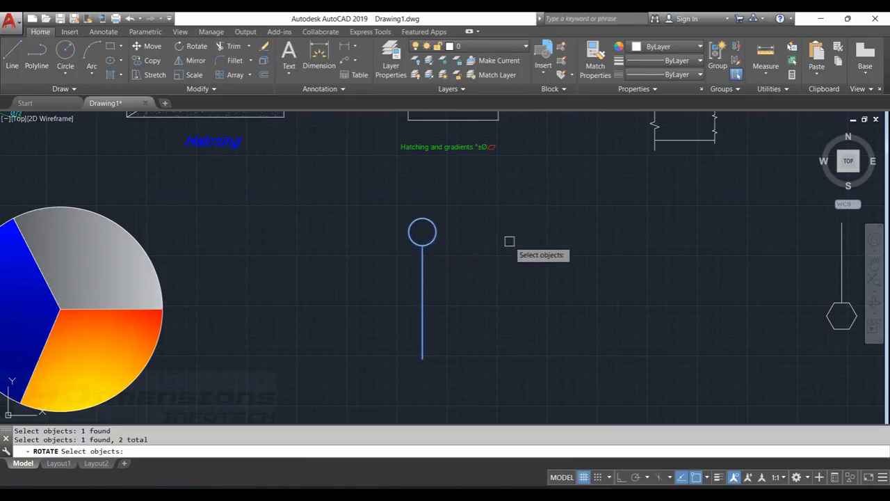
key("Return")
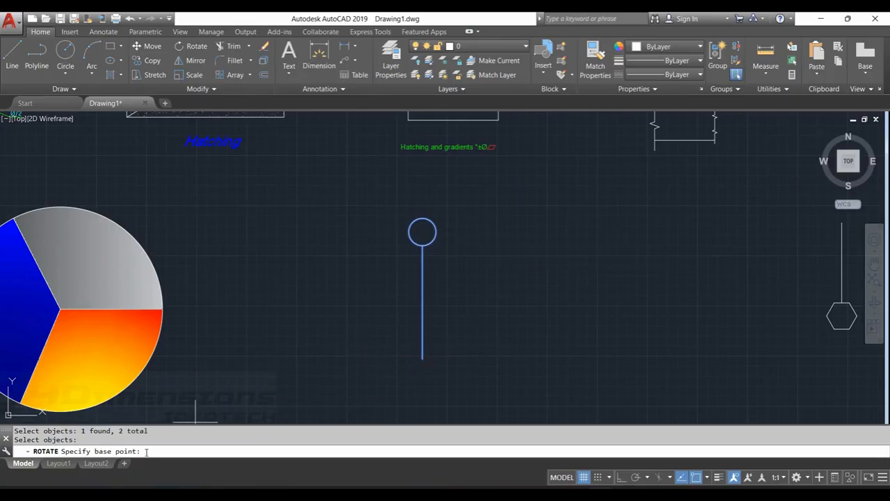
left_click(422, 358)
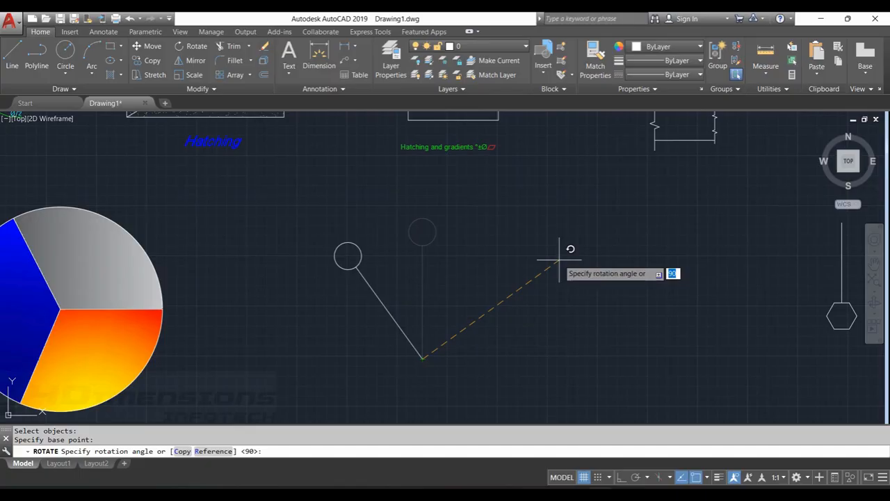
key("Return")
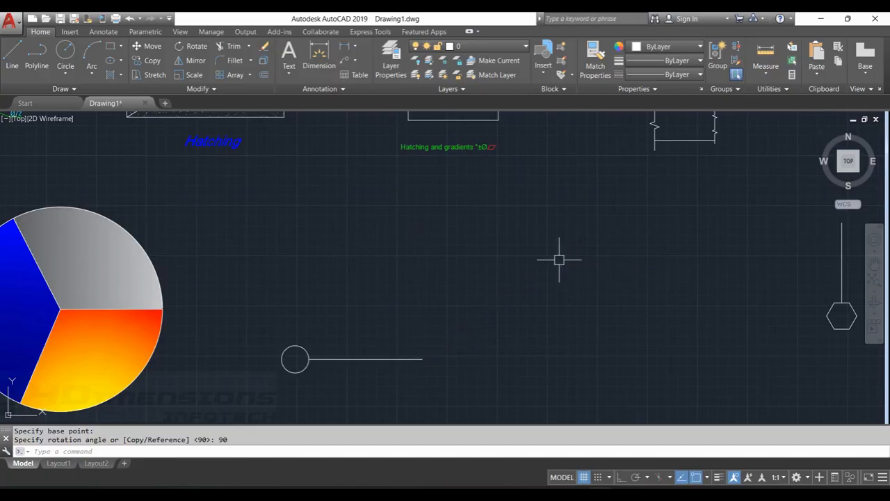
- Undo the 90° rotation of the circle and line
middle_click_drag(559, 259, 586, 261)
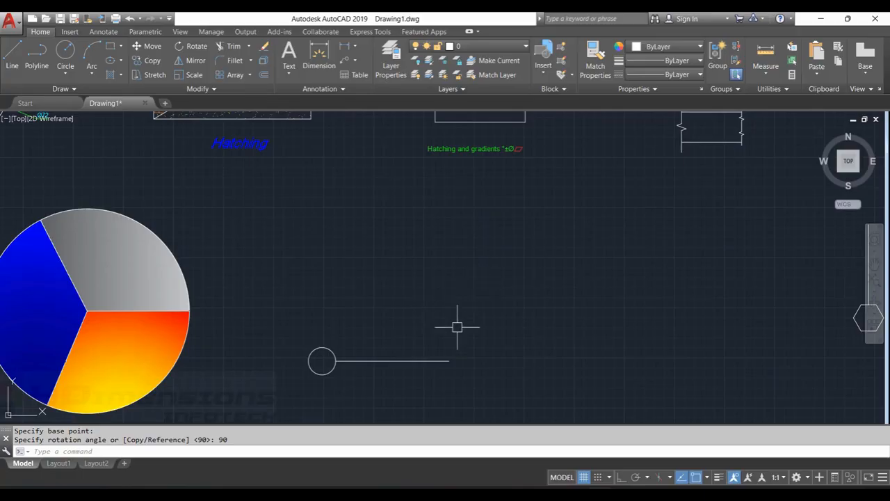
scroll(486, 292, "down", 3)
middle_click_drag(492, 290, 451, 273)
scroll(452, 273, "up", 2)
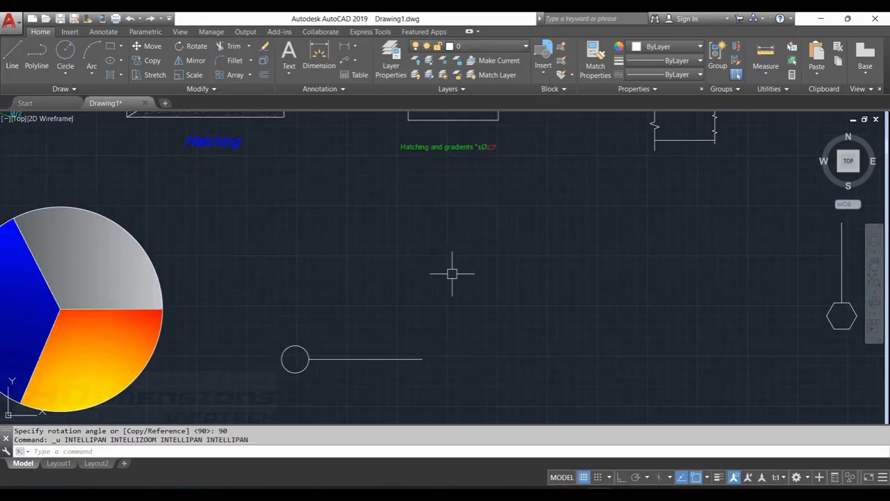
key("ctrl+z")
key("Return")
left_click(456, 235)
left_click(454, 243)
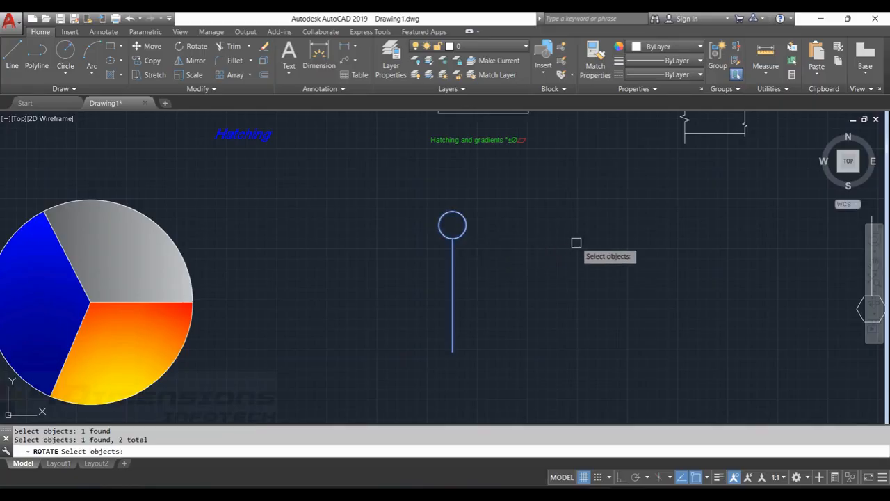
key("Return")
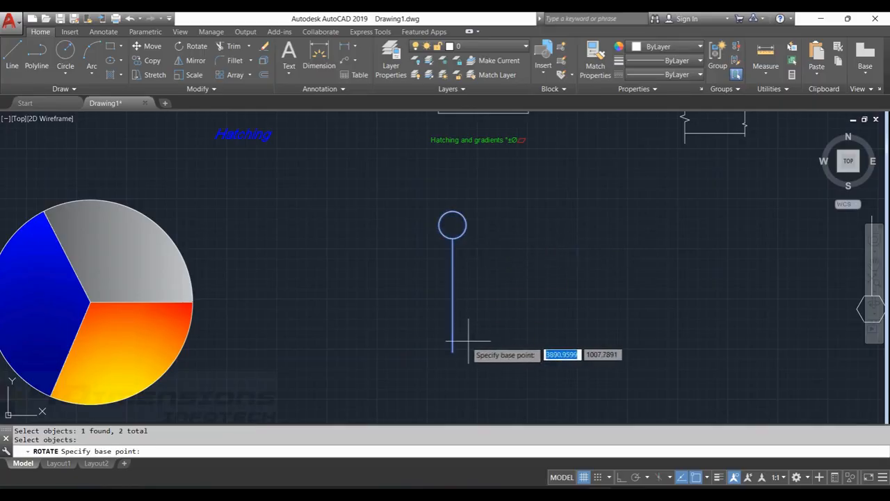
left_click(453, 351)
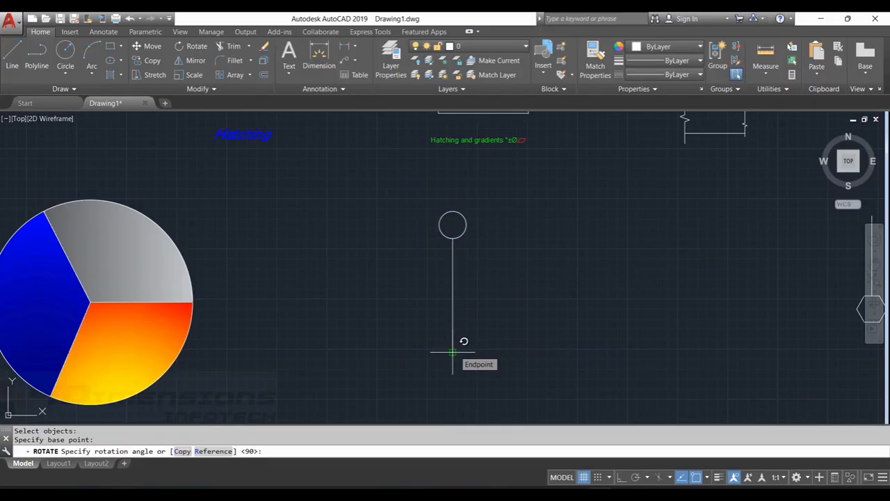
key("Escape")
right_click(512, 245)
left_click(548, 253)
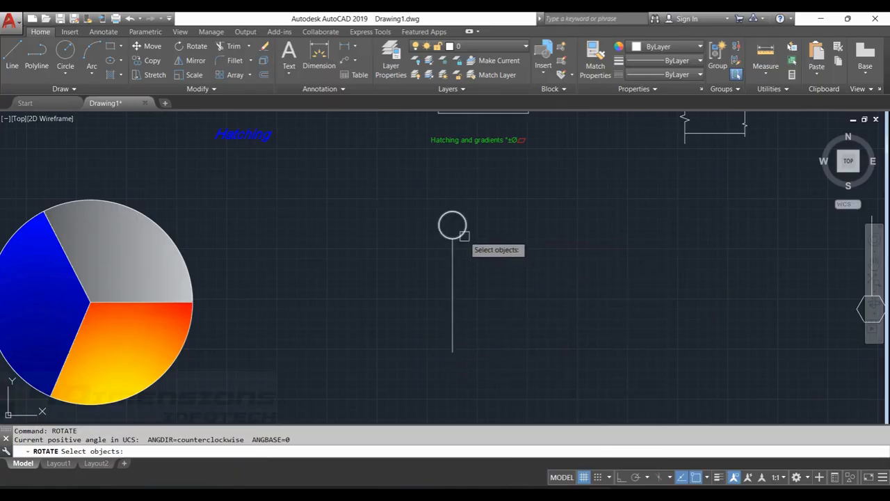
left_click(463, 236)
- Rotate the small circle and its line by 45° about the line's midpoint
type("ro")
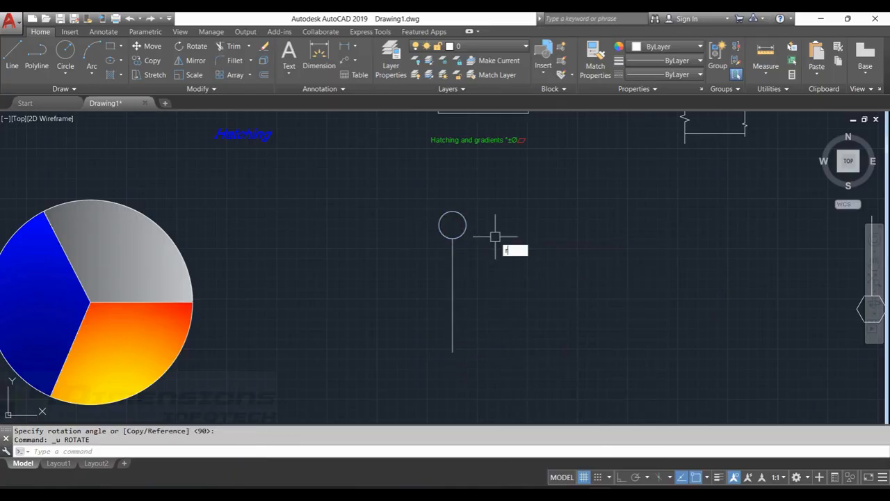
key("Return")
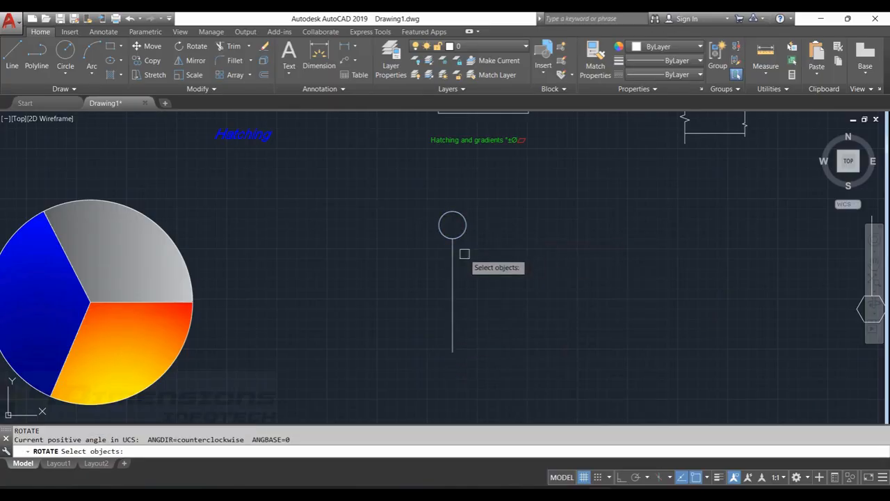
left_click(460, 236)
left_click(453, 268)
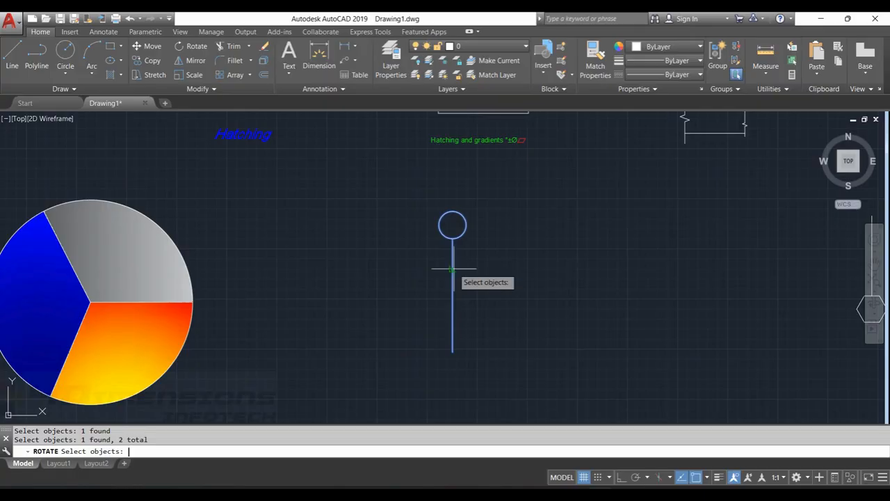
key("Return")
left_click(452, 293)
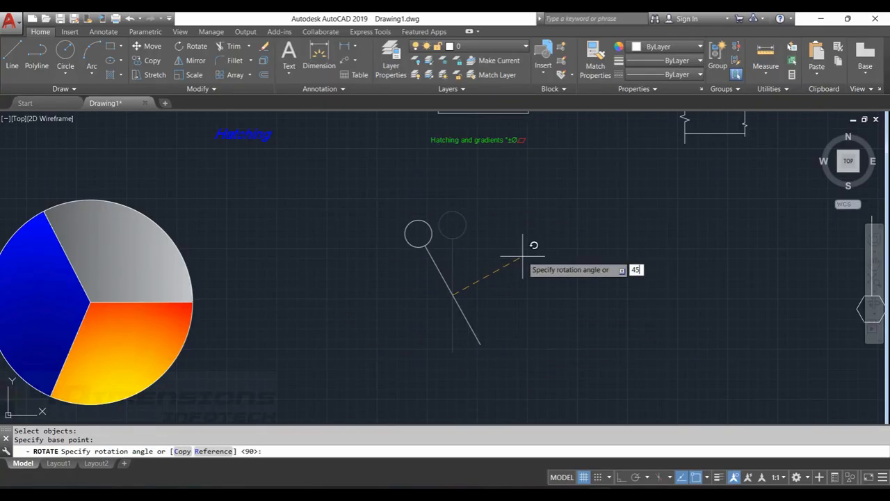
type("45")
key("Return")
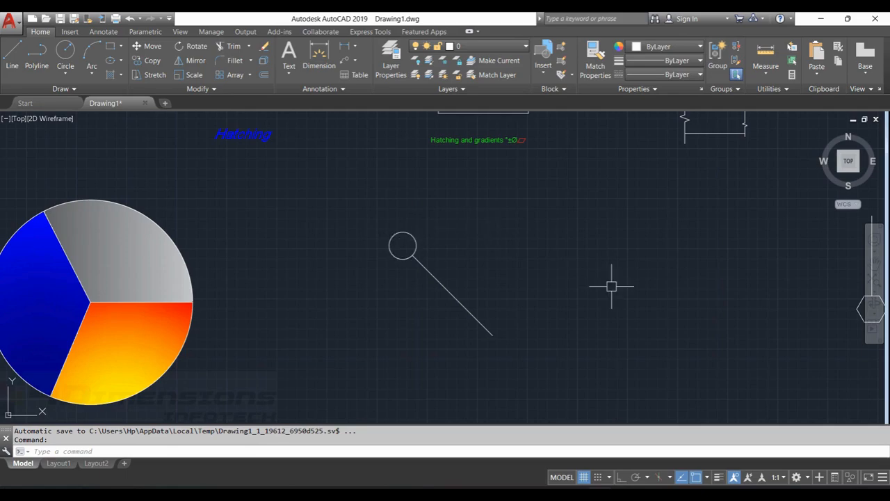
- Undo the 45° rotation and clear the selection of the circle and line
key("ctrl+z")
mouse_move(440, 176)
left_mouse_down()
mouse_move(521, 382)
mouse_move(505, 382)
left_mouse_up()
key("Escape")
key("Escape")
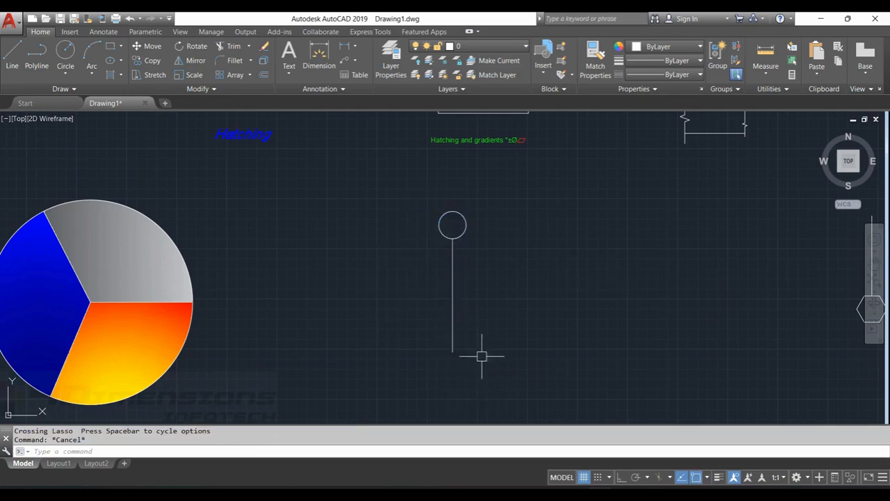
- Rotate the selected circle and line by -45° about the line's midpoint and undo the rotation
mouse_move(390, 187)
left_mouse_down()
mouse_move(477, 389)
mouse_move(431, 406)
left_mouse_up()
type("ro")
key("Return")
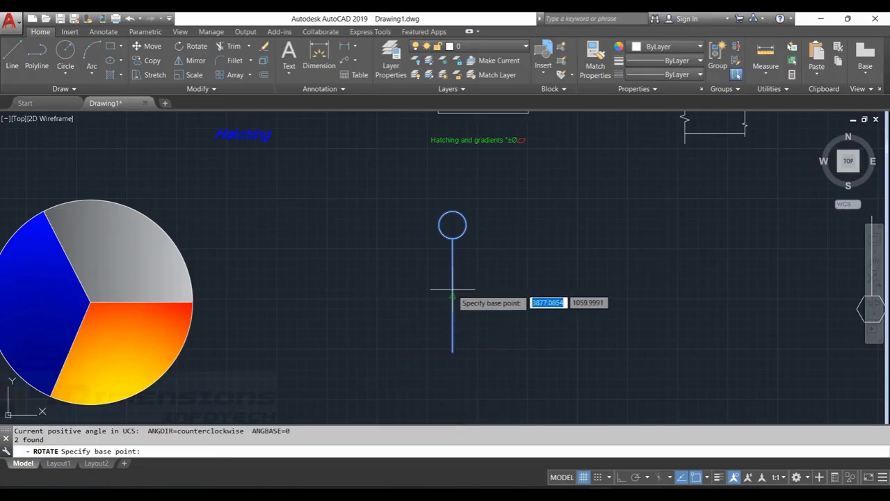
left_click(451, 295)
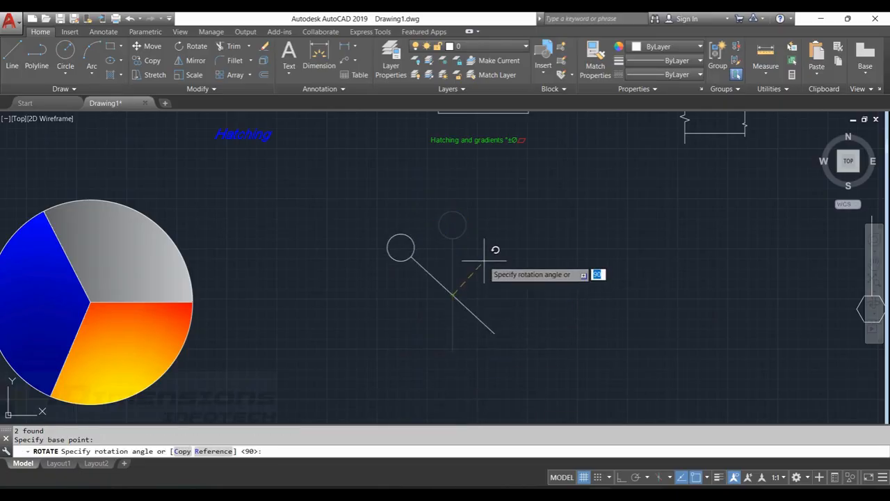
type("*45")
key("Return")
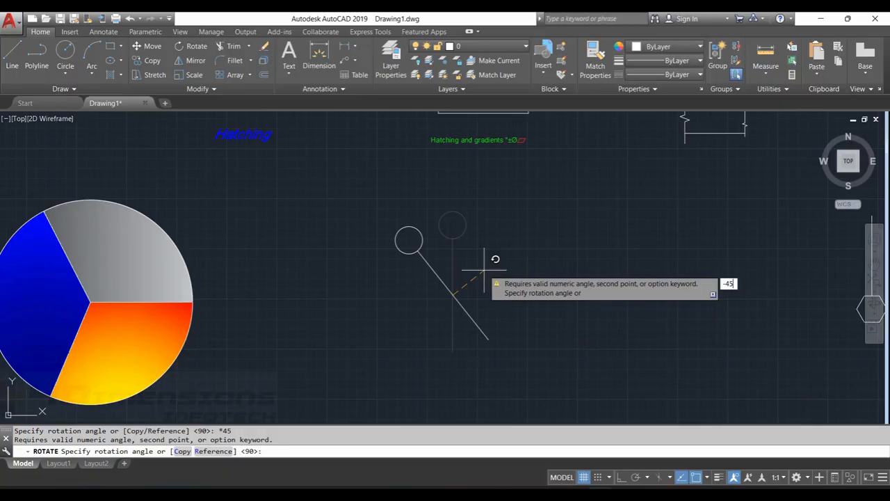
key("Return")
key("ctrl+z")
scroll(502, 231, "down", 3)
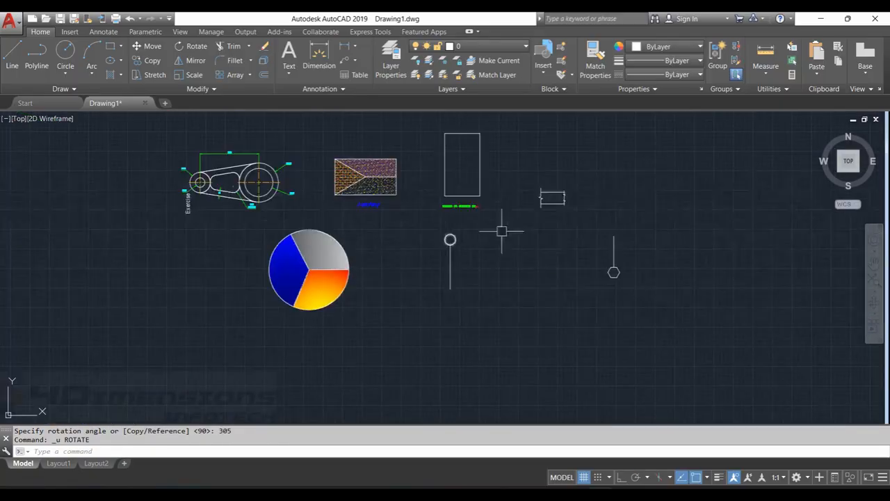
- Rotate a copy of the hexagon and its vertical line by 90° about the hexagon's center, keeping the originals
middle_click_drag(628, 269, 619, 268)
scroll(505, 257, "up", 5)
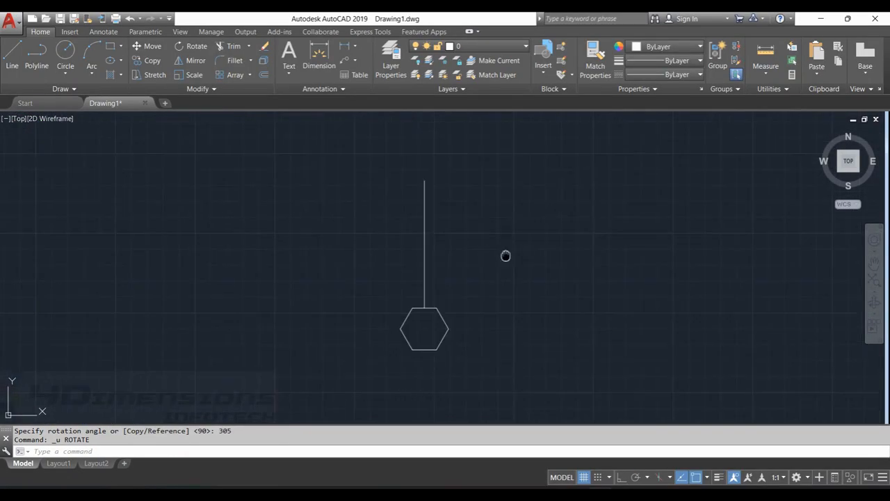
key("Return")
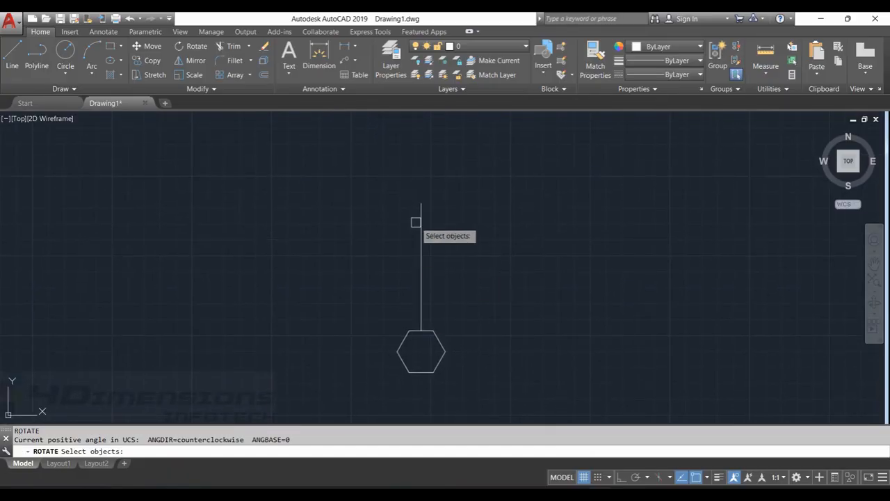
left_click(420, 226)
left_click(411, 334)
key("Return")
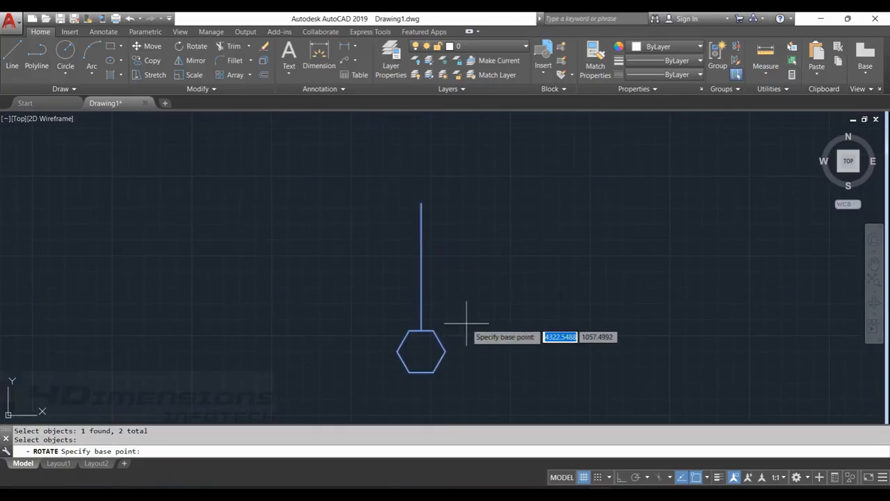
left_click(421, 351)
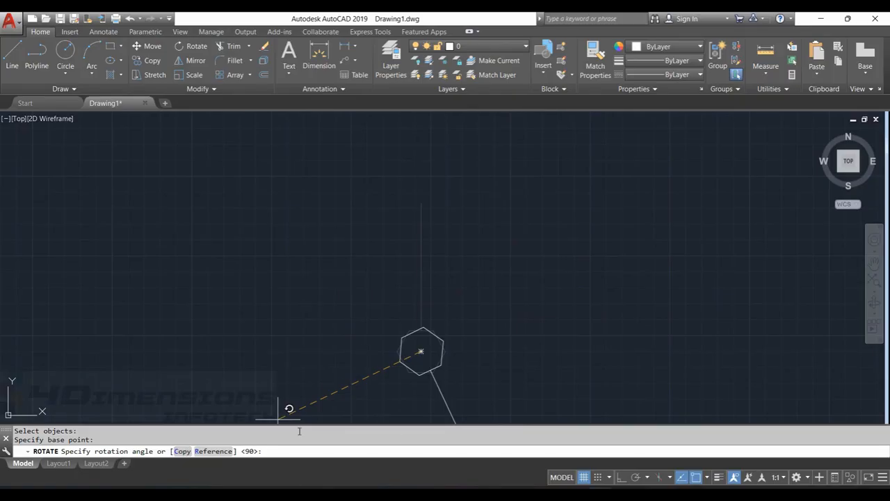
left_click(183, 452)
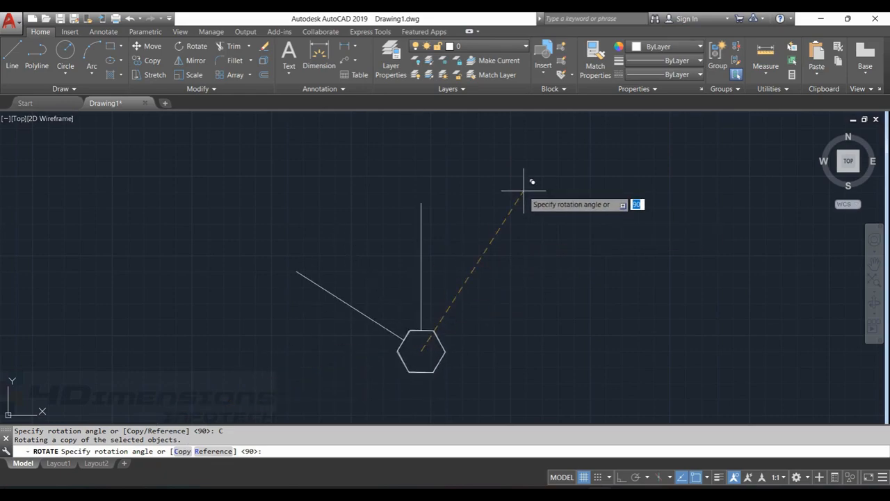
type("90")
key("Return")
middle_click_drag(444, 313, 469, 270)
key("Escape")
key("Escape")
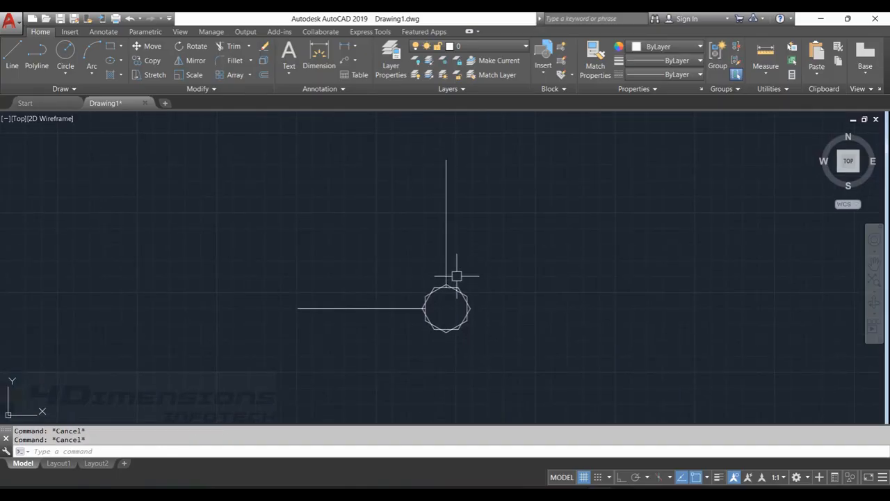
mouse_move(541, 249)
middle_mouse_down()
mouse_move(541, 262)
mouse_move(530, 260)
mouse_move(550, 257)
middle_mouse_up()
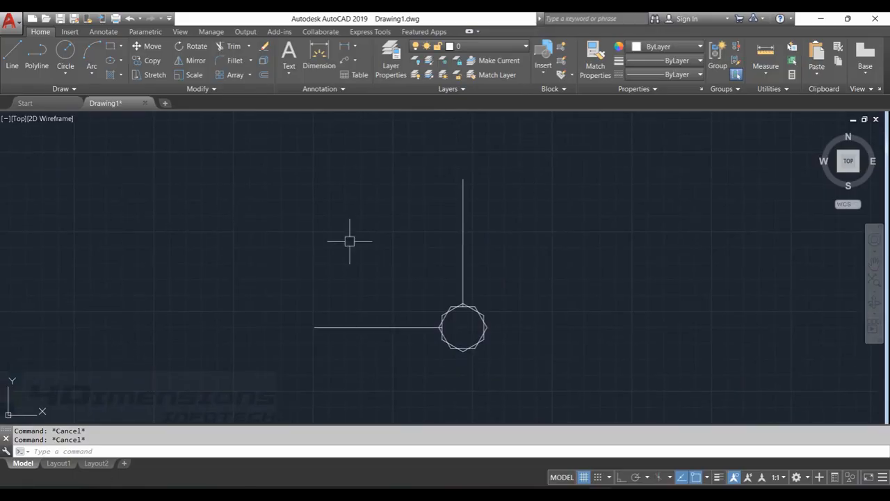